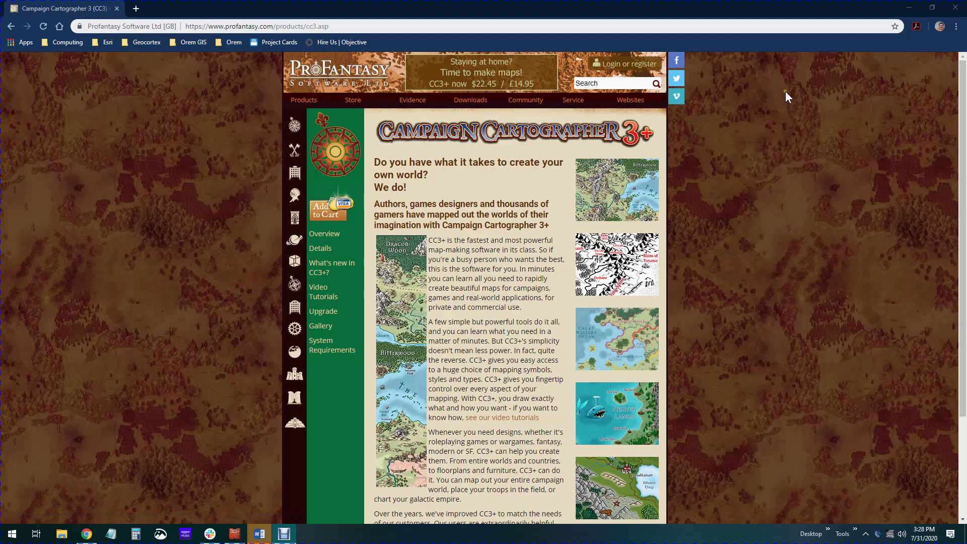
# Step: Switch to Campaign Cartographer and start a new Overland Maps drawing with the option to decide the settings yourself
pyautogui.click(909, 8)
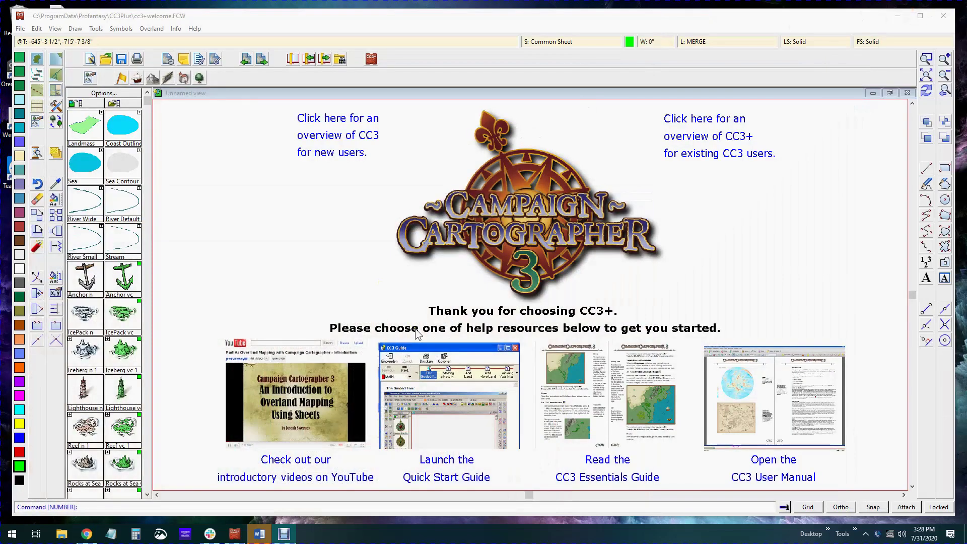
pyautogui.click(19, 33)
pyautogui.click(20, 28)
pyautogui.click(31, 40)
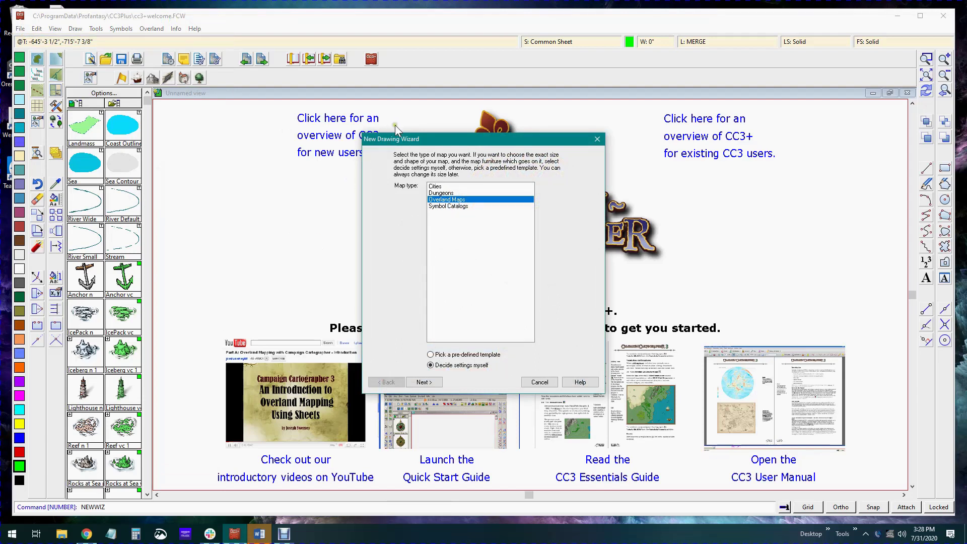
pyautogui.click(423, 382)
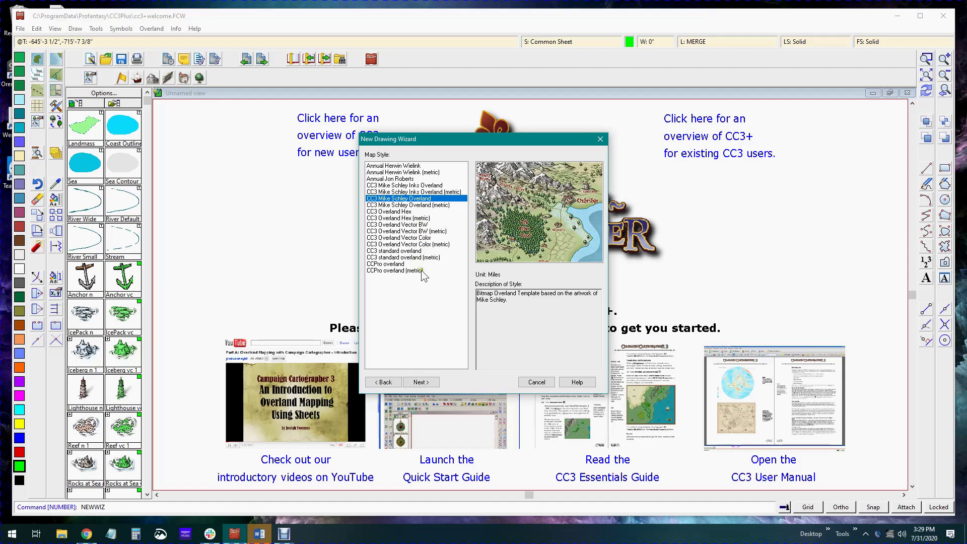
# Step: Preview the CC3 Overland Hex, Vector BW and Vector Color styles, and choose CC3 Mike Schley Overland as the map style
pyautogui.click(407, 211)
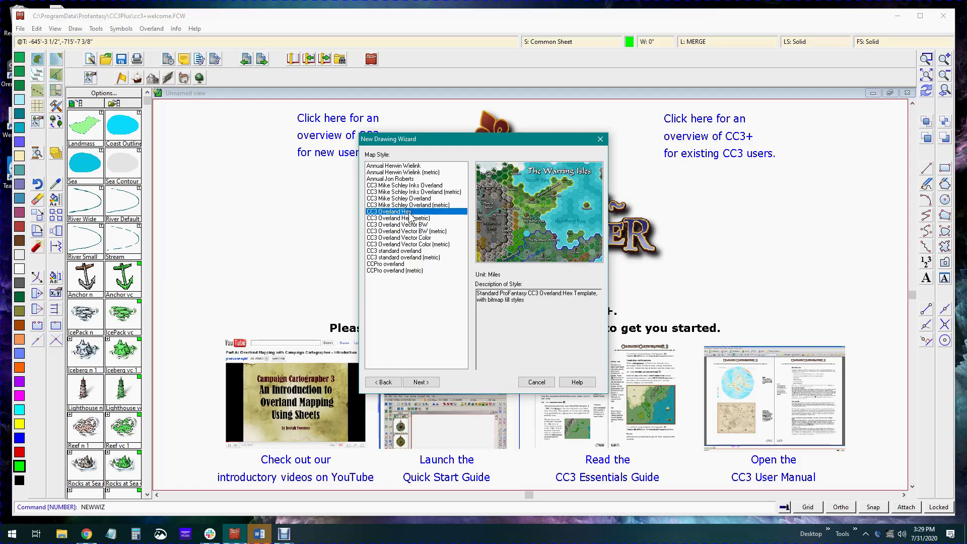
pyautogui.click(413, 225)
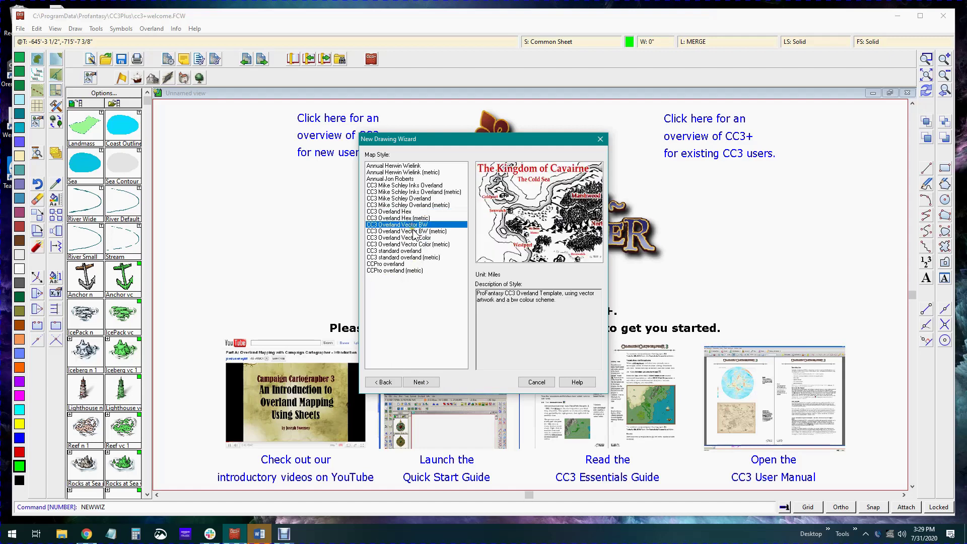
pyautogui.click(419, 238)
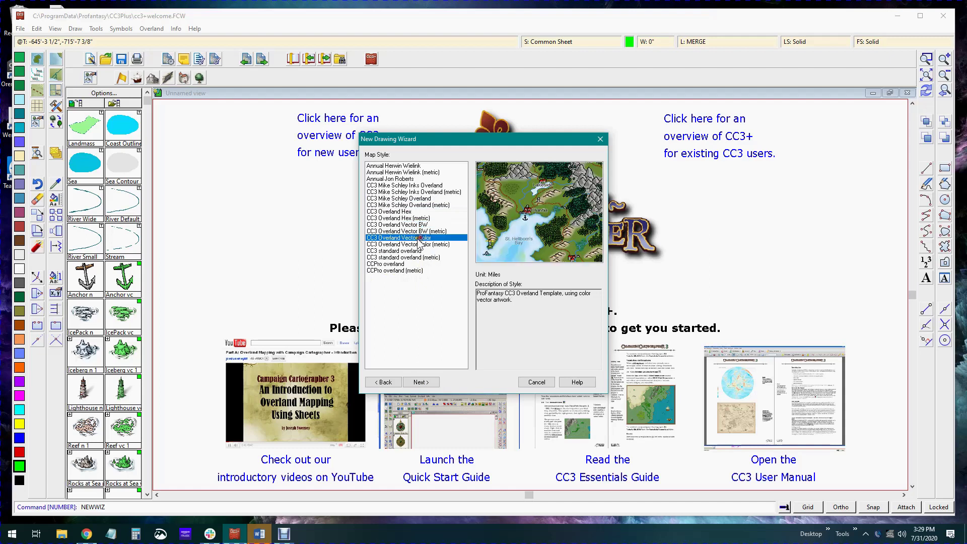
pyautogui.click(412, 199)
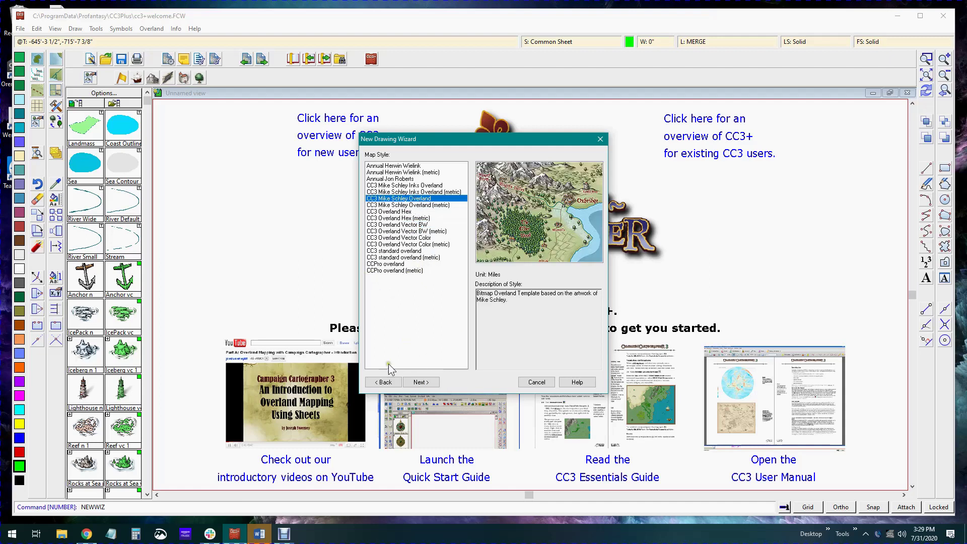
pyautogui.click(419, 382)
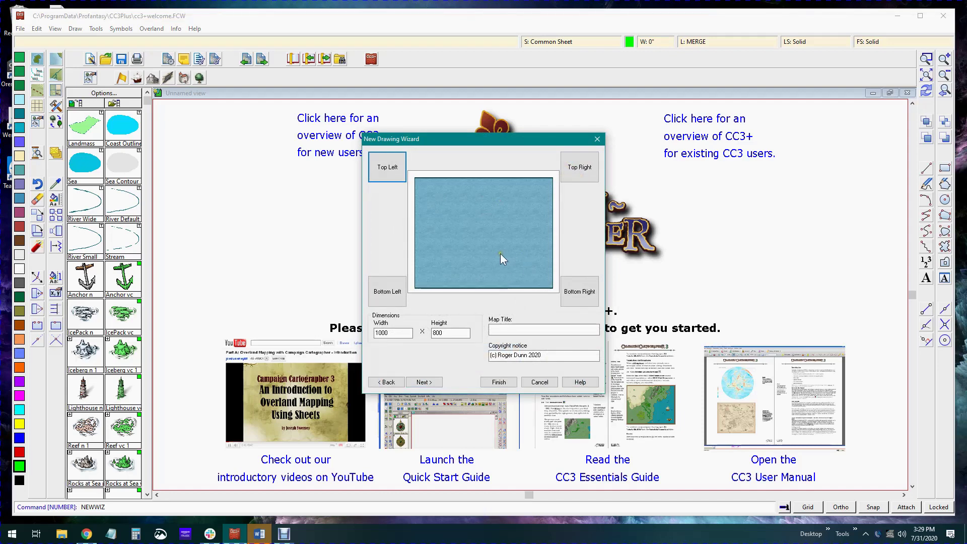
# Step: Add Scalebar 3 n to the map's bottom-left corner and Compass Rose 1 n to its bottom-right corner
pyautogui.click(396, 295)
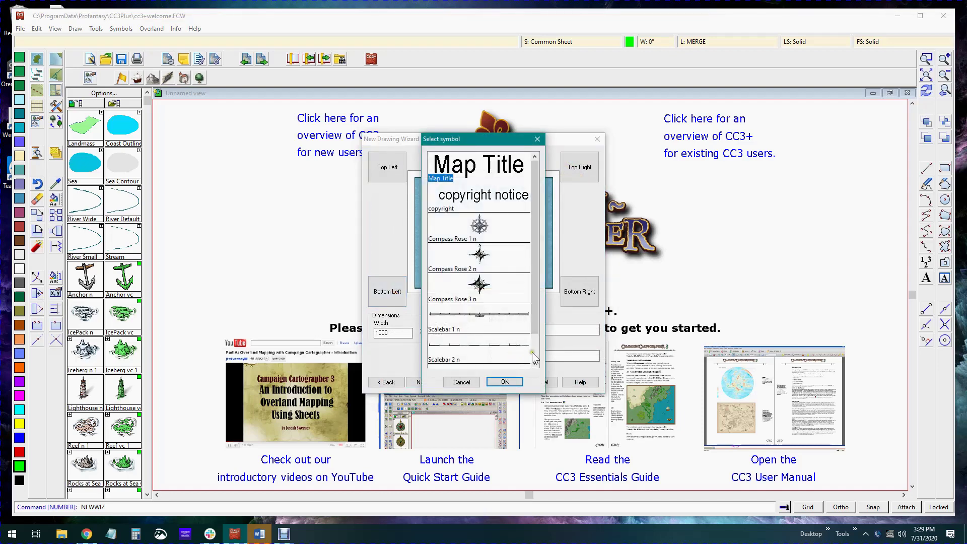
pyautogui.click(534, 362)
pyautogui.click(504, 381)
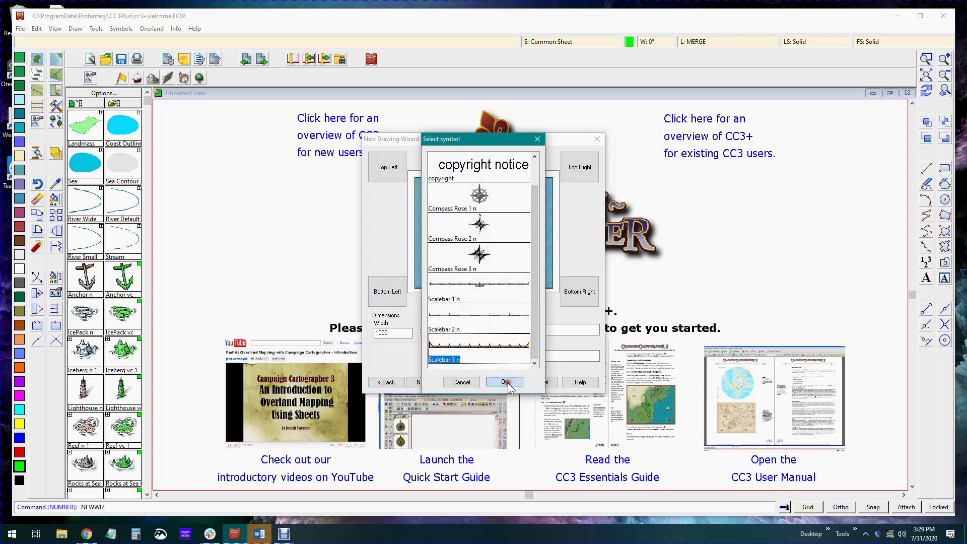
pyautogui.click(591, 298)
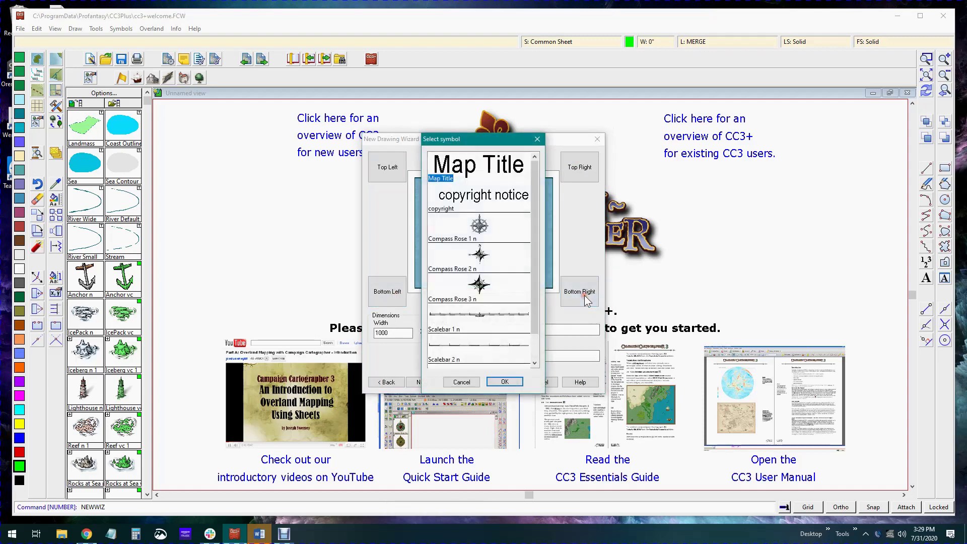
pyautogui.click(491, 239)
pyautogui.click(504, 381)
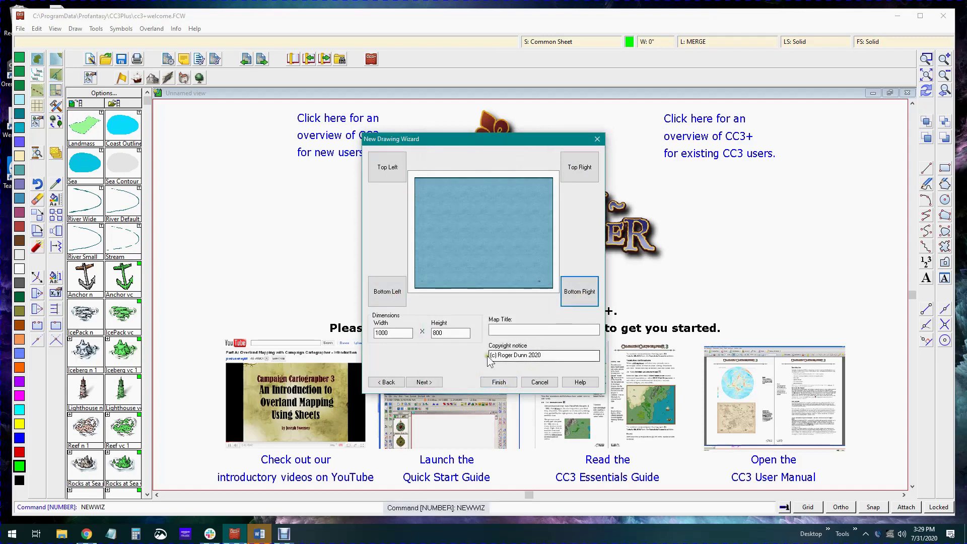
# Step: Set the new map's title to Dunsmith and continue to the map background settings
pyautogui.click(544, 355)
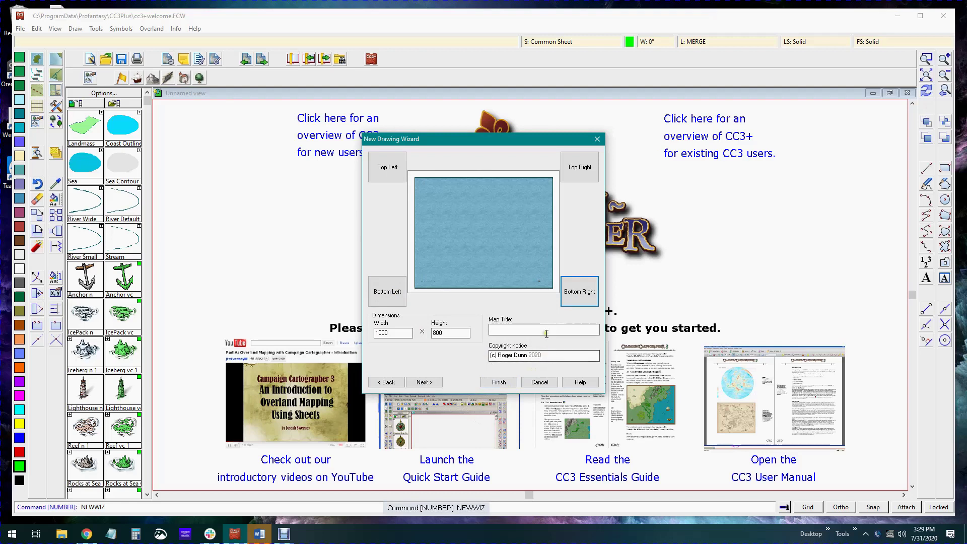
pyautogui.click(548, 331)
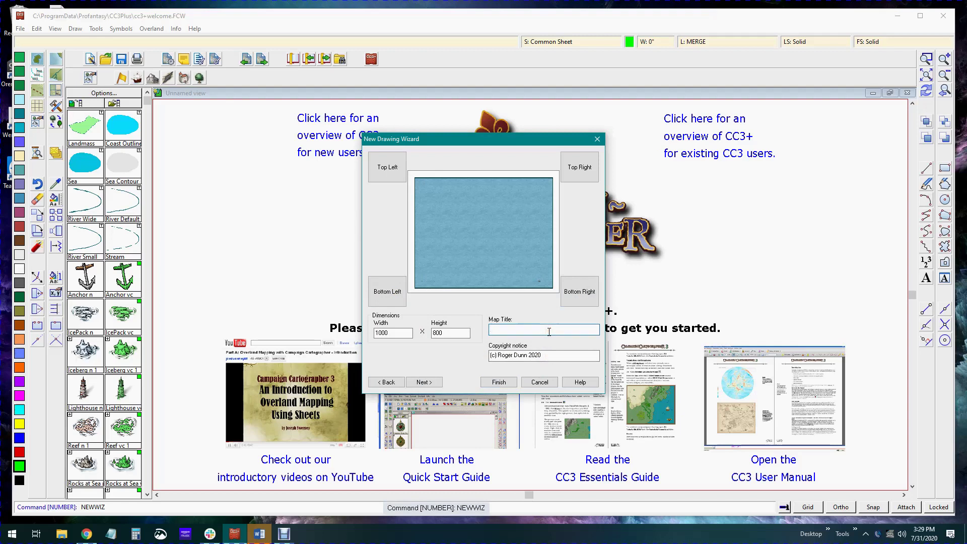
pyautogui.write('Dunsmith')
pyautogui.click(436, 383)
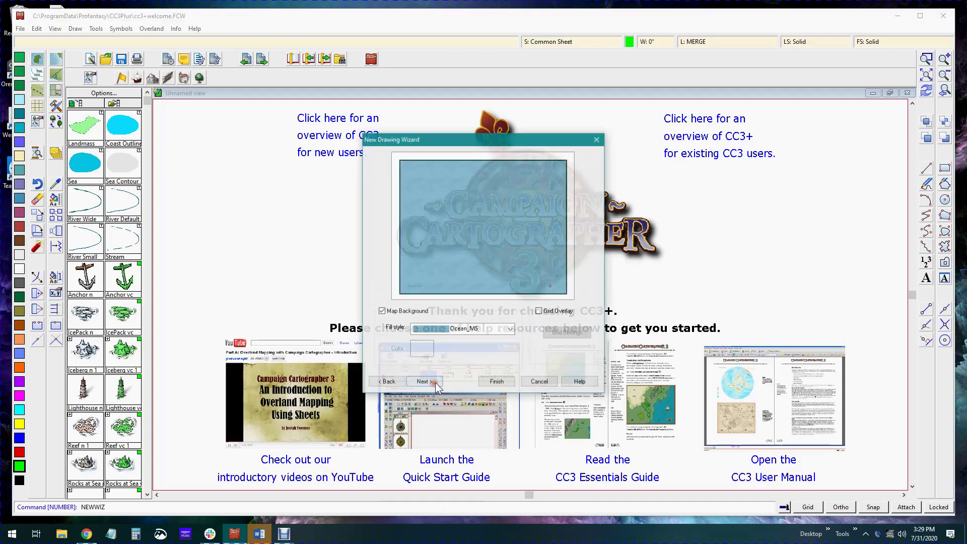
# Step: Look through the background fill styles, keep Ocean_MS, and save the new map as Dunsmith.FCW in the CC3Plus folder
pyautogui.click(510, 329)
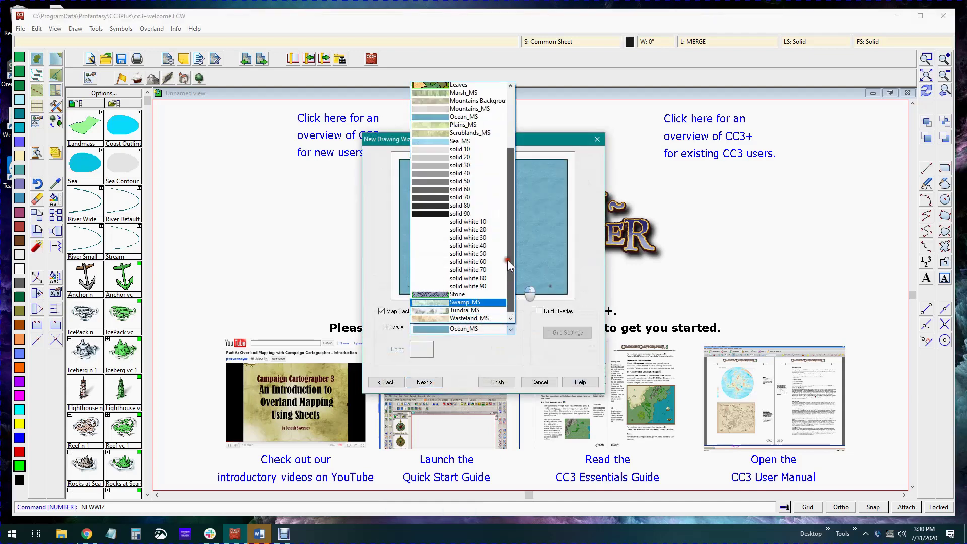
pyautogui.moveTo(507, 259); pyautogui.dragTo(508, 177)
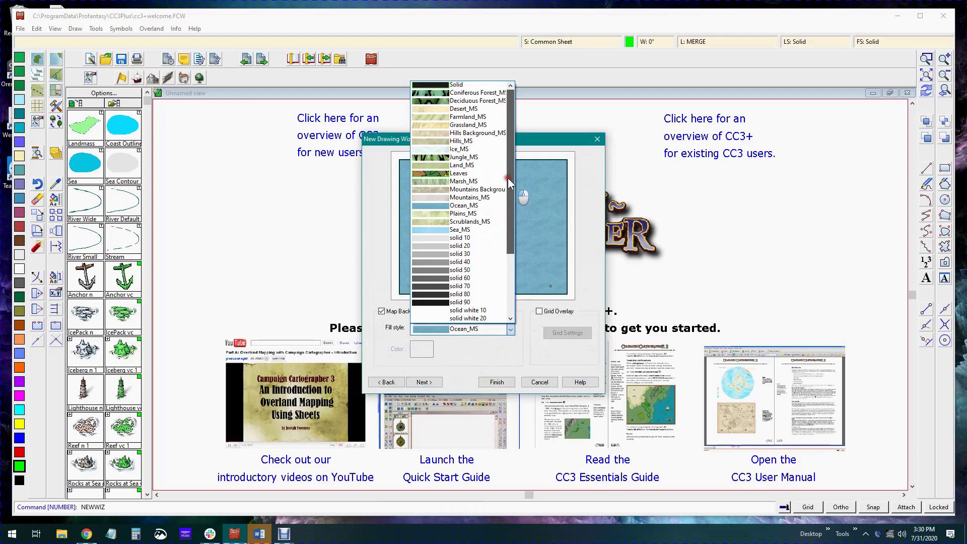
pyautogui.click(588, 243)
pyautogui.click(424, 382)
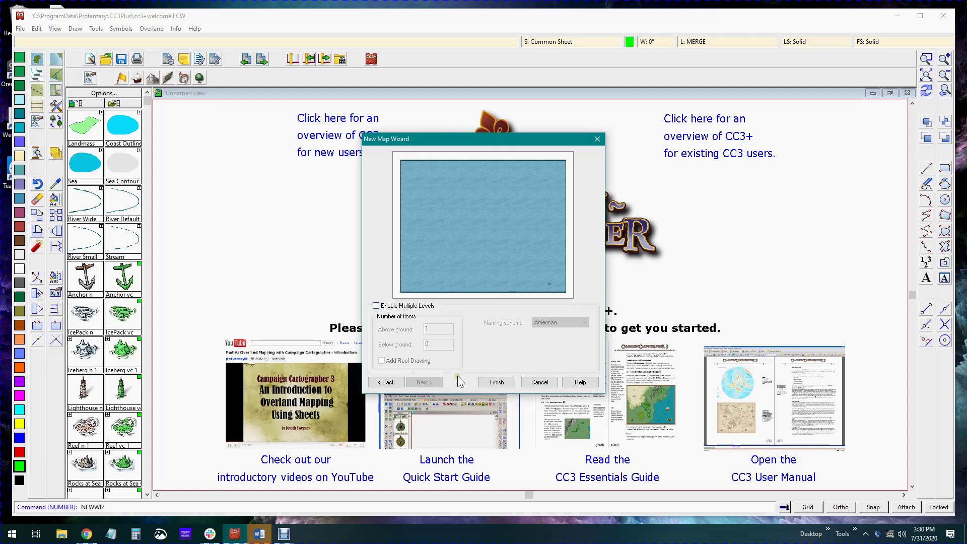
pyautogui.click(508, 383)
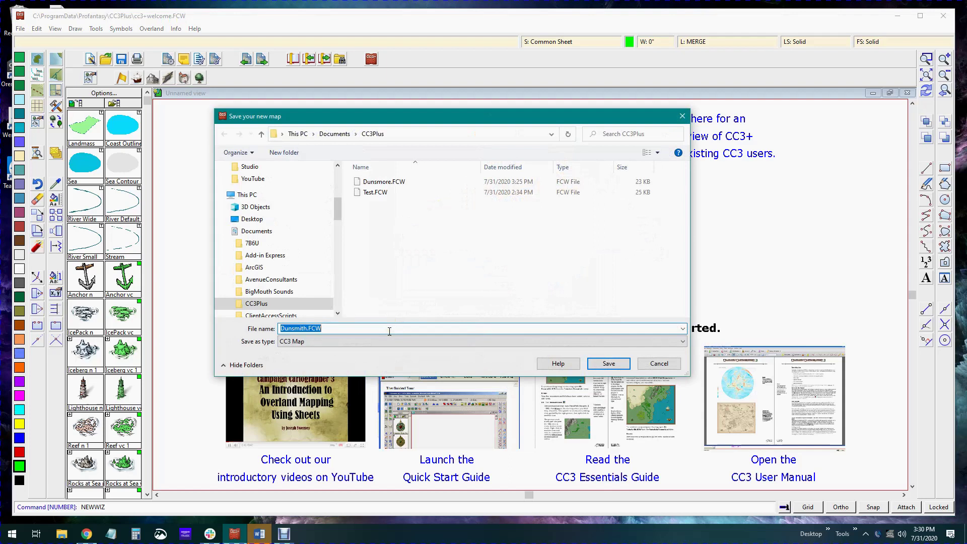
pyautogui.click(610, 364)
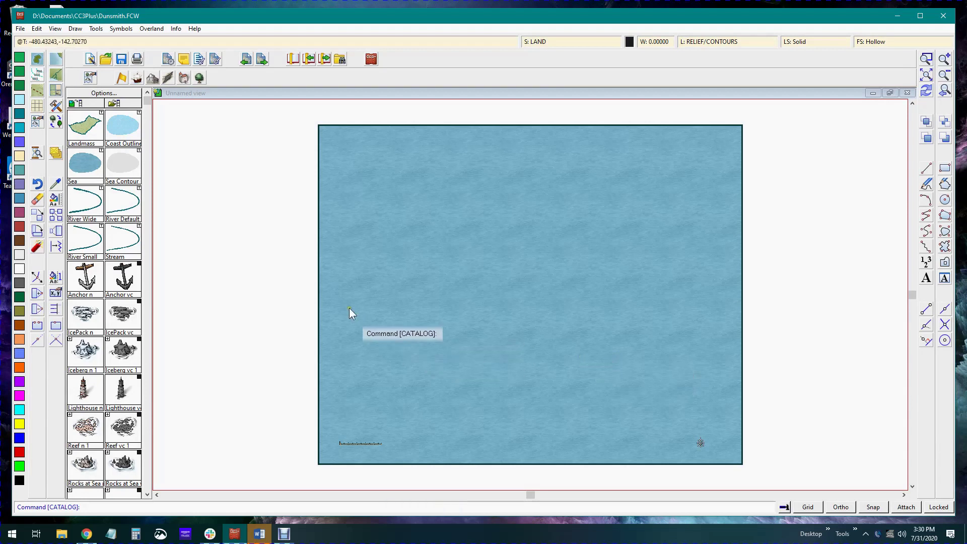
# Step: Start a fractal Landmass outline just below the map's lower edge, left of centre, varying the coastline's strength and randomizing its shape
pyautogui.click(85, 130)
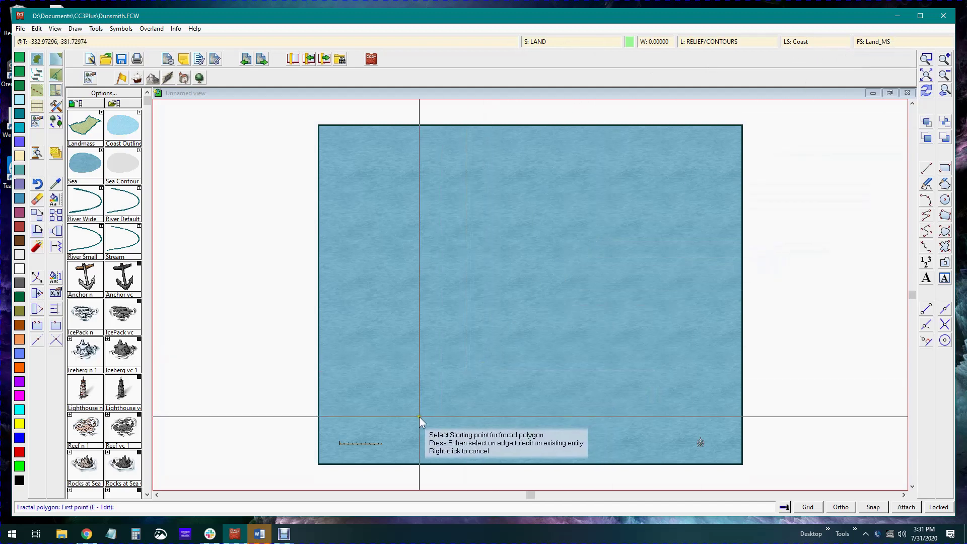
pyautogui.click(388, 471)
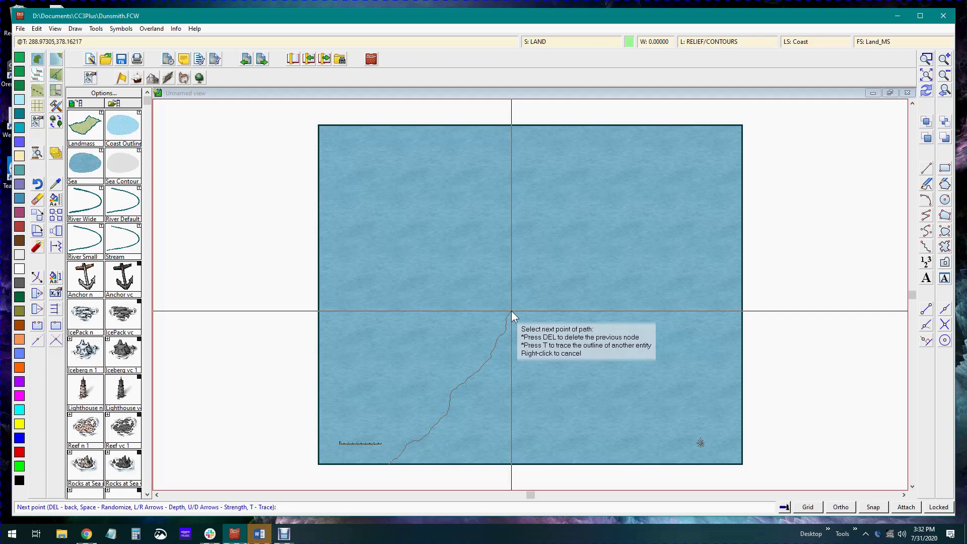
pyautogui.press('space')
pyautogui.press('space')
pyautogui.press('Up')
pyautogui.press('Up')
pyautogui.press('Up')
pyautogui.press('Up')
pyautogui.press('Up')
pyautogui.press('Down')
pyautogui.press('Down')
pyautogui.press('Down')
pyautogui.press('Down')
pyautogui.press('Down')
pyautogui.press('Down')
pyautogui.press('Up')
pyautogui.press('Up')
pyautogui.press('Up')
pyautogui.press('space')
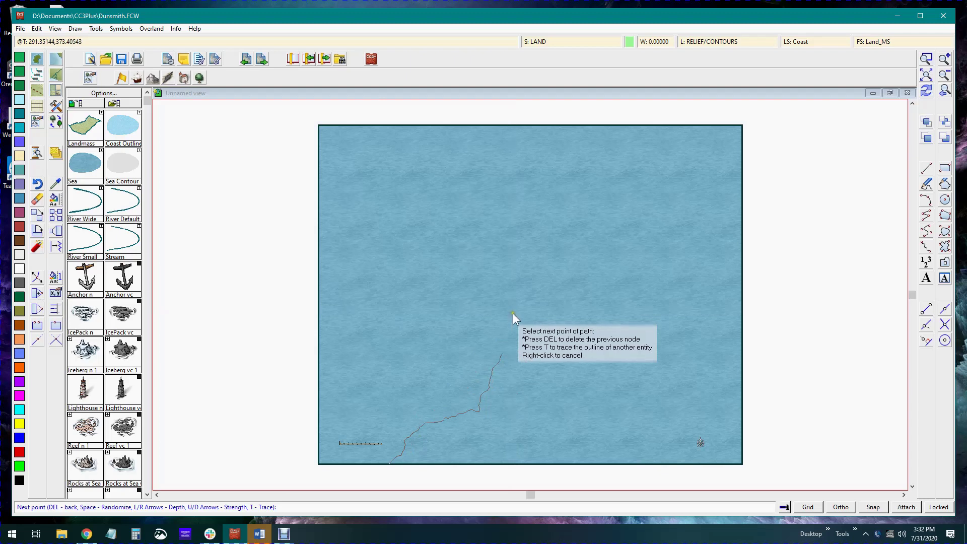
# Step: Continue the coastline through an eastward bulge to the upper edge and around the map's right side, completing the landmass
pyautogui.click(518, 358)
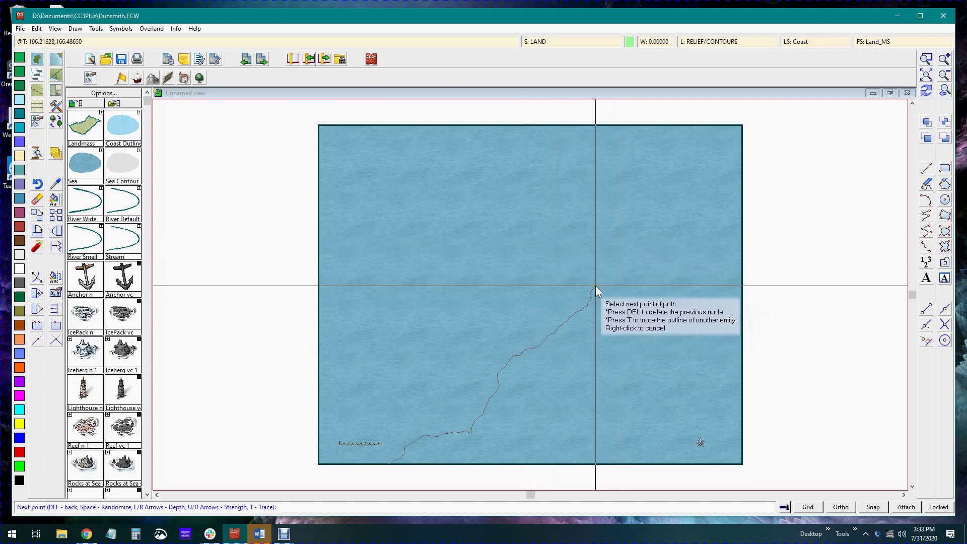
pyautogui.press('space')
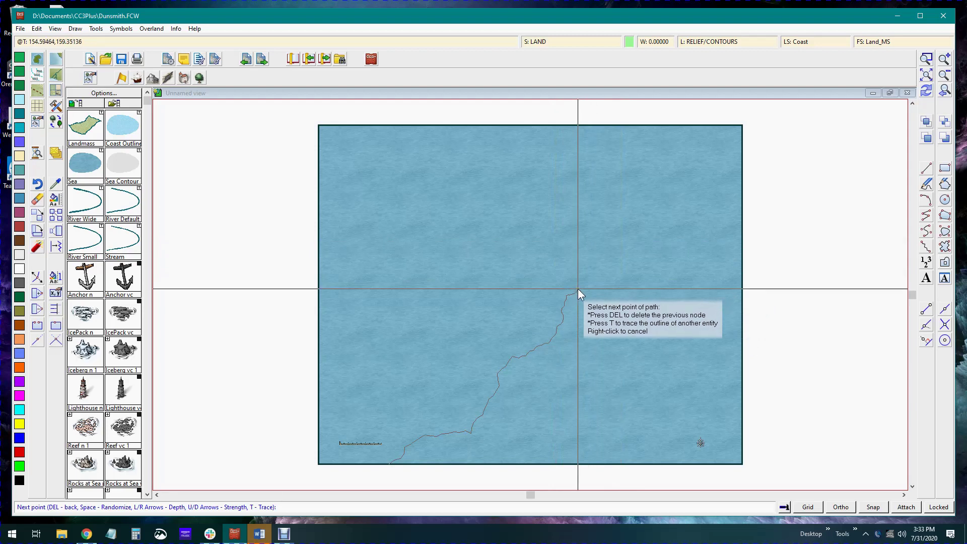
pyautogui.click(578, 289)
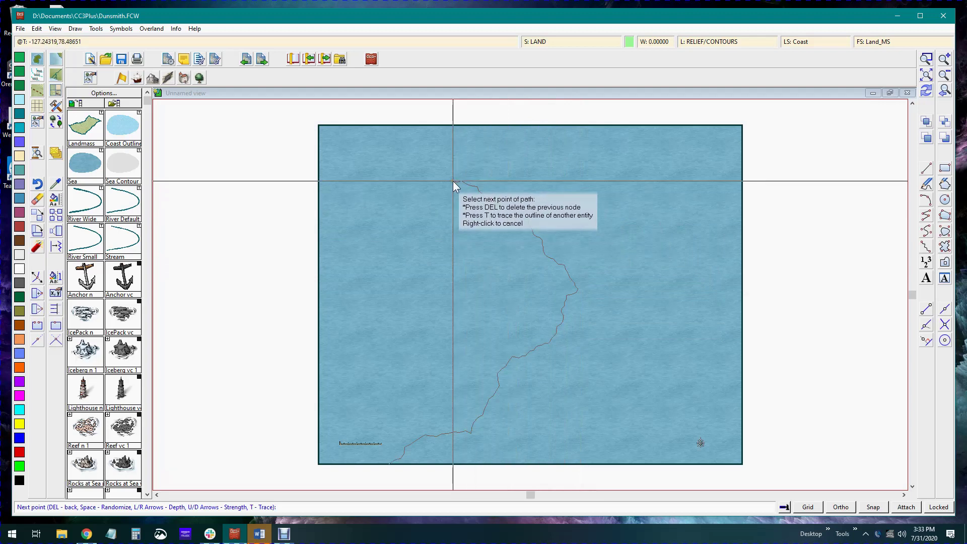
pyautogui.click(415, 121)
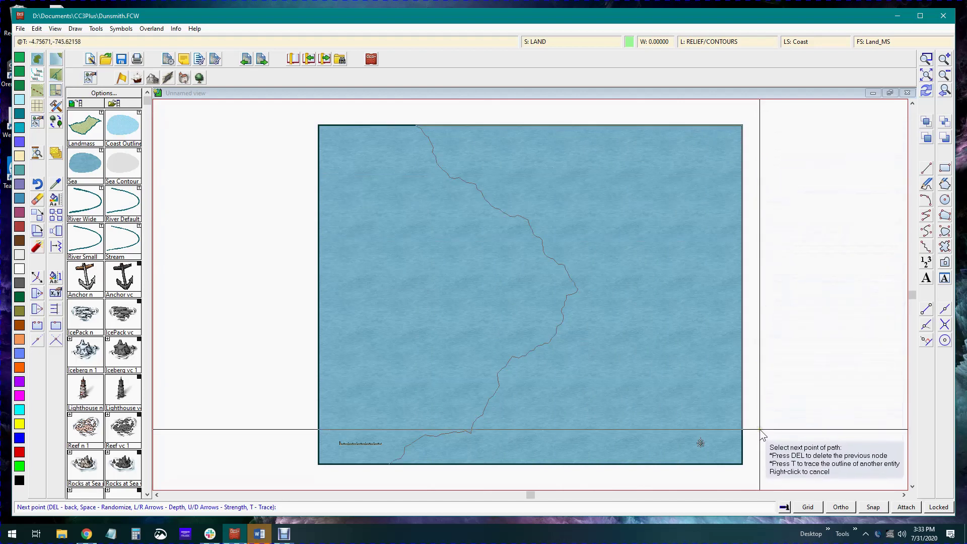
pyautogui.click(765, 479)
pyautogui.press('Return')
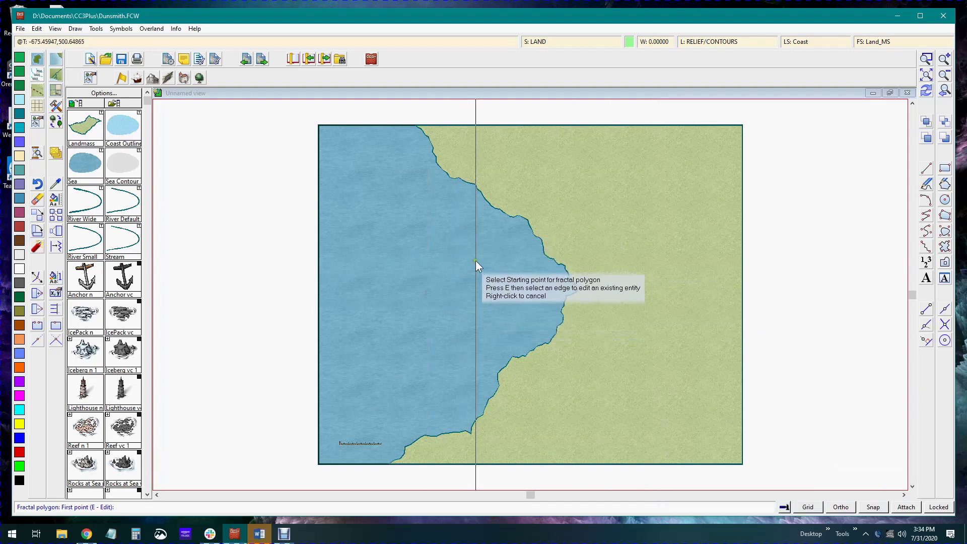
# Step: Draw a River Wide path winding from the map's upper edge near the right corner southwest to the coast
pyautogui.click(85, 204)
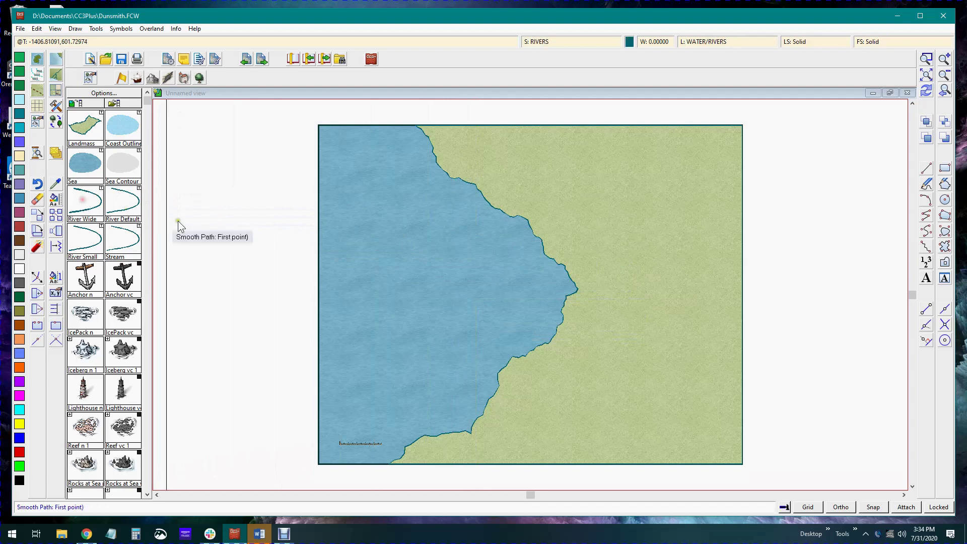
pyautogui.click(697, 114)
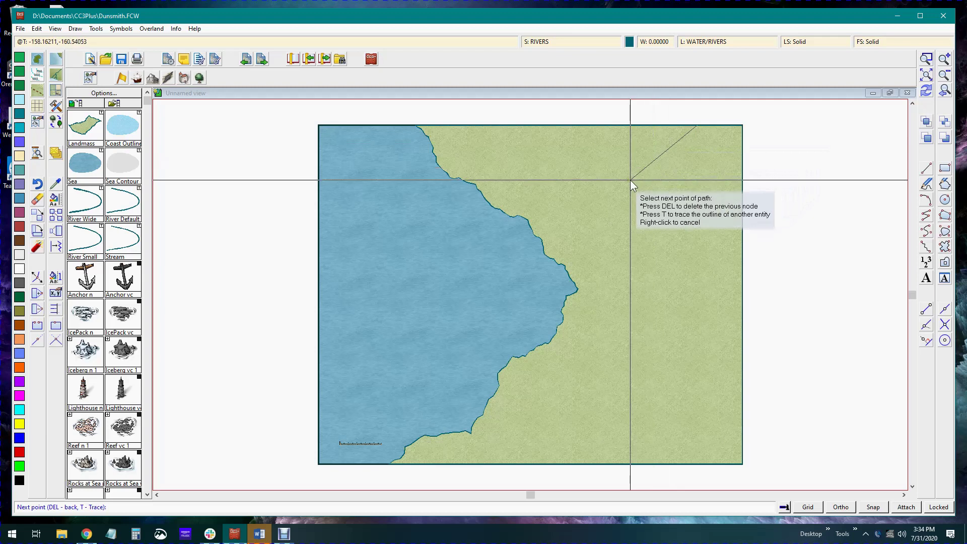
pyautogui.click(641, 153)
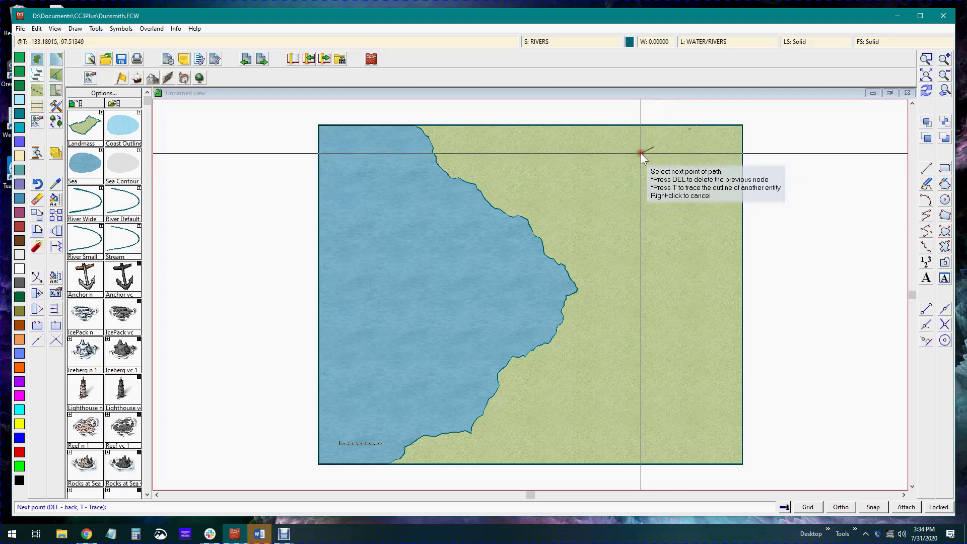
pyautogui.click(646, 203)
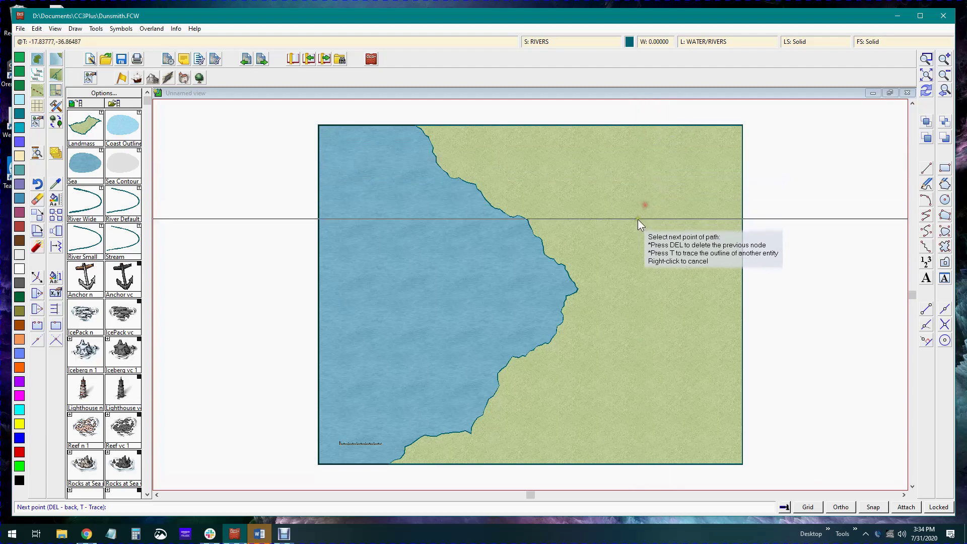
pyautogui.click(611, 236)
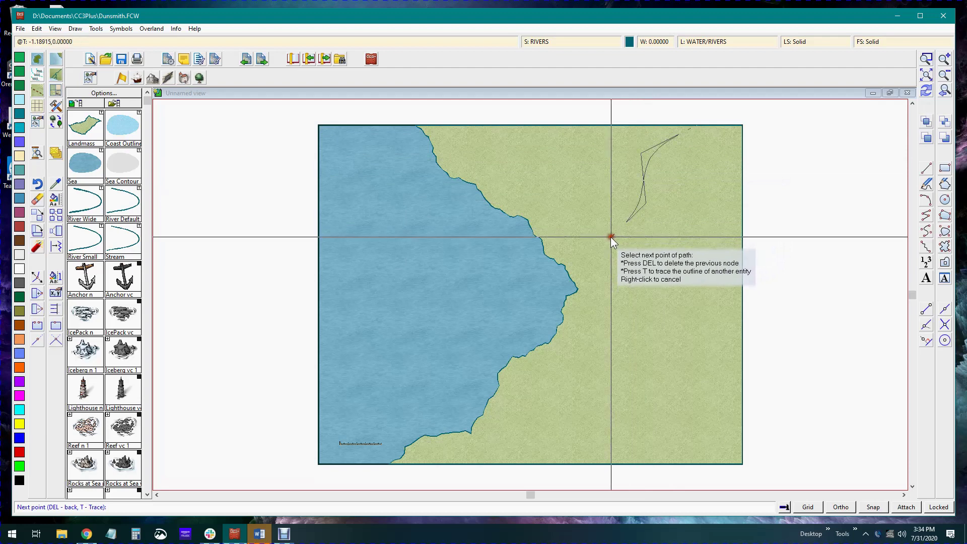
pyautogui.click(546, 255)
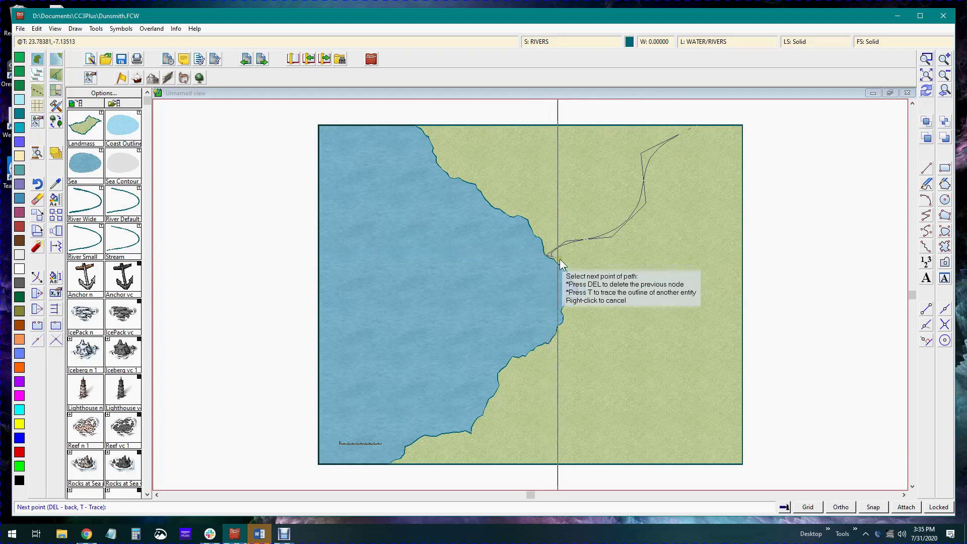
pyautogui.rightClick(605, 358)
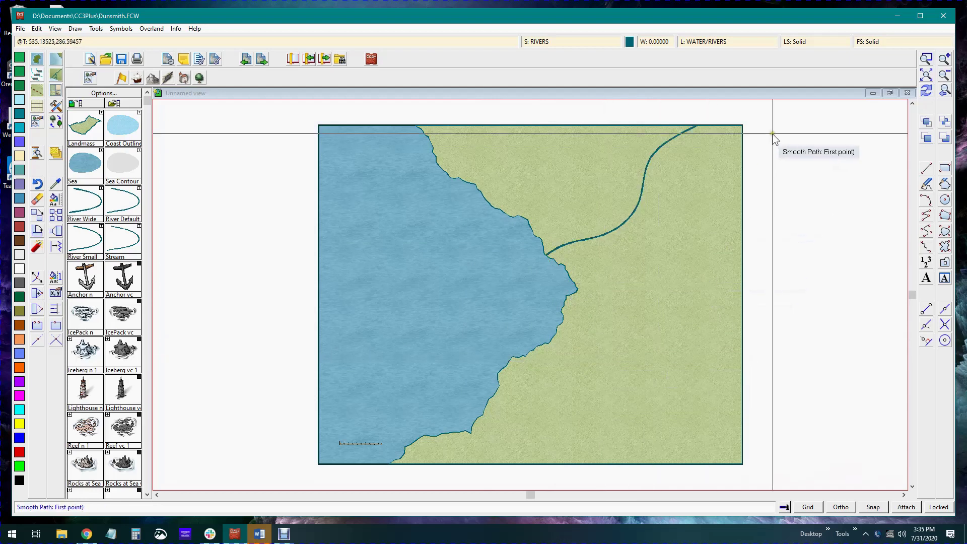
# Step: Draw a River Wide tributary from the map's eastern edge near the northeast corner, curving southwest to join the main river
pyautogui.click(770, 134)
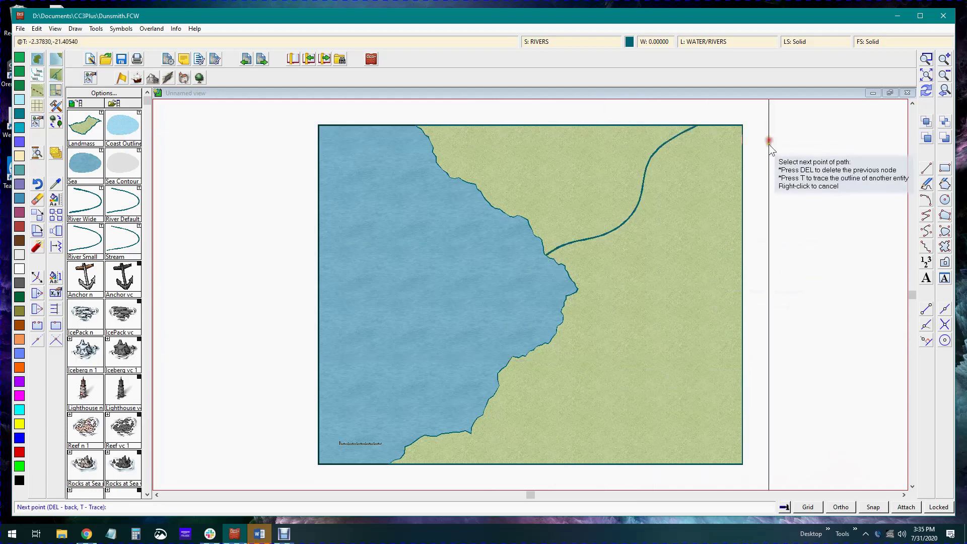
pyautogui.click(716, 173)
pyautogui.click(658, 175)
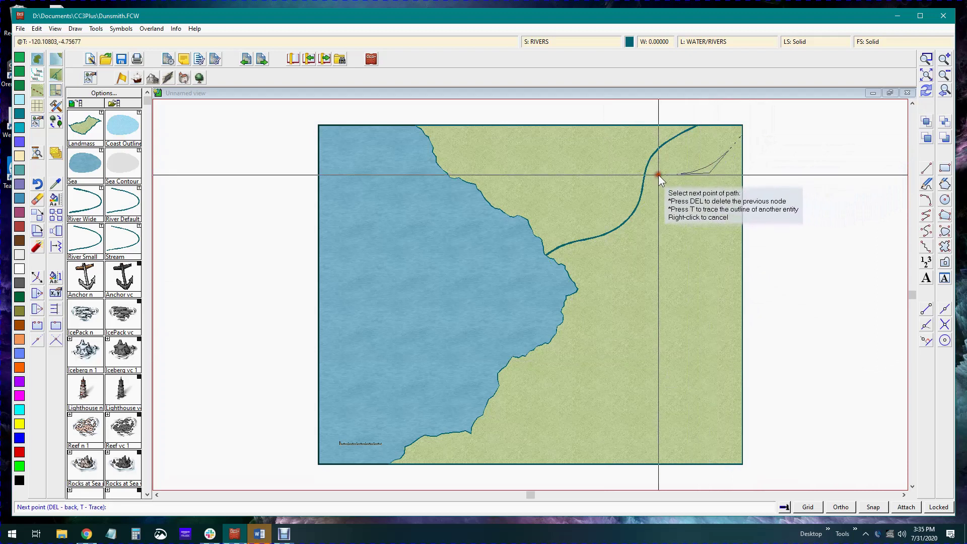
pyautogui.click(640, 198)
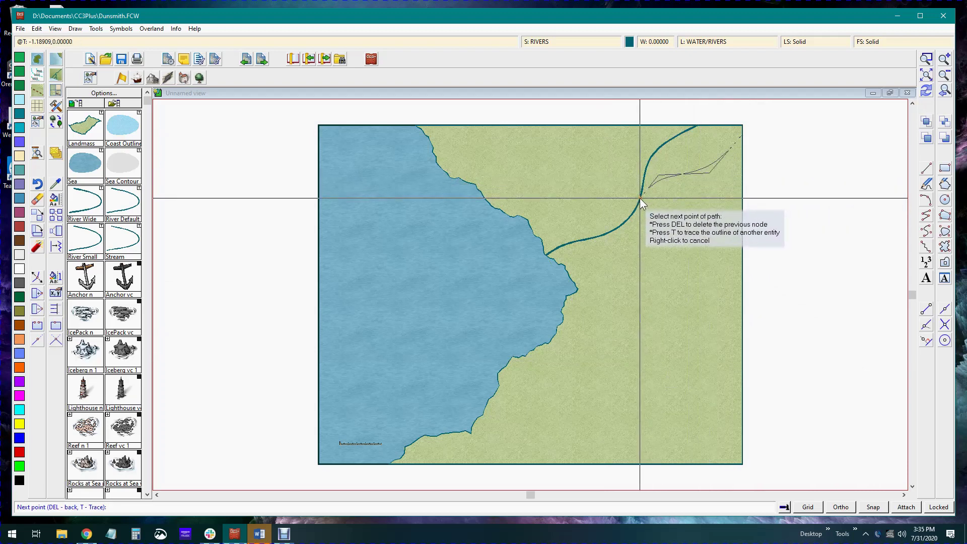
pyautogui.rightClick(644, 347)
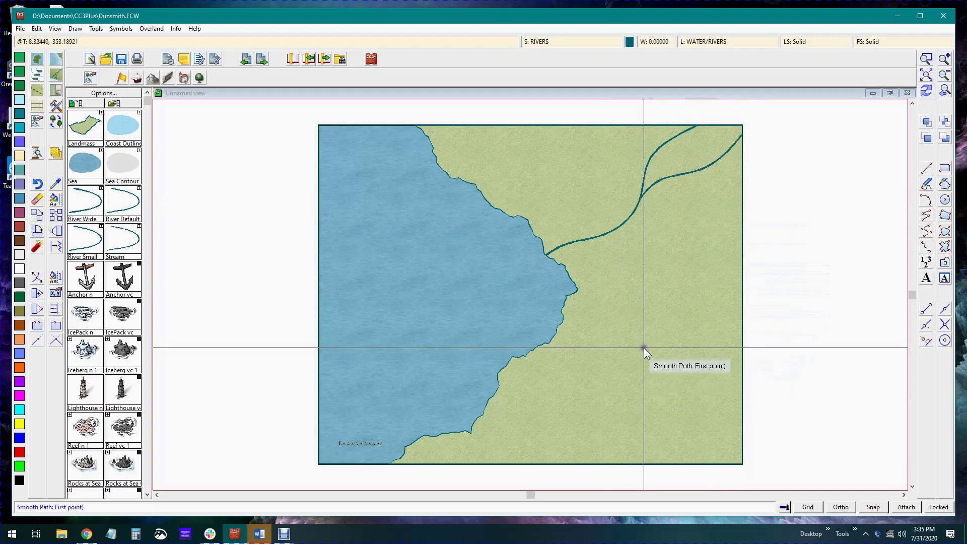
# Step: Add a second River Wide tributary running from the map's northern edge, west of the main river, southeast into it
pyautogui.click(618, 133)
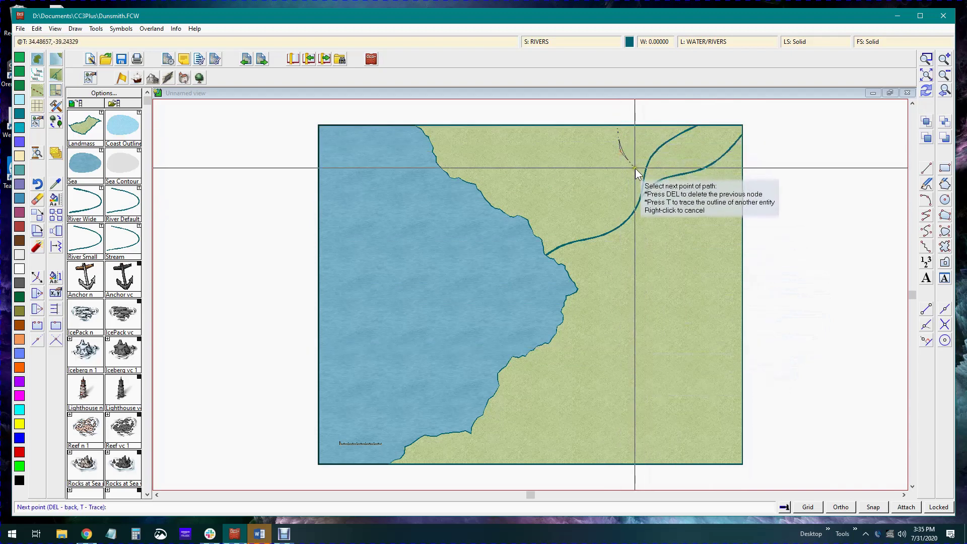
pyautogui.click(642, 183)
pyautogui.rightClick(643, 182)
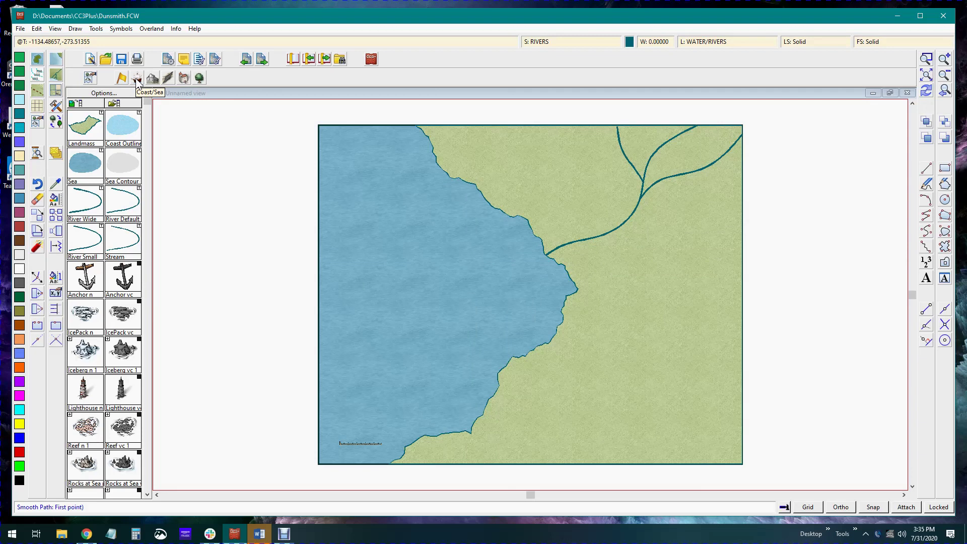
# Step: Place a Village symbol on the south bank at the river mouth and a Hamlet symbol farther southwest on the coast
pyautogui.click(184, 79)
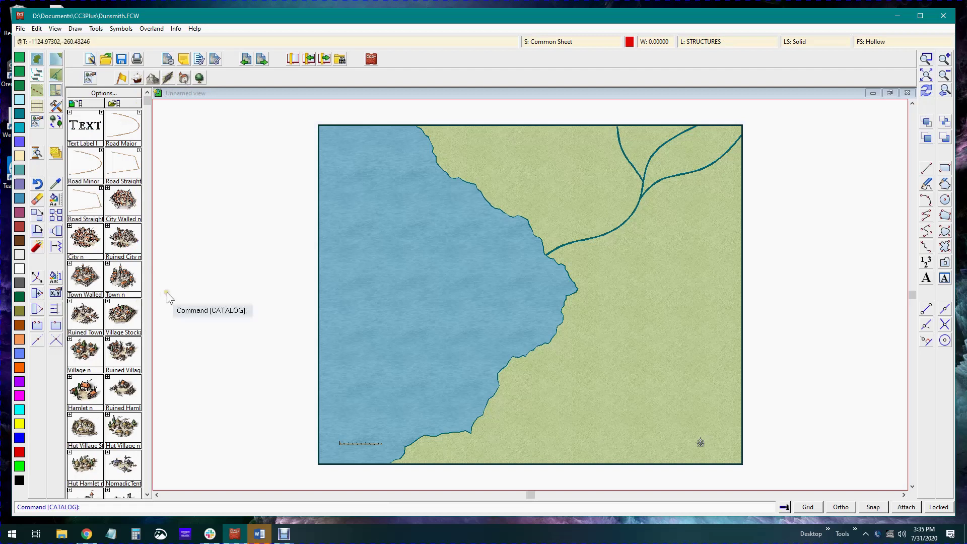
pyautogui.click(84, 354)
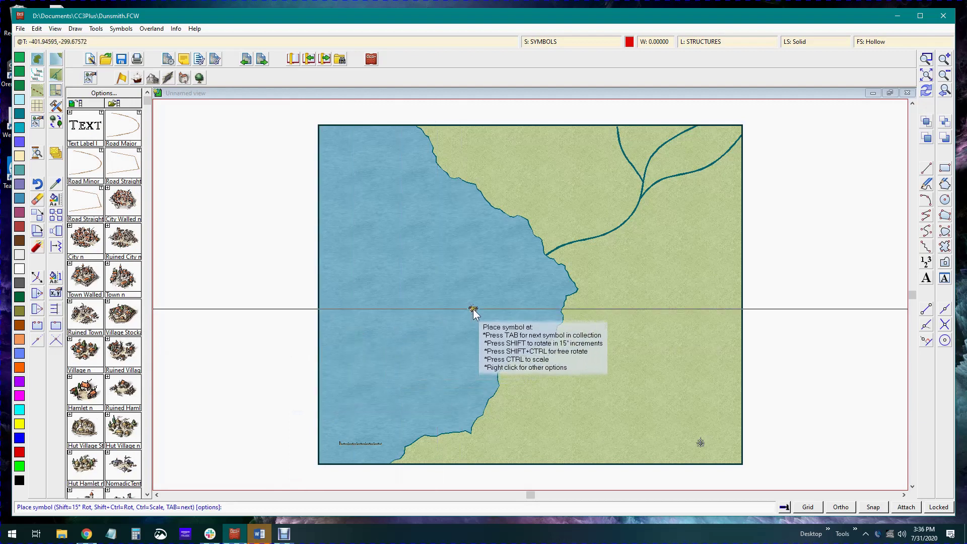
pyautogui.click(577, 256)
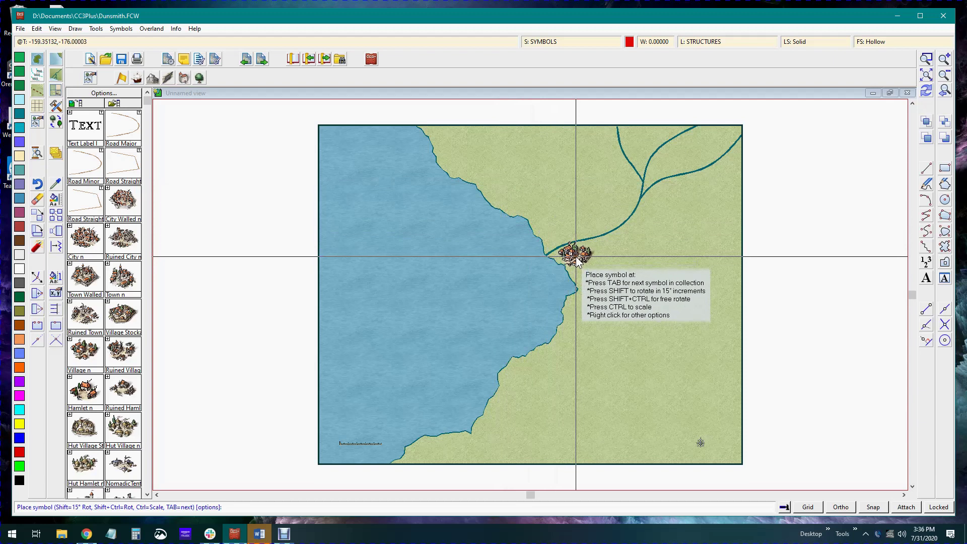
pyautogui.click(576, 257)
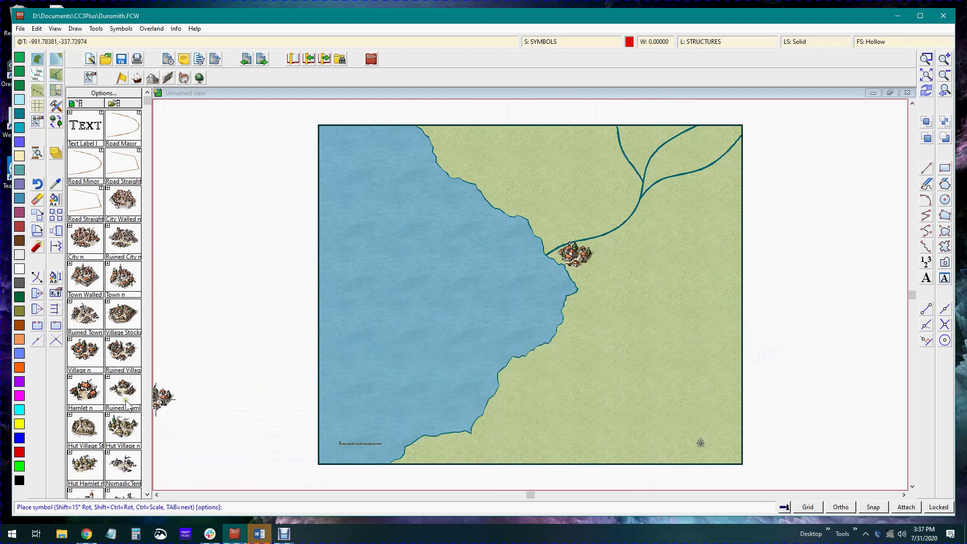
pyautogui.click(517, 362)
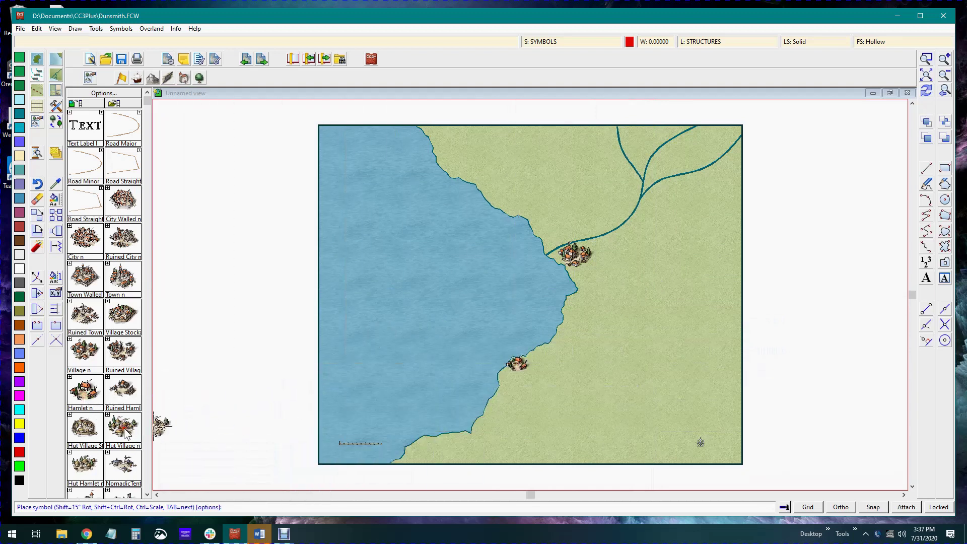
# Step: Place a Hut Village symbol east of the hamlet and a Town Walled symbol inland near the eastern edge
pyautogui.click(584, 373)
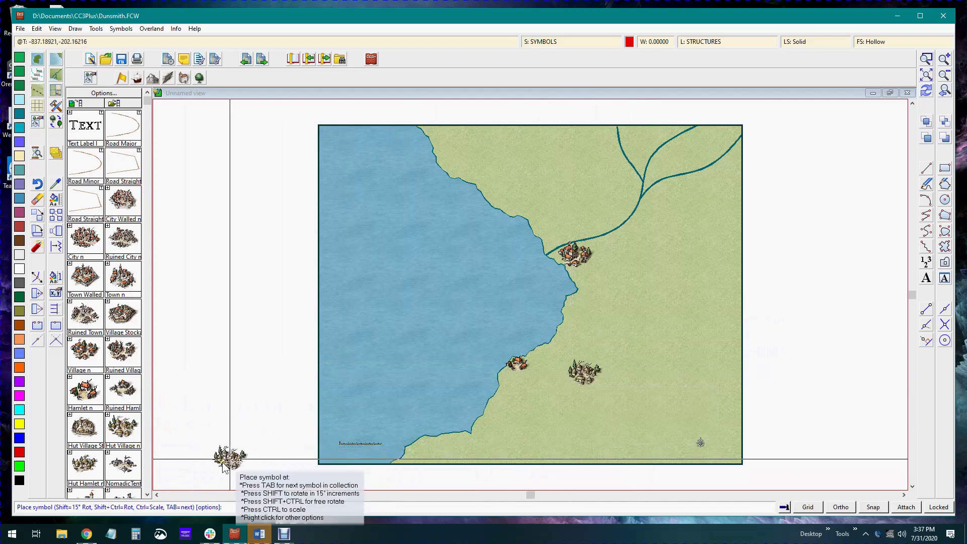
pyautogui.click(90, 281)
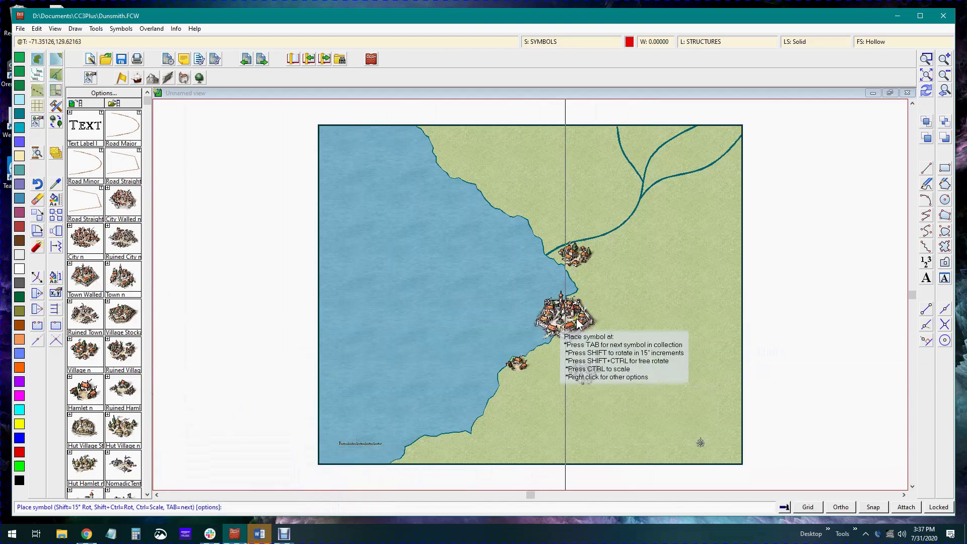
pyautogui.click(694, 319)
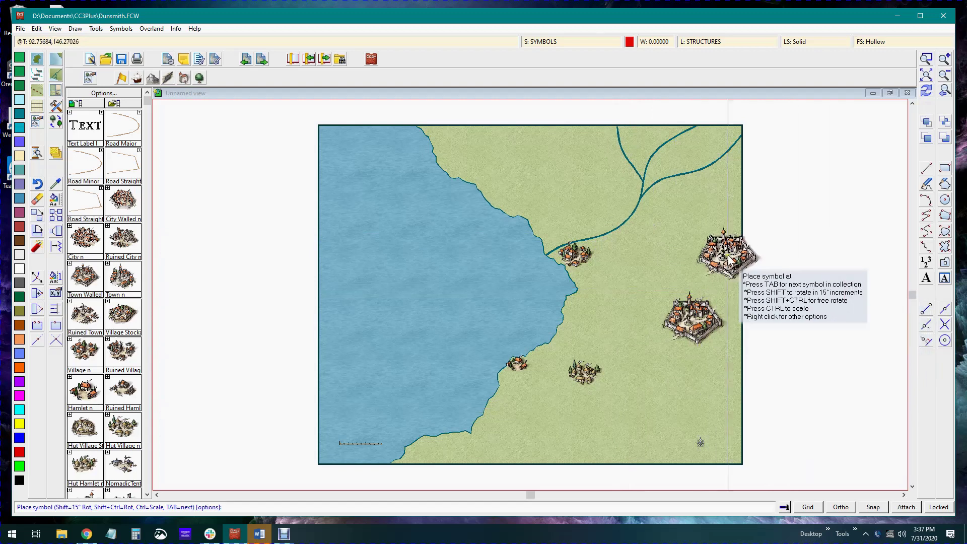
# Step: Draw a curved Road Major path from the river-mouth village southeast to the west side of the walled town
pyautogui.click(128, 125)
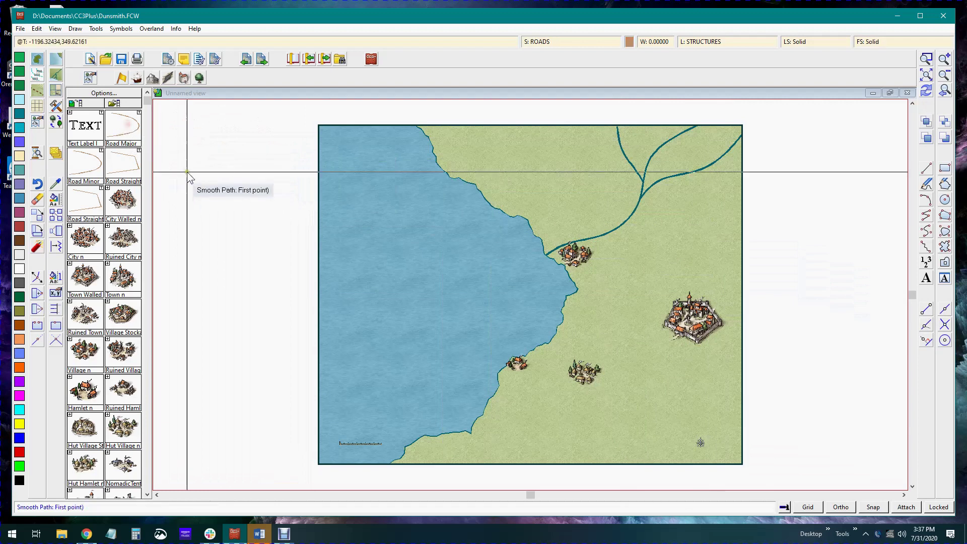
pyautogui.click(588, 267)
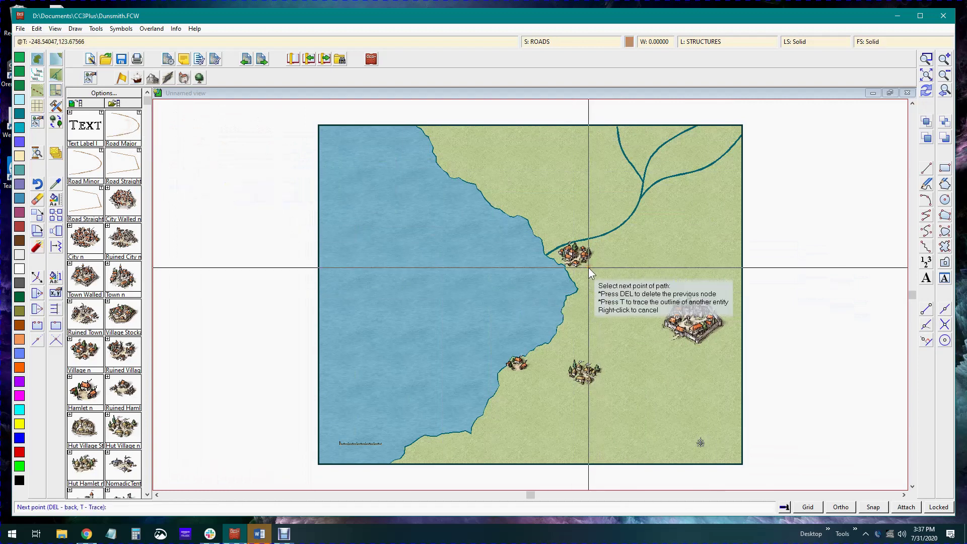
pyautogui.click(612, 290)
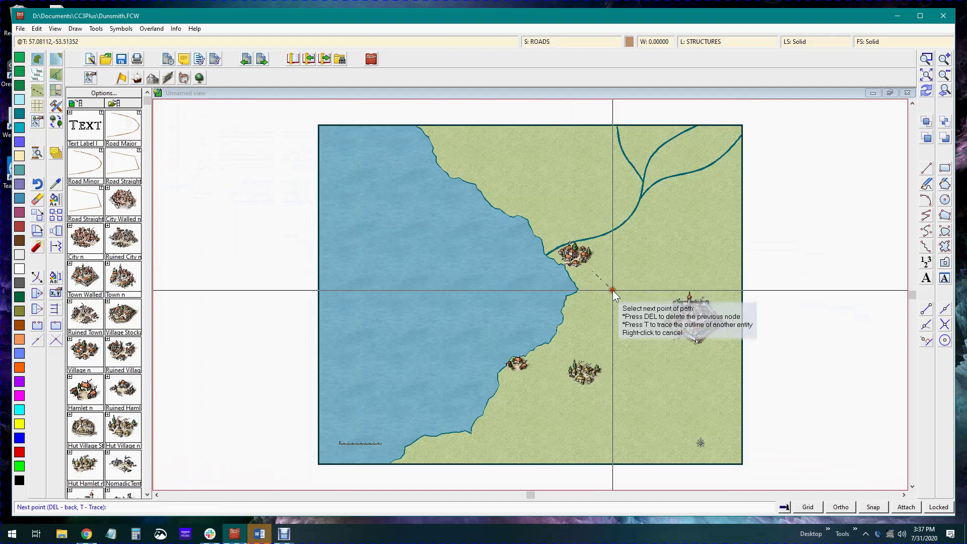
pyautogui.click(653, 302)
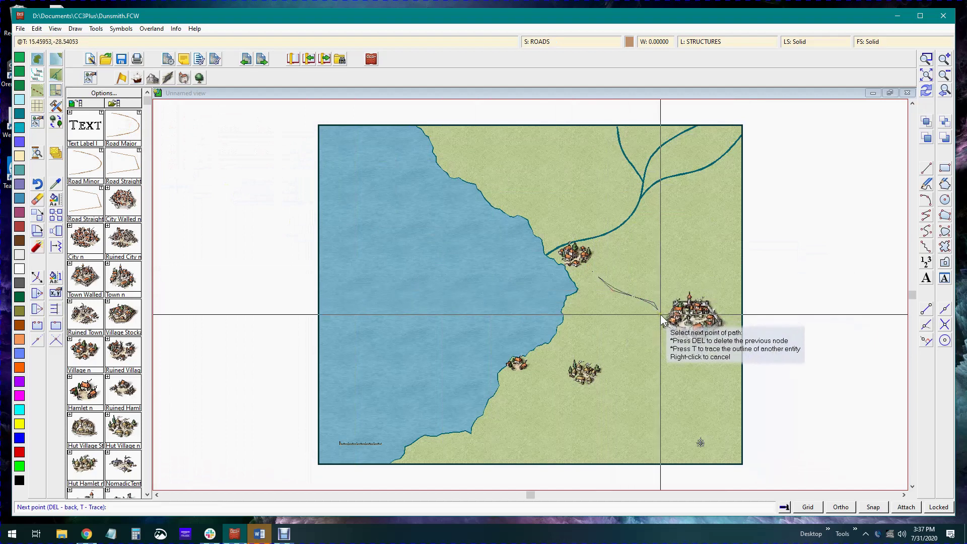
pyautogui.click(661, 320)
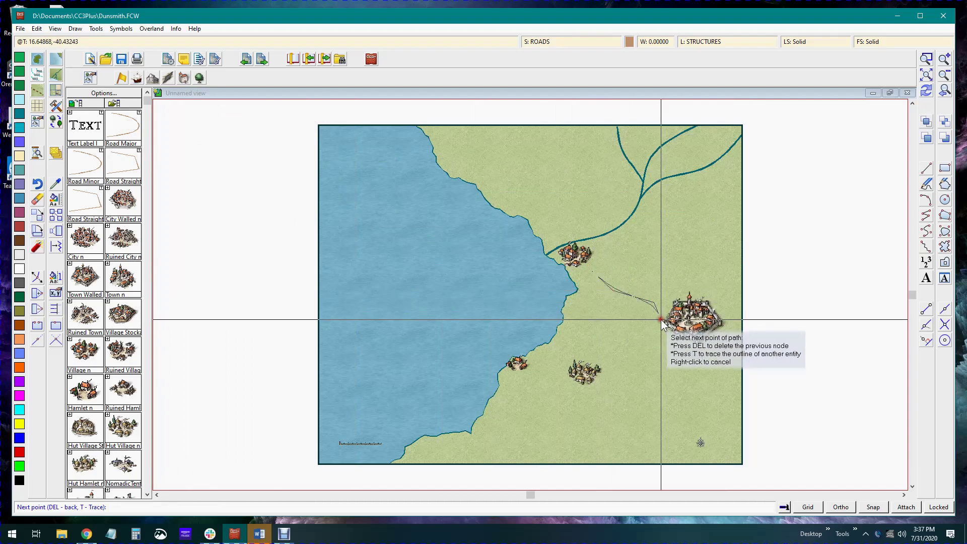
pyautogui.rightClick(722, 263)
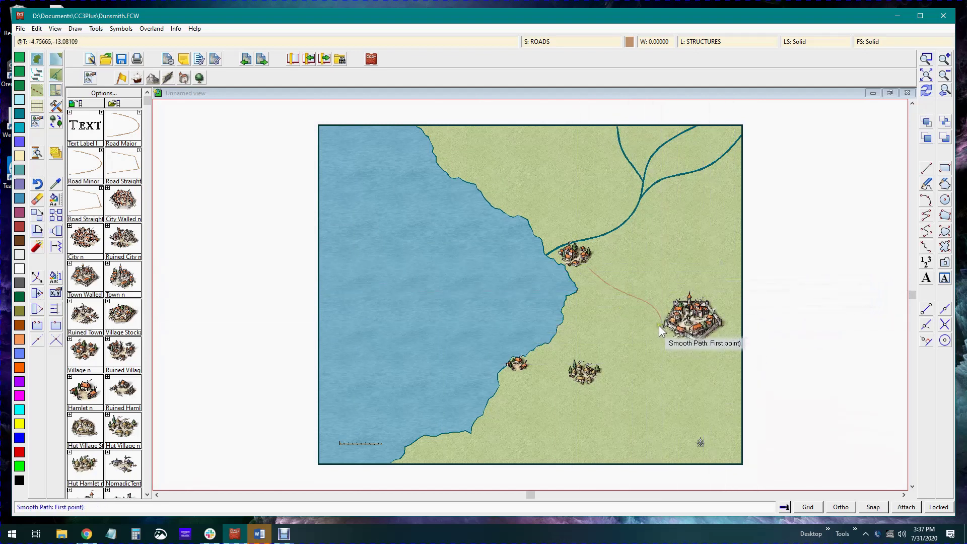
# Step: Continue the major road southwest from the walled town to the hut village, and link the hut village to the coastal hamlet
pyautogui.click(672, 339)
pyautogui.click(597, 364)
pyautogui.rightClick(562, 364)
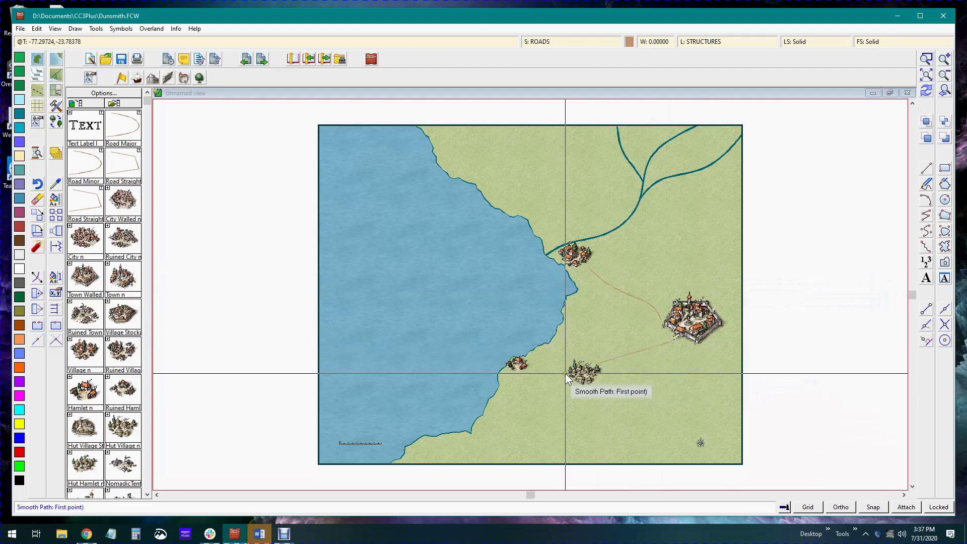
pyautogui.click(565, 374)
pyautogui.rightClick(518, 356)
# Step: Draw a major road following the coast from the hamlet north to the river-mouth village
pyautogui.click(527, 358)
pyautogui.click(571, 325)
pyautogui.click(567, 306)
pyautogui.click(573, 295)
pyautogui.click(571, 269)
pyautogui.rightClick(574, 271)
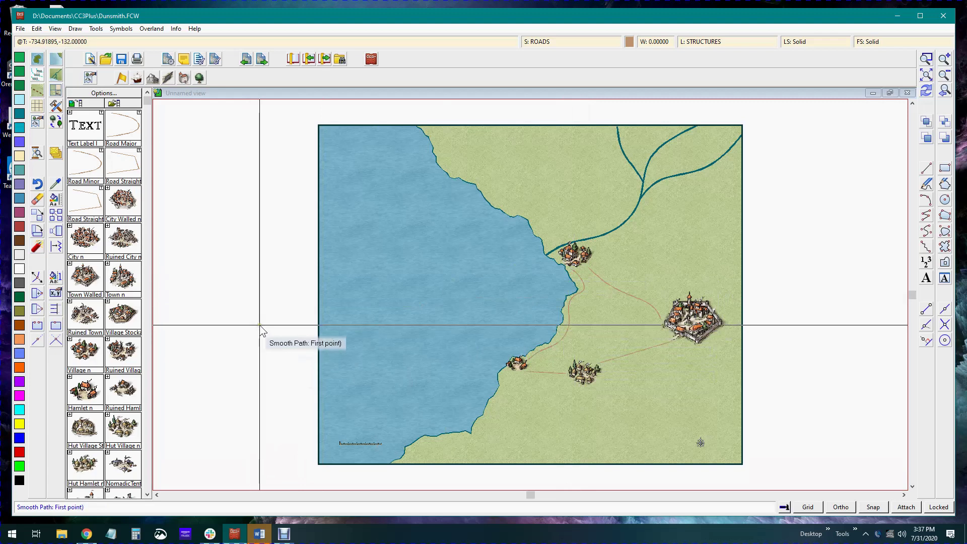
# Step: Place two staggered rows of Decid Fill 1 tree symbols on the land near the map's northern edge, close to the coast
pyautogui.click(200, 79)
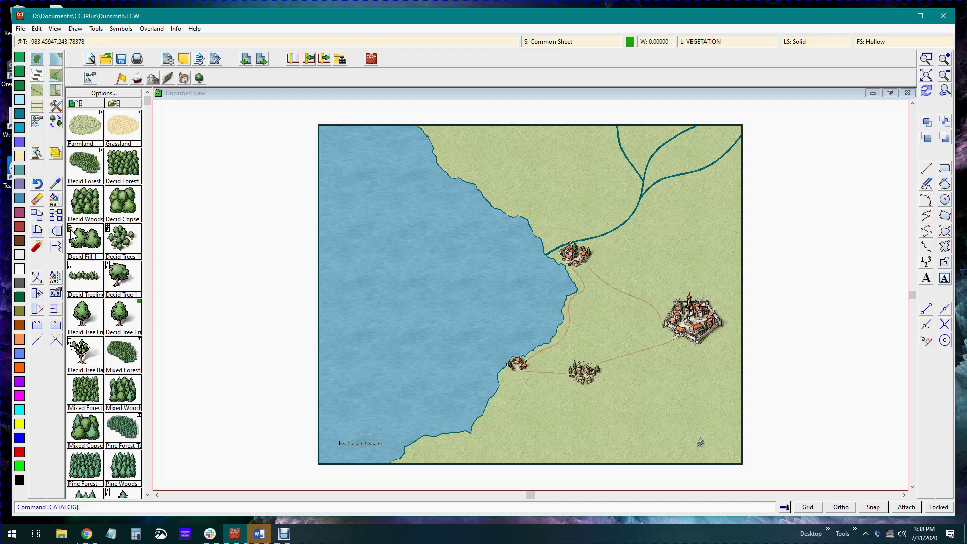
pyautogui.click(82, 240)
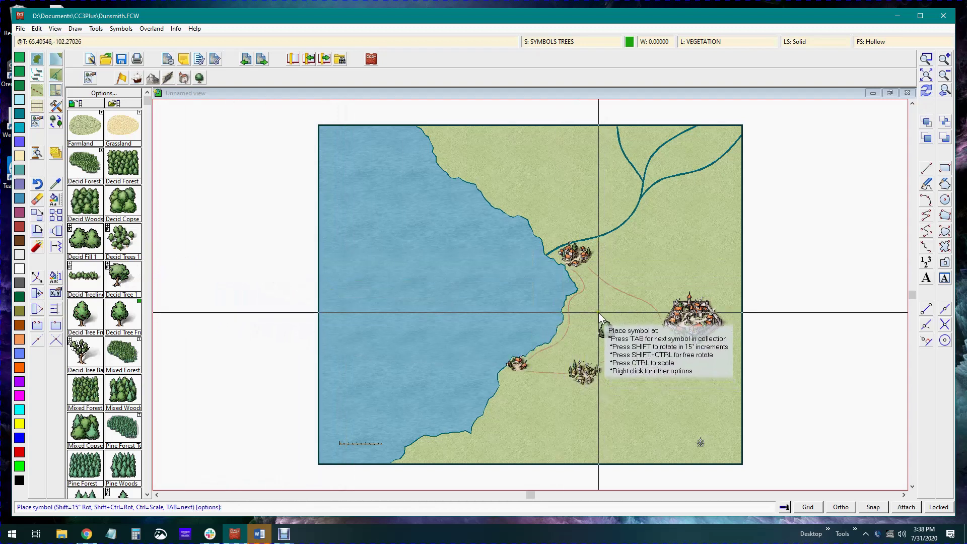
pyautogui.click(468, 143)
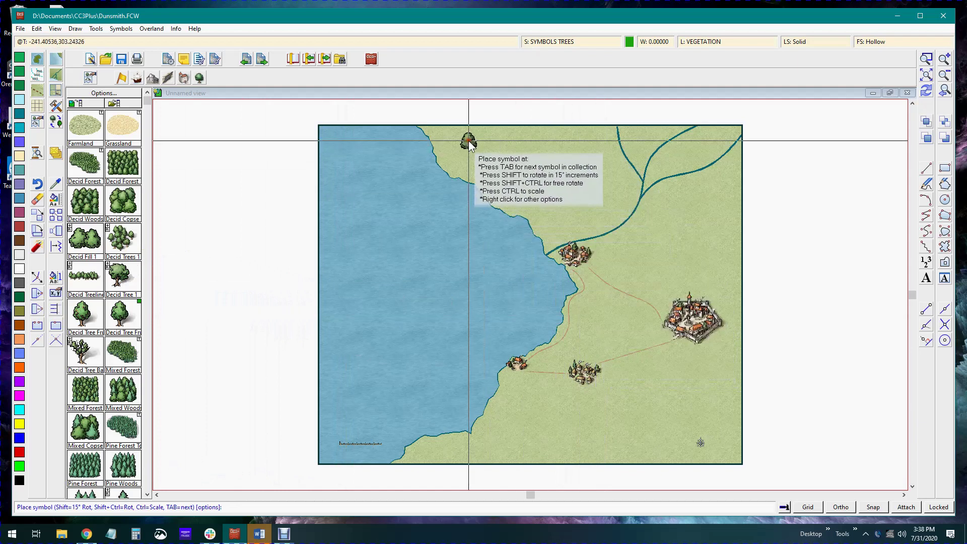
pyautogui.click(485, 147)
pyautogui.click(506, 147)
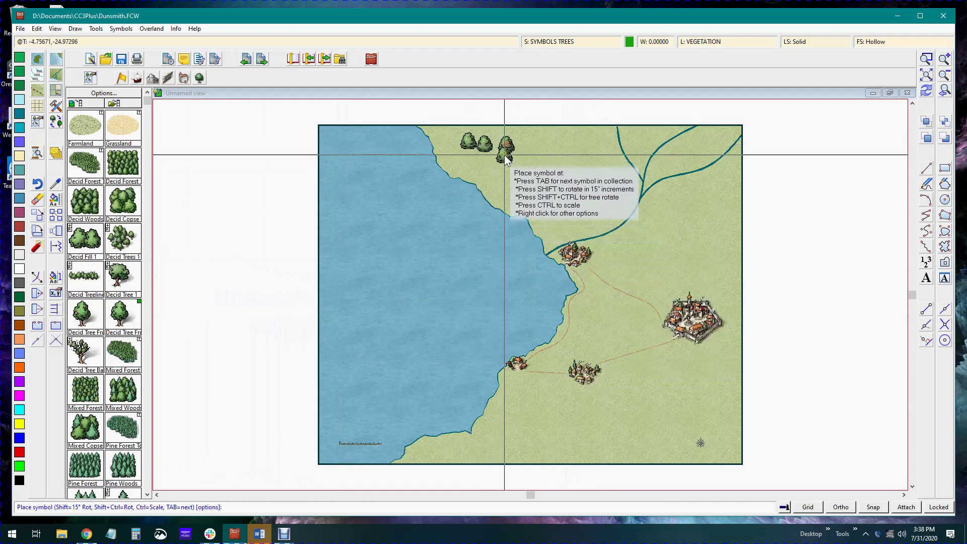
pyautogui.click(479, 158)
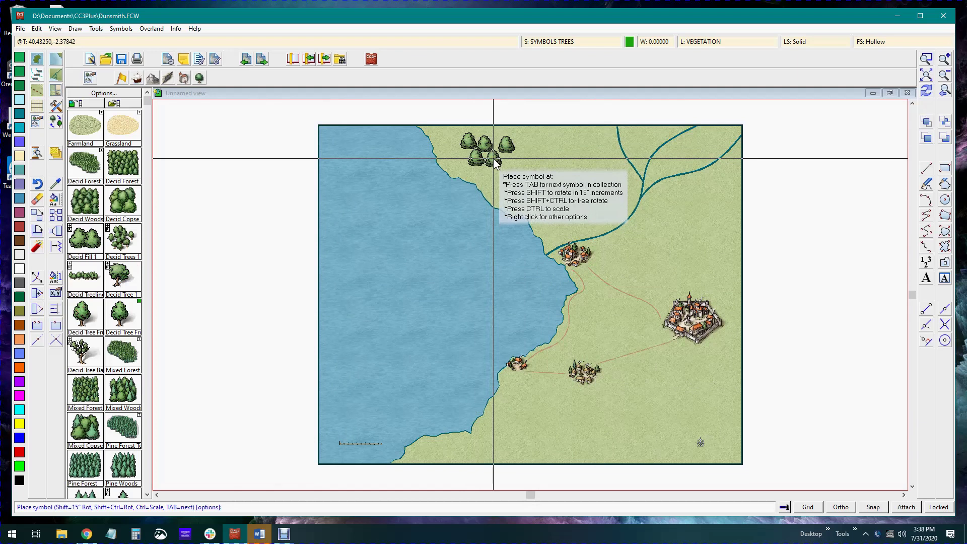
pyautogui.click(493, 159)
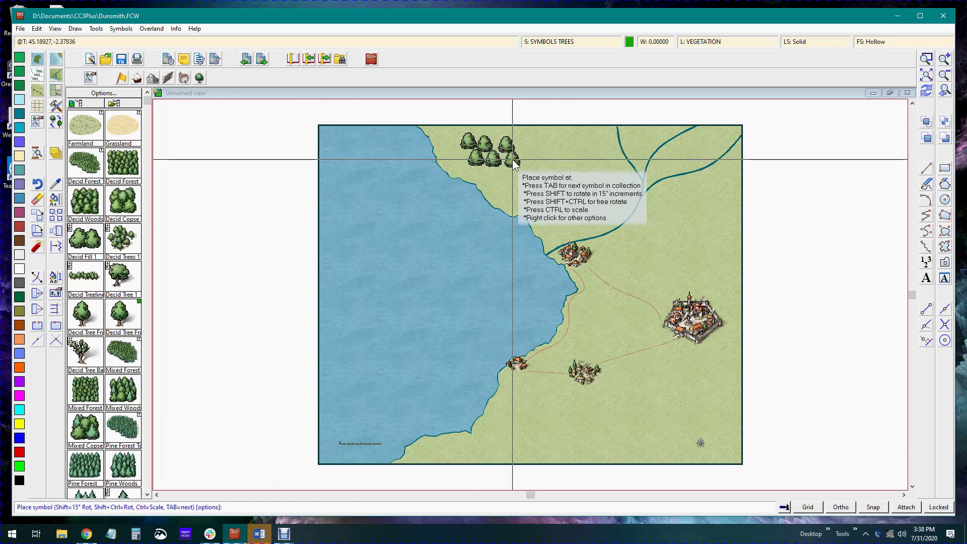
pyautogui.click(512, 159)
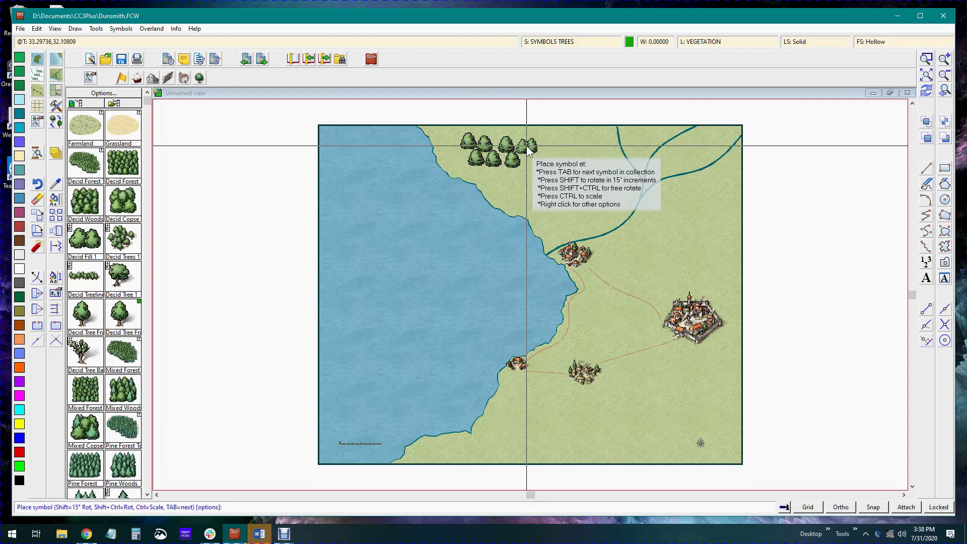
pyautogui.click(527, 147)
pyautogui.click(524, 161)
pyautogui.click(542, 157)
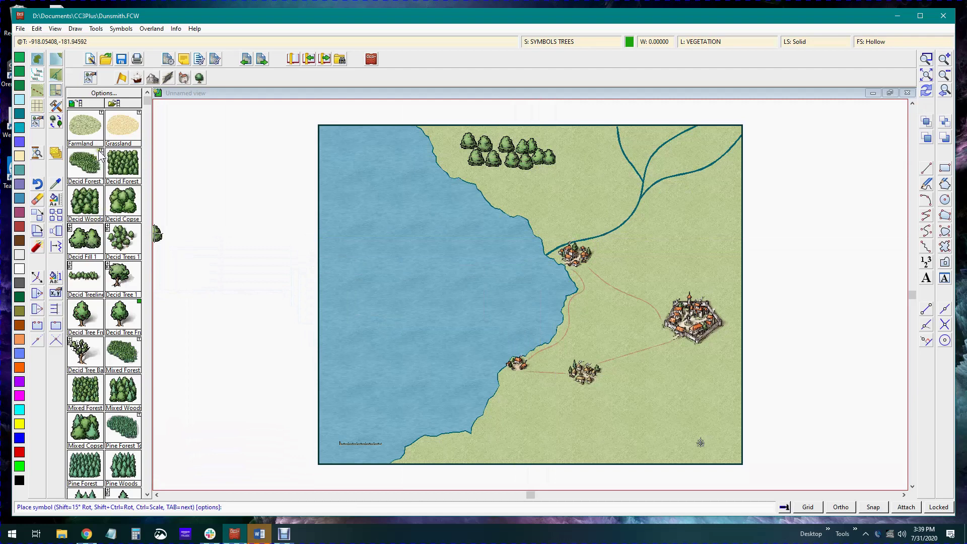
# Step: Draw a rounded Decid Forest area just south of the eastern tributary, near the map's eastern edge
pyautogui.click(91, 166)
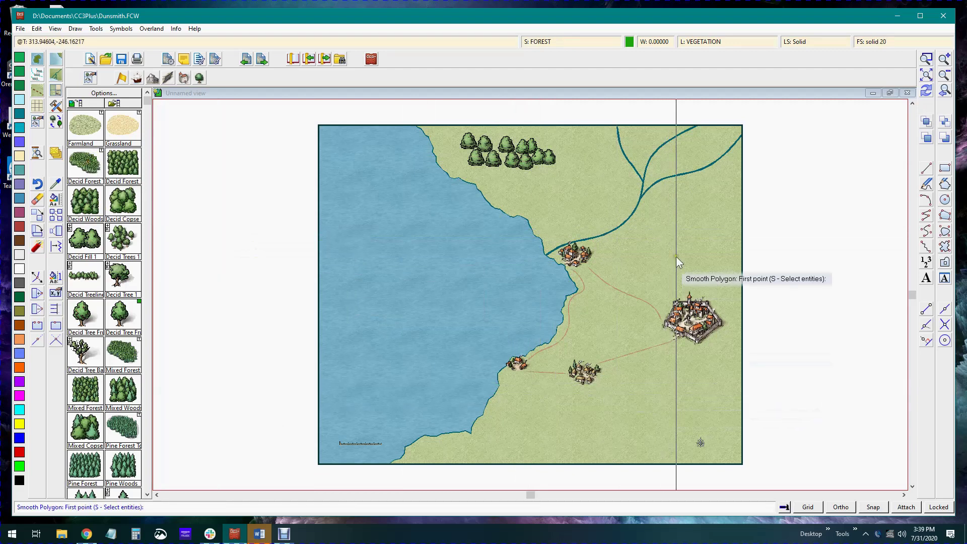
pyautogui.click(674, 193)
pyautogui.click(722, 207)
pyautogui.click(726, 159)
pyautogui.click(687, 178)
pyautogui.rightClick(663, 187)
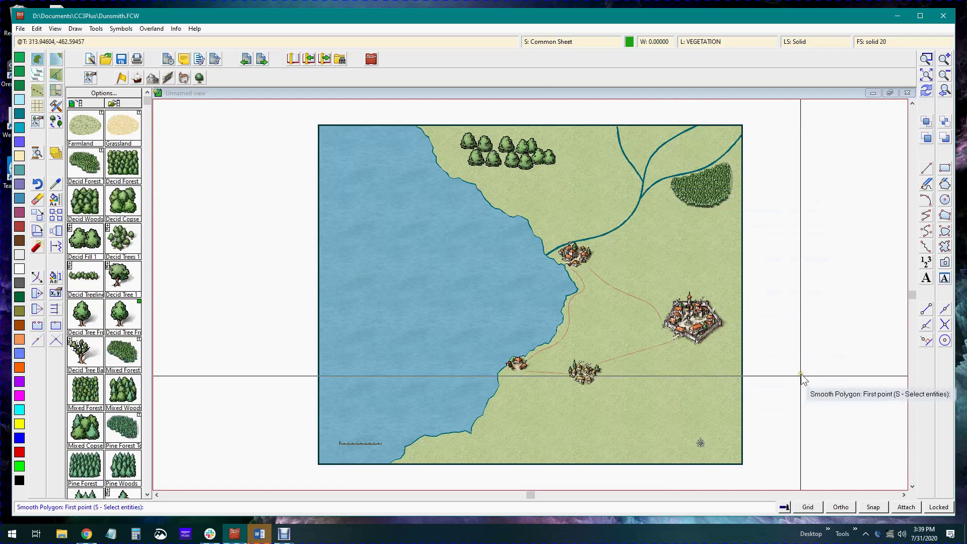
# Step: Examine the new forest area and the tributaries up close, and return to the whole map
pyautogui.click(945, 59)
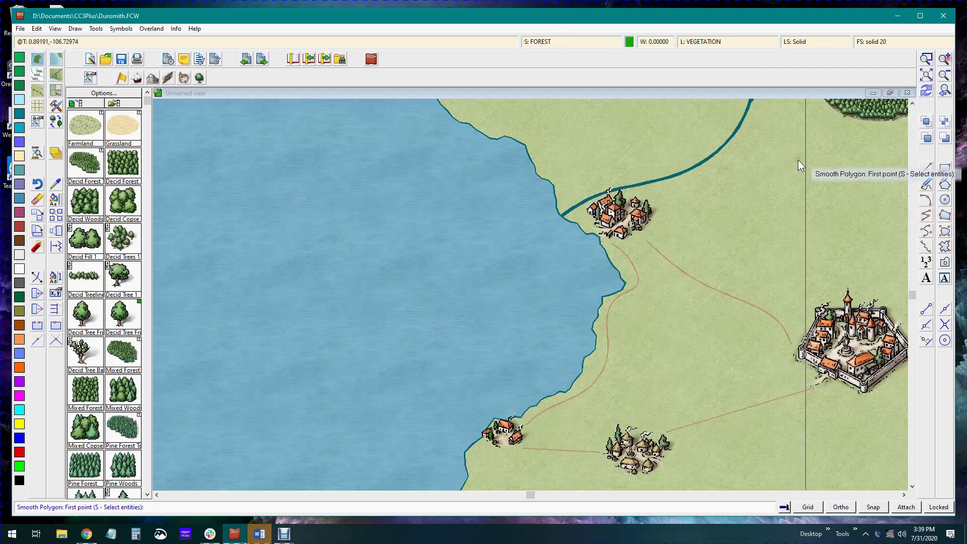
pyautogui.click(620, 493)
pyautogui.click(911, 133)
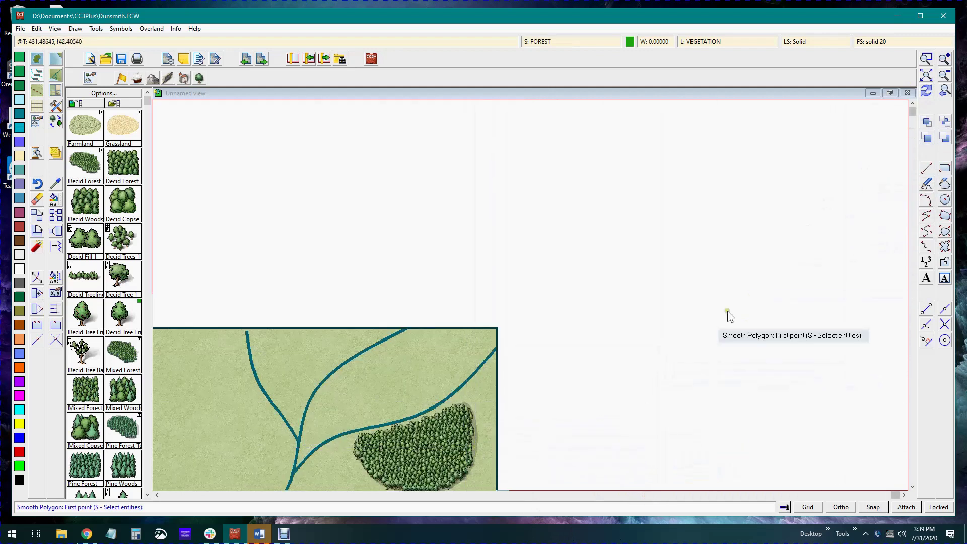
pyautogui.click(926, 75)
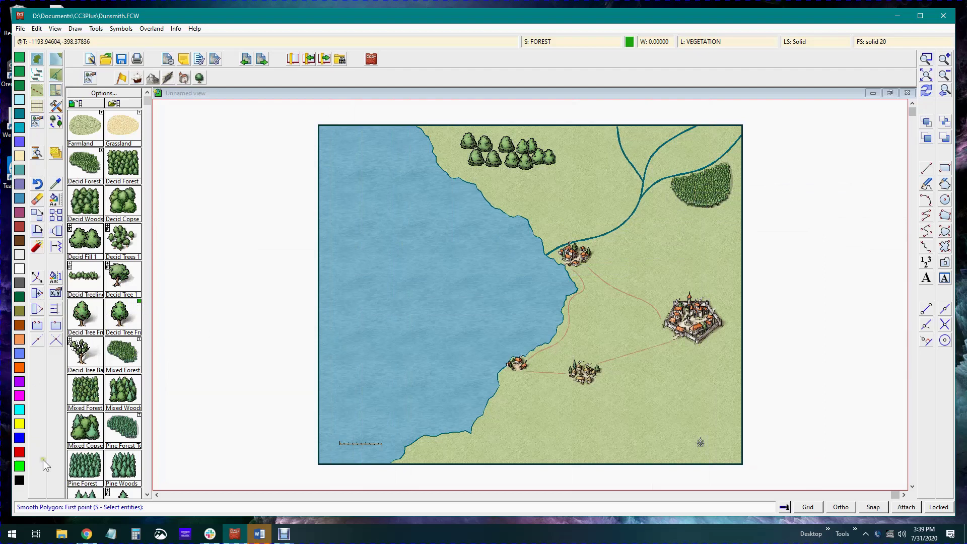
# Step: Place a large deciduous fruit tree with red fruit just north of the river-mouth village and a scaled-down deciduous tree at its base
pyautogui.scroll(-2, 108, 424)
pyautogui.scroll(2, 113, 431)
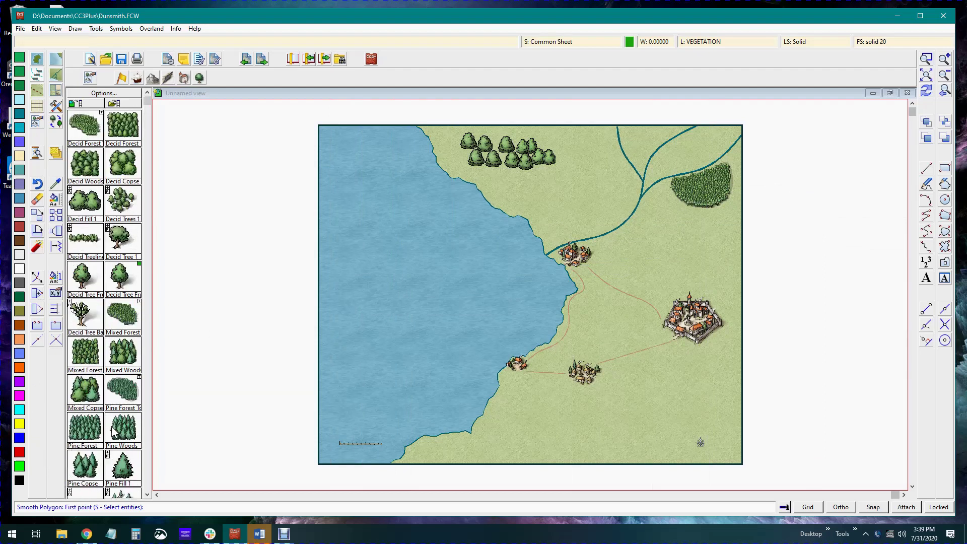
pyautogui.click(126, 320)
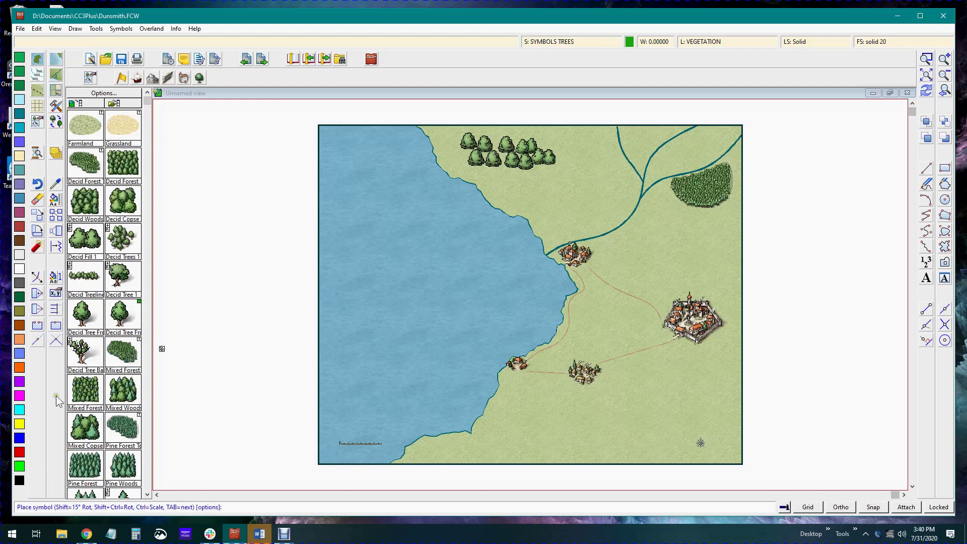
pyautogui.click(20, 455)
pyautogui.click(574, 315)
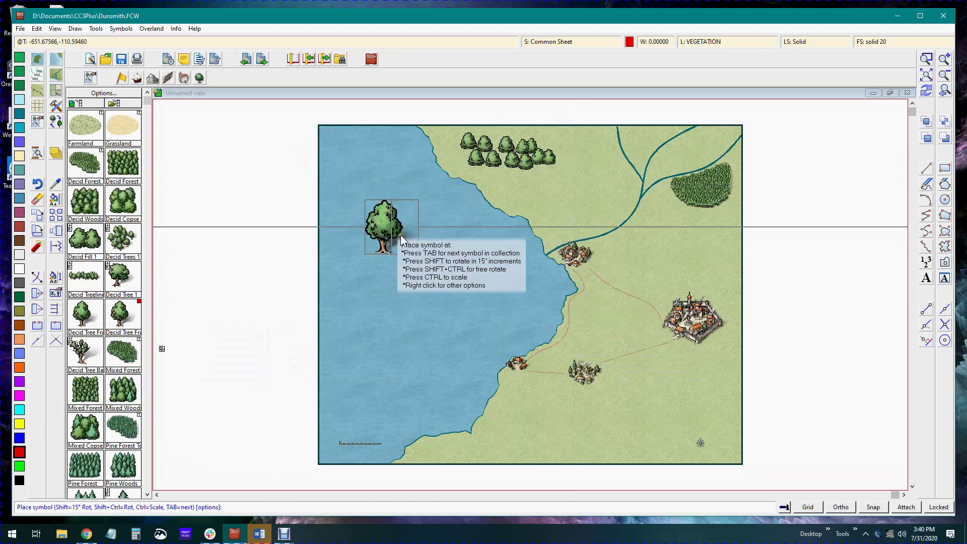
pyautogui.click(565, 212)
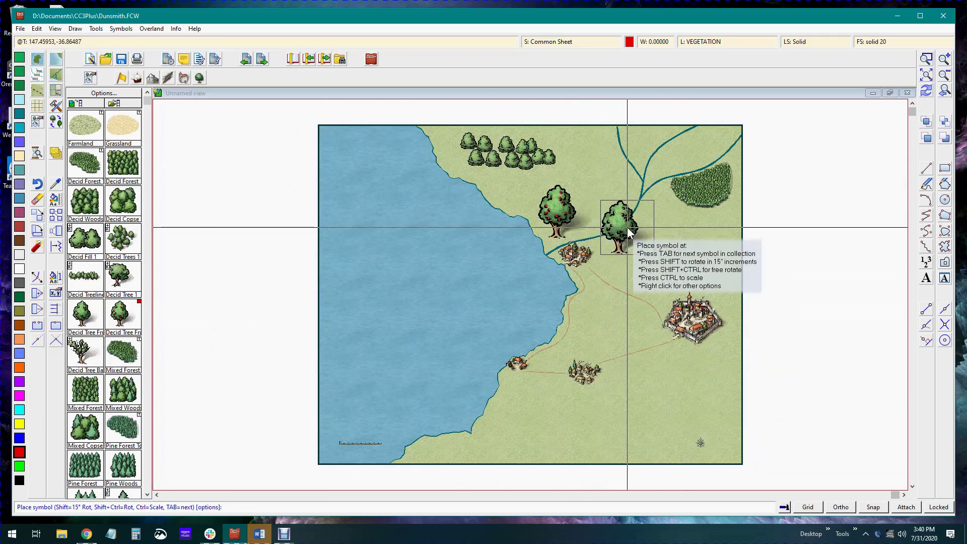
pyautogui.press('ctrl')
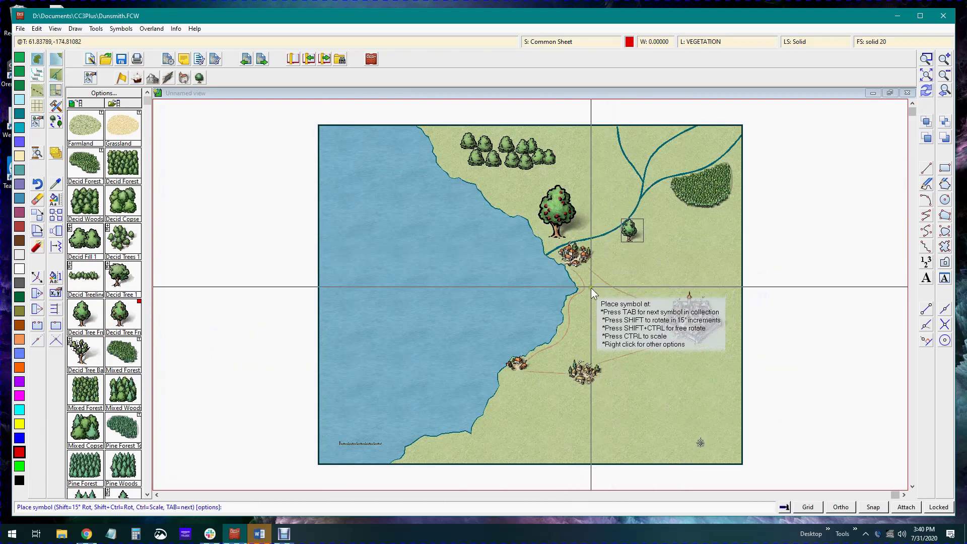
pyautogui.click(548, 233)
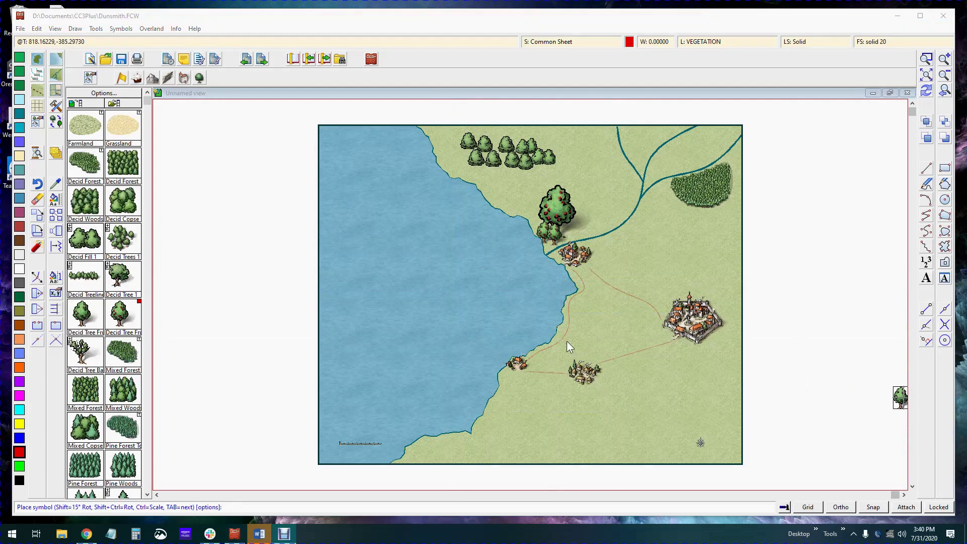
# Step: Place a scaled-down Mesa 2 symbol near the map's southeast corner, just above the compass
pyautogui.click(168, 78)
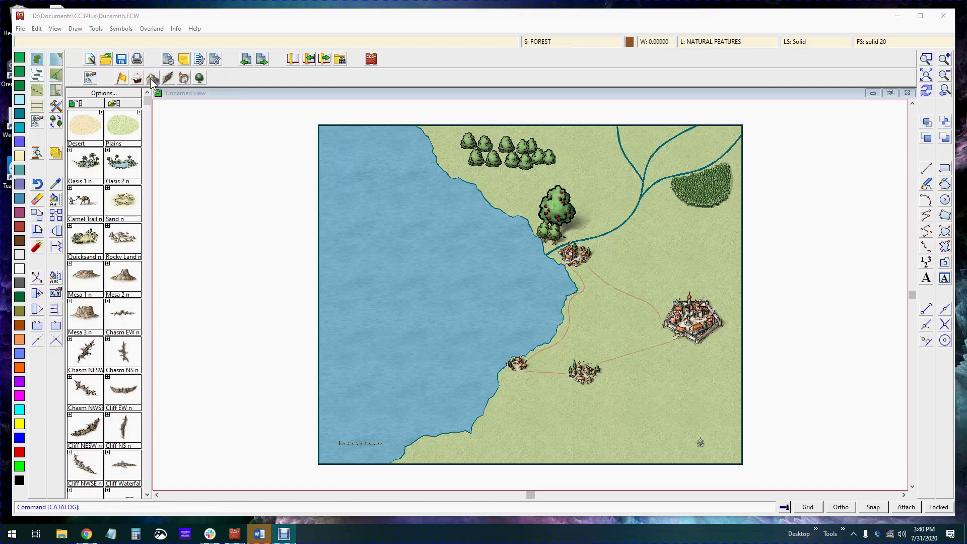
pyautogui.click(125, 280)
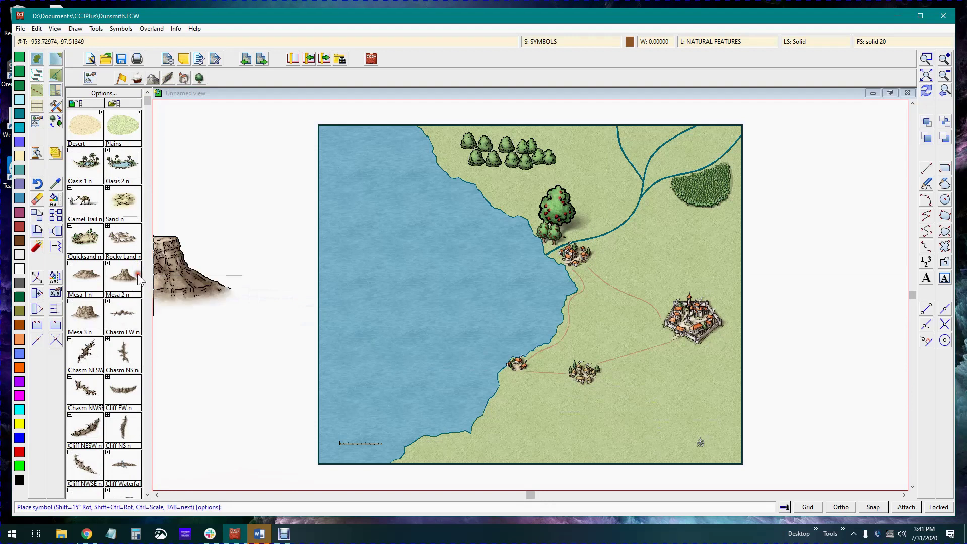
pyautogui.click(630, 410)
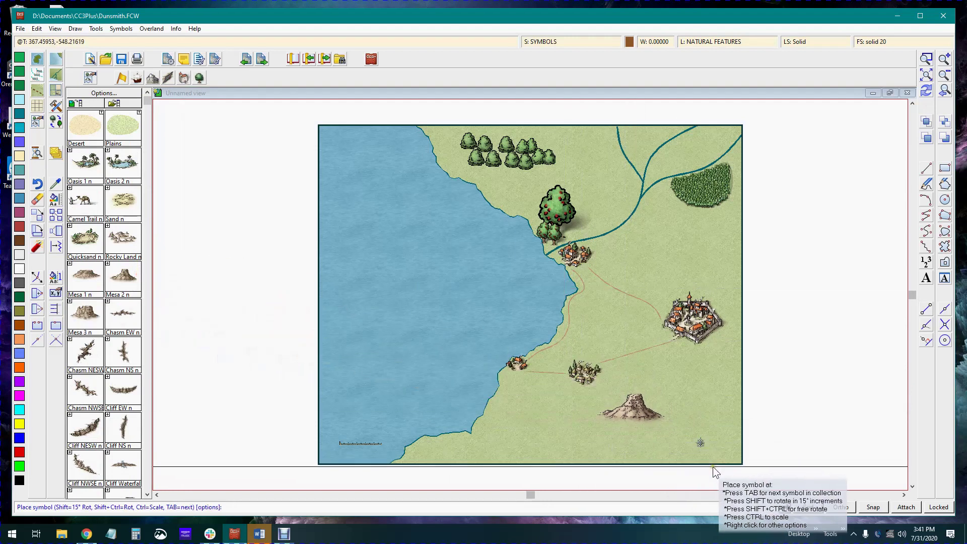
pyautogui.click(706, 408)
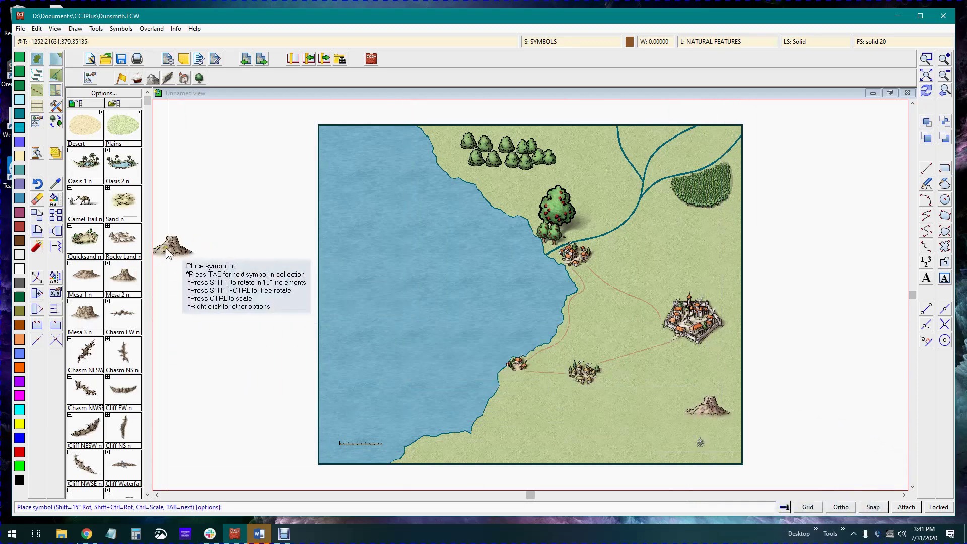
# Step: Surround the mesa's western and southern sides with several Rocky Land symbols
pyautogui.click(126, 244)
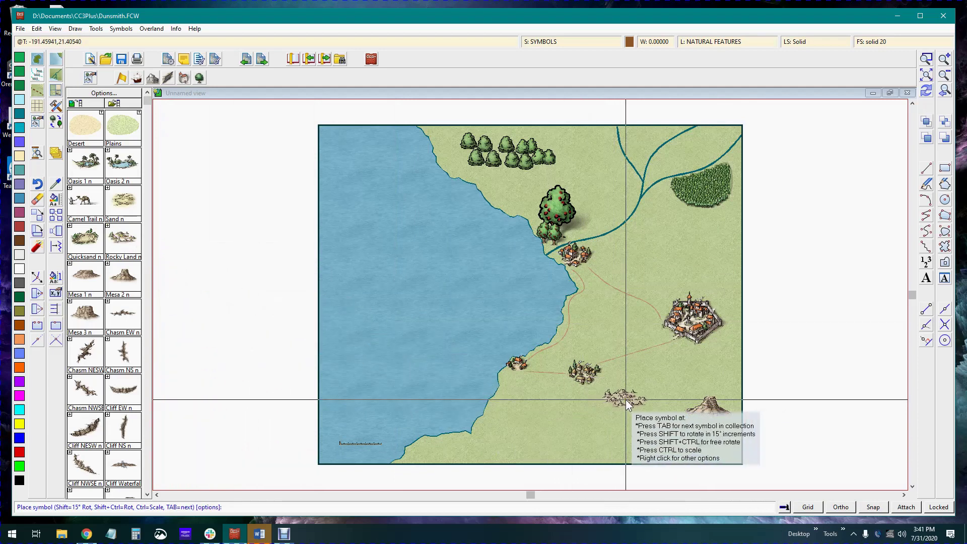
pyautogui.click(677, 398)
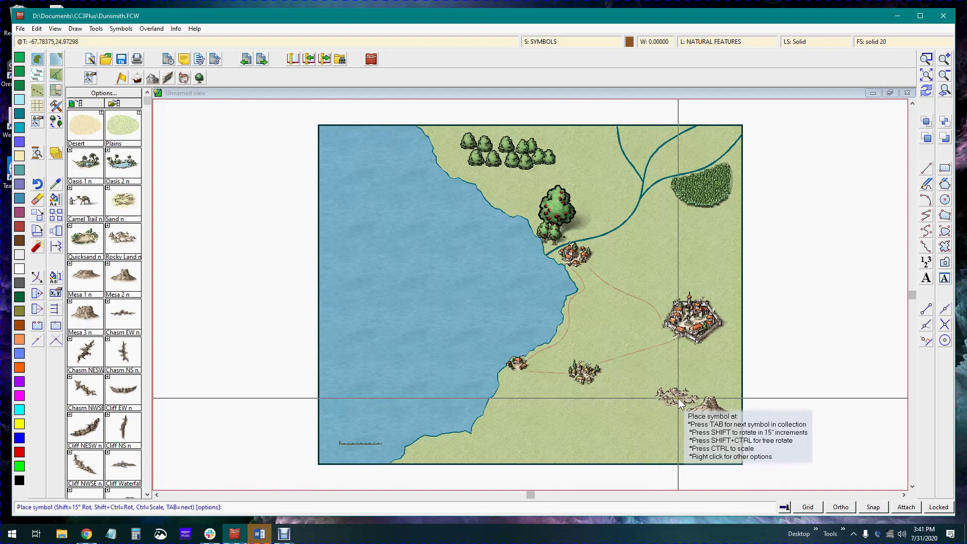
pyautogui.click(666, 422)
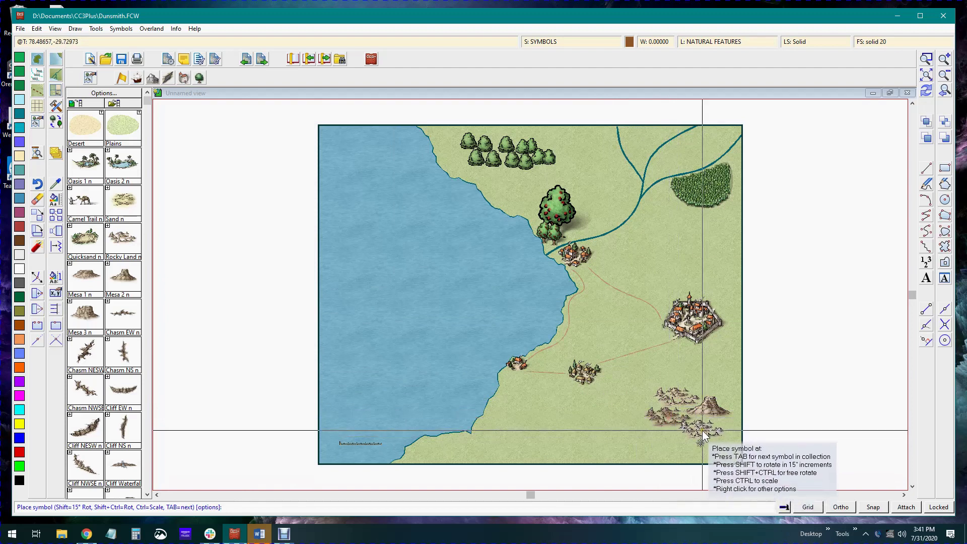
pyautogui.click(697, 439)
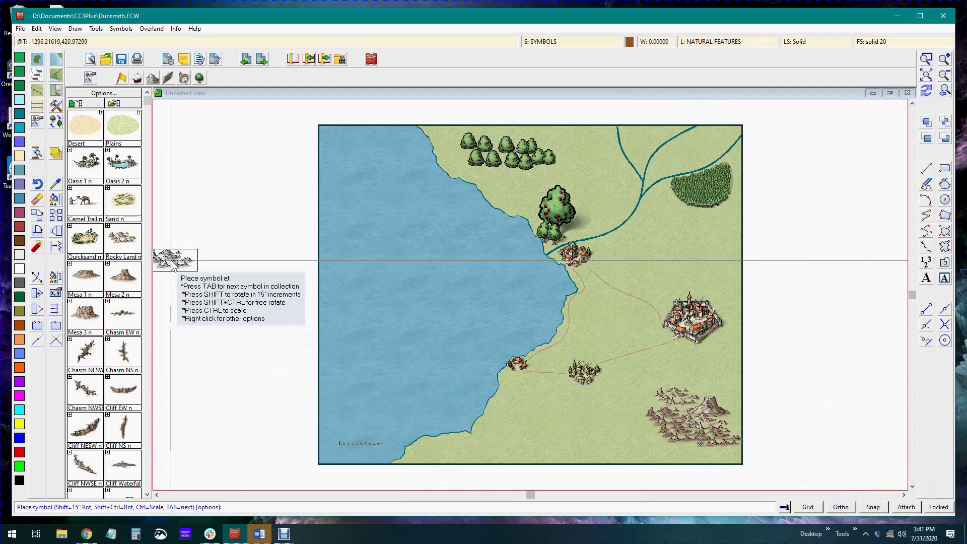
# Step: Place rotated Cliff EW symbols along the southern edge of the Decid Forest area
pyautogui.click(123, 389)
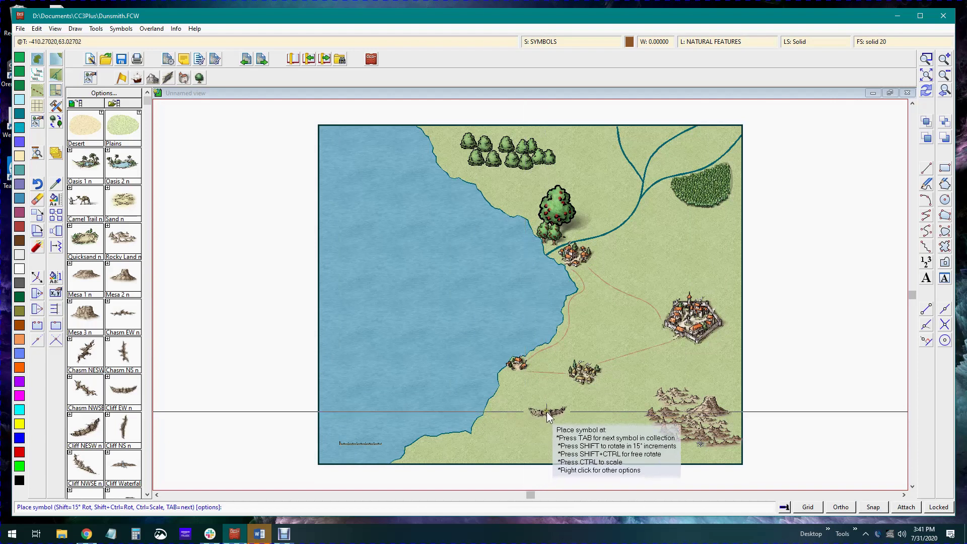
pyautogui.click(523, 402)
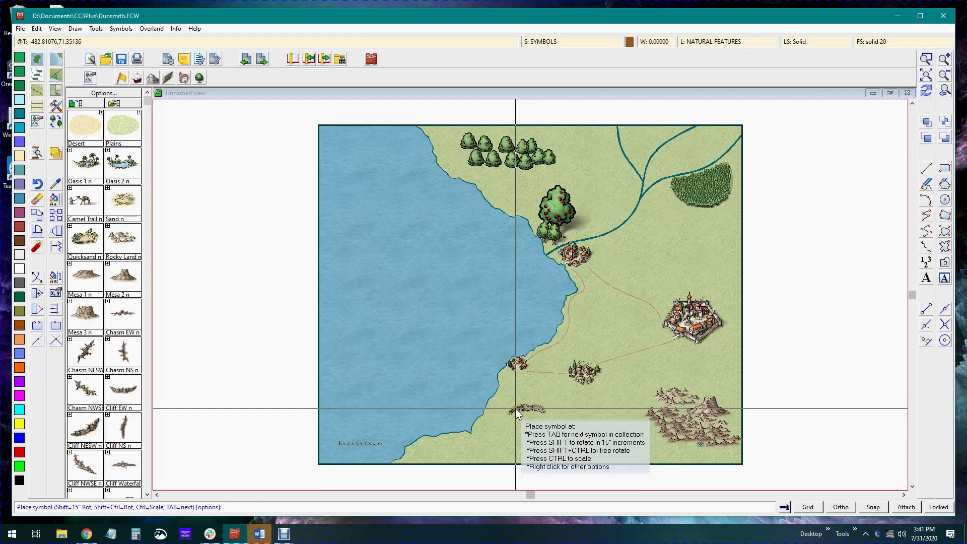
pyautogui.press('shift')
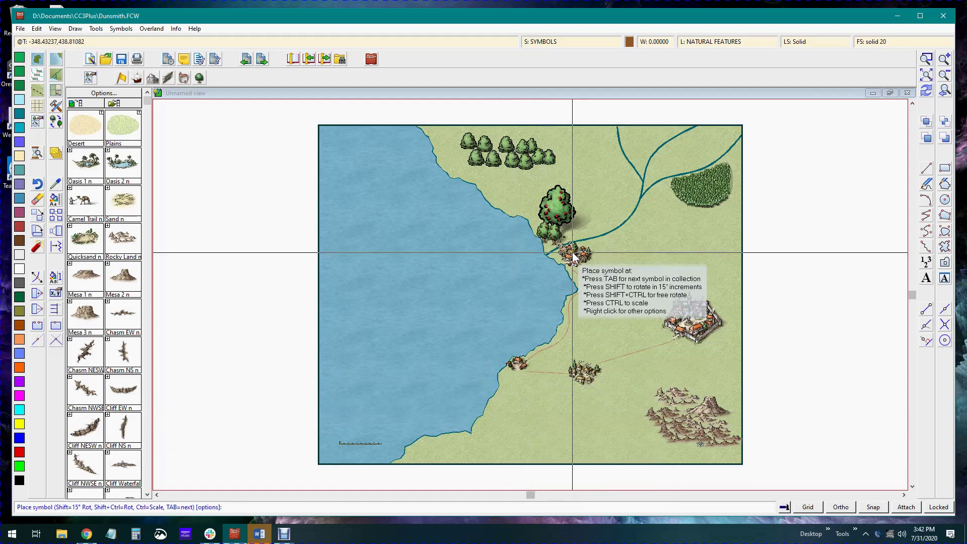
pyautogui.click(682, 205)
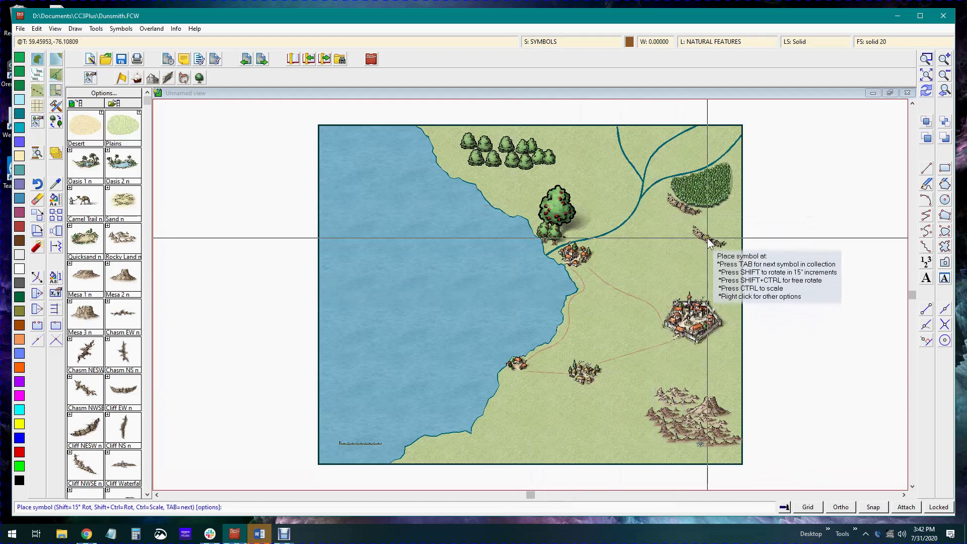
pyautogui.click(716, 212)
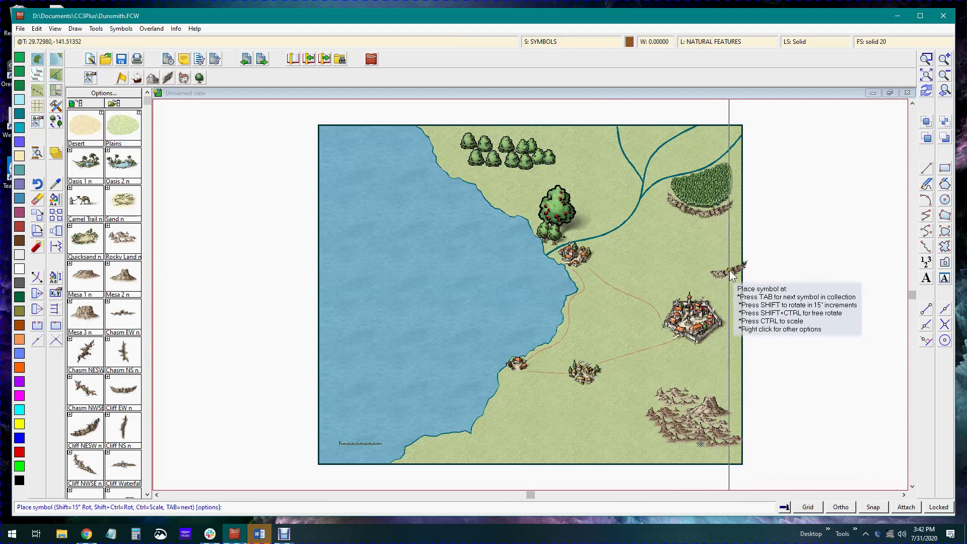
# Step: Add the label "Treacherous Forest" just below the cliffs bordering the Decid Forest area
pyautogui.click(926, 279)
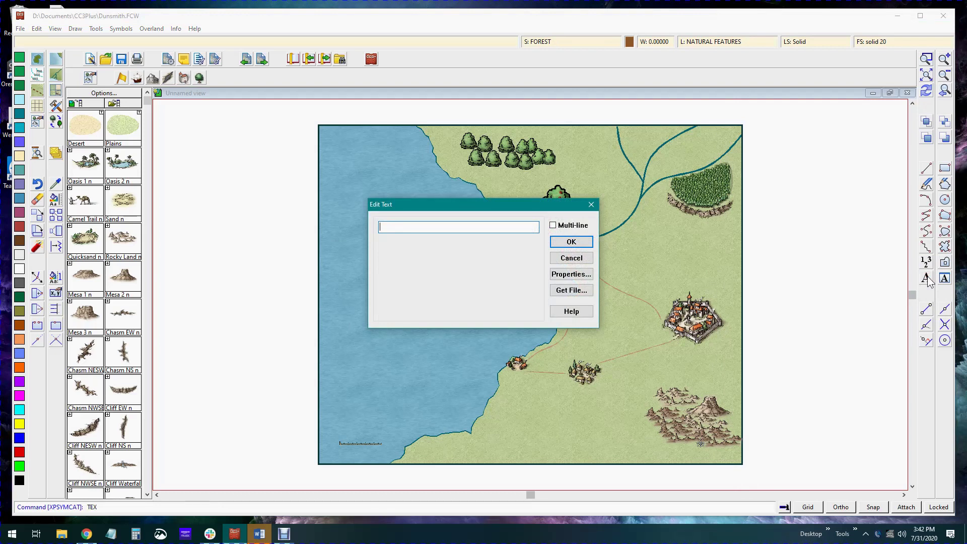
pyautogui.write('Treacherous Forest')
pyautogui.click(571, 241)
pyautogui.click(670, 224)
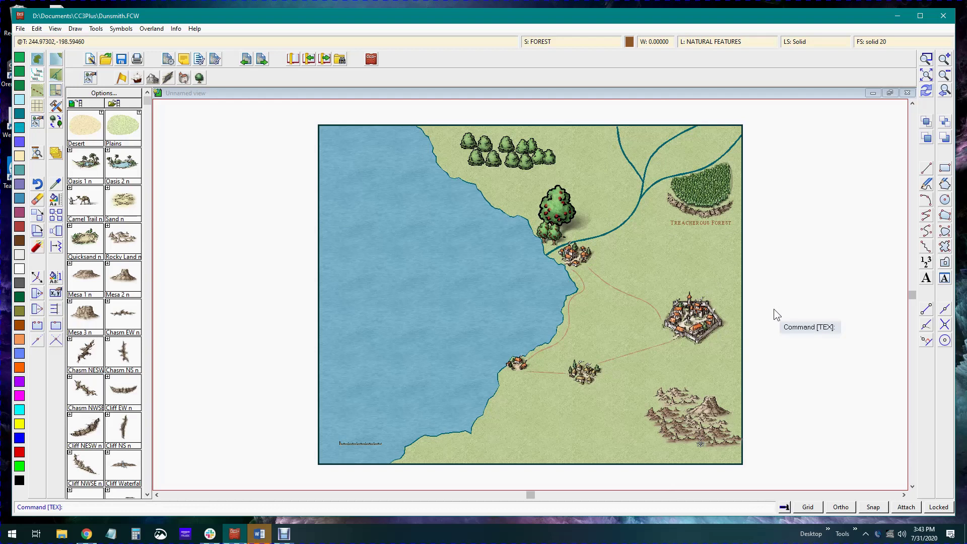
# Step: Number the four settlements 1 to 4, from the river-mouth village clockwise through the walled city to the coastal hamlet
pyautogui.click(925, 262)
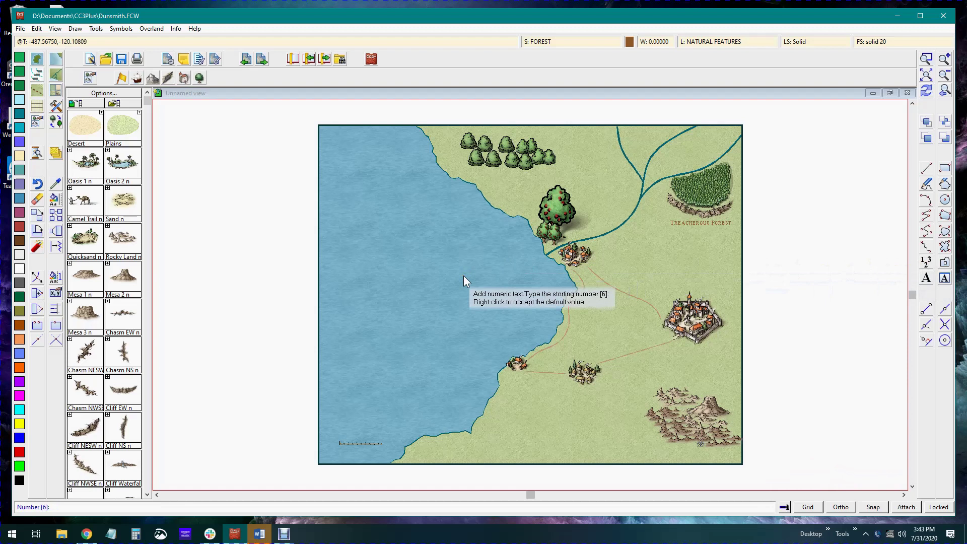
pyautogui.rightClick(484, 267)
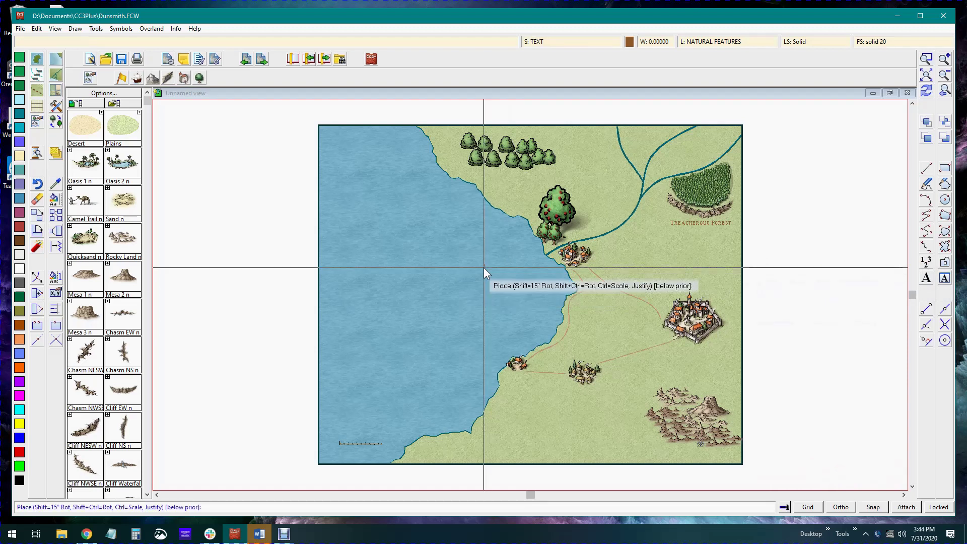
pyautogui.click(546, 282)
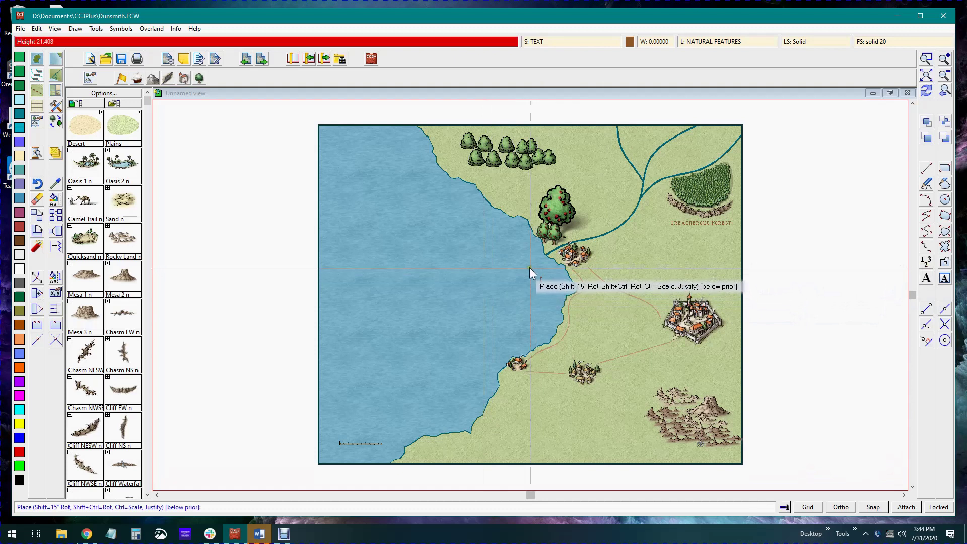
pyautogui.click(502, 241)
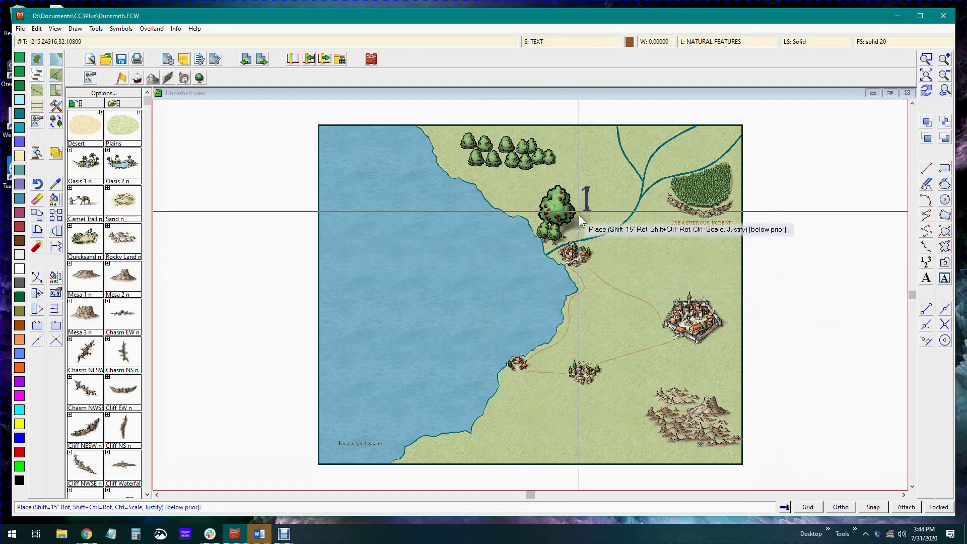
pyautogui.click(577, 231)
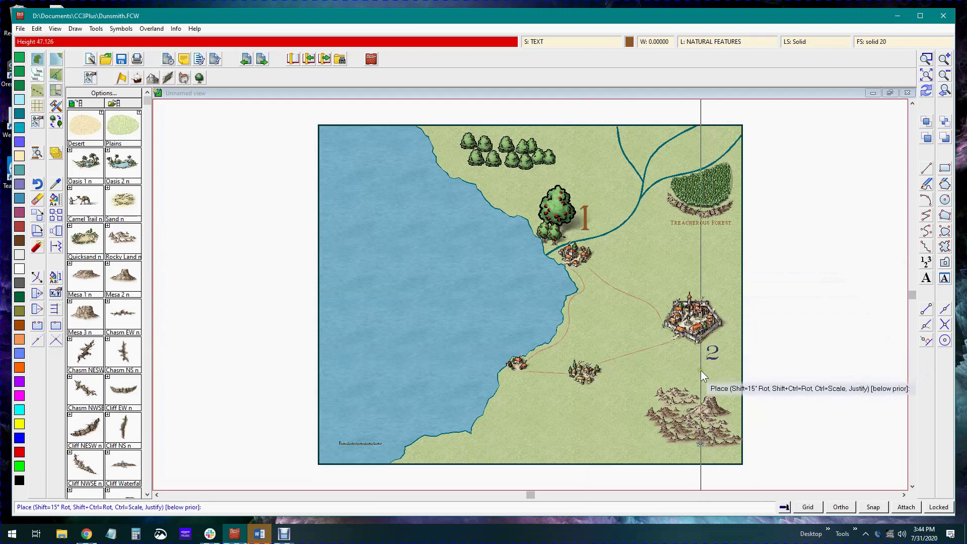
pyautogui.click(705, 354)
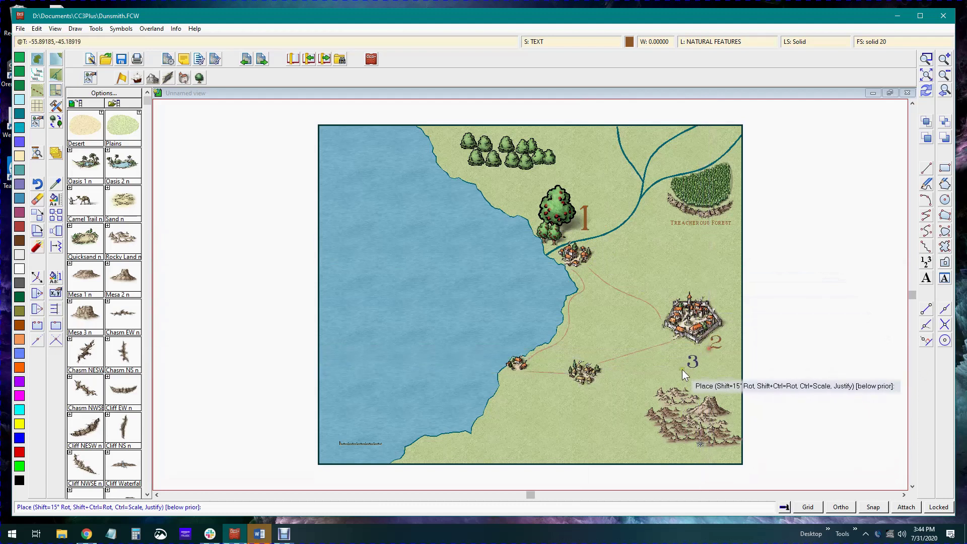
pyautogui.click(597, 391)
pyautogui.click(506, 386)
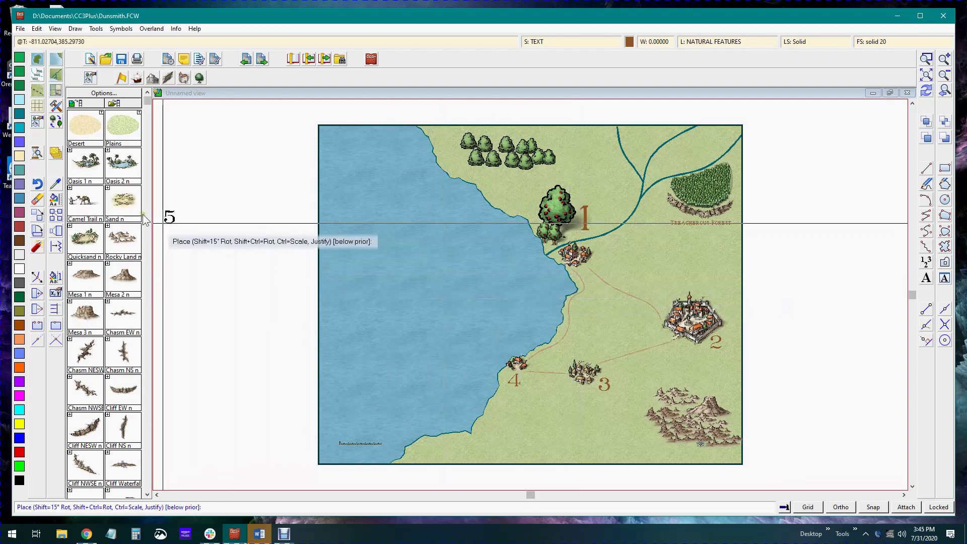
# Step: Change the colour of the four location numbers to black (colour 0), keeping the settlement symbols out of the selection
pyautogui.click(57, 206)
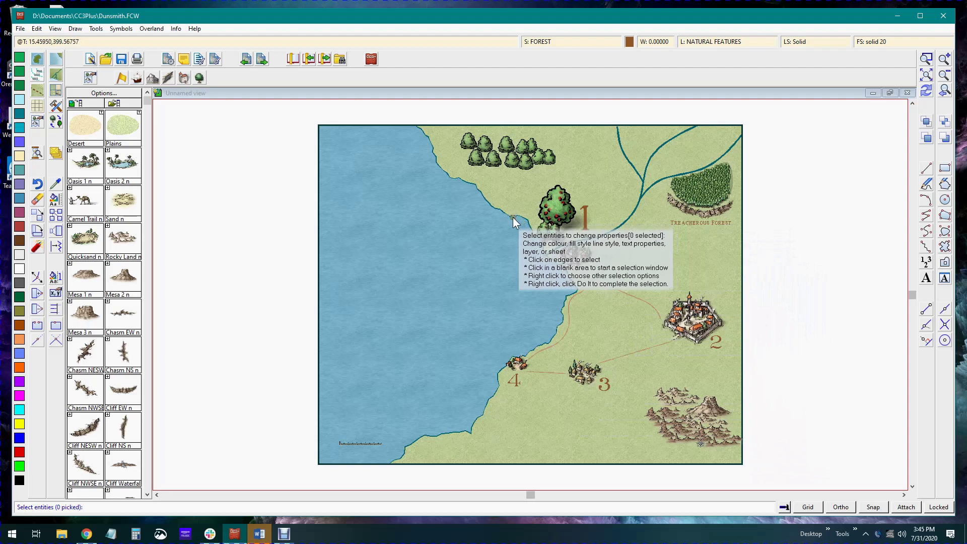
pyautogui.click(587, 222)
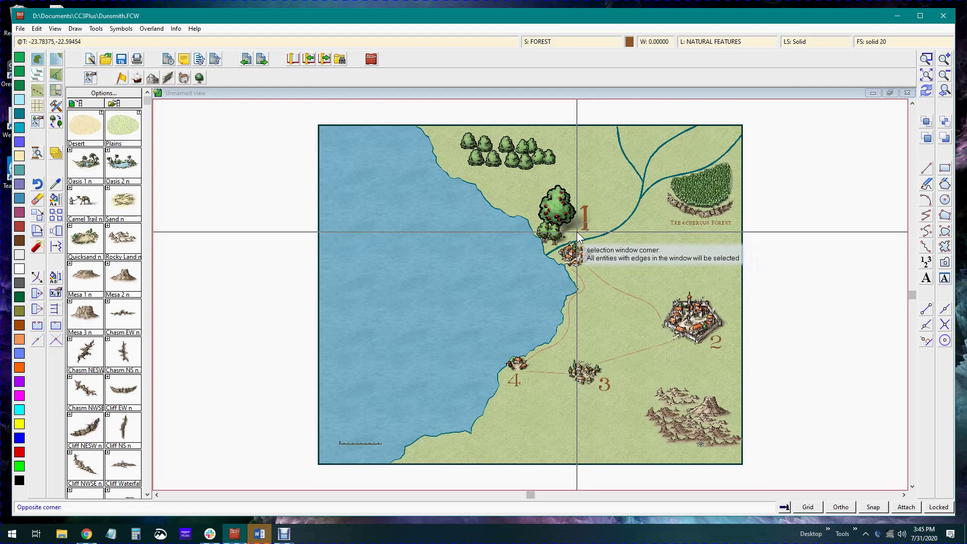
pyautogui.click(578, 235)
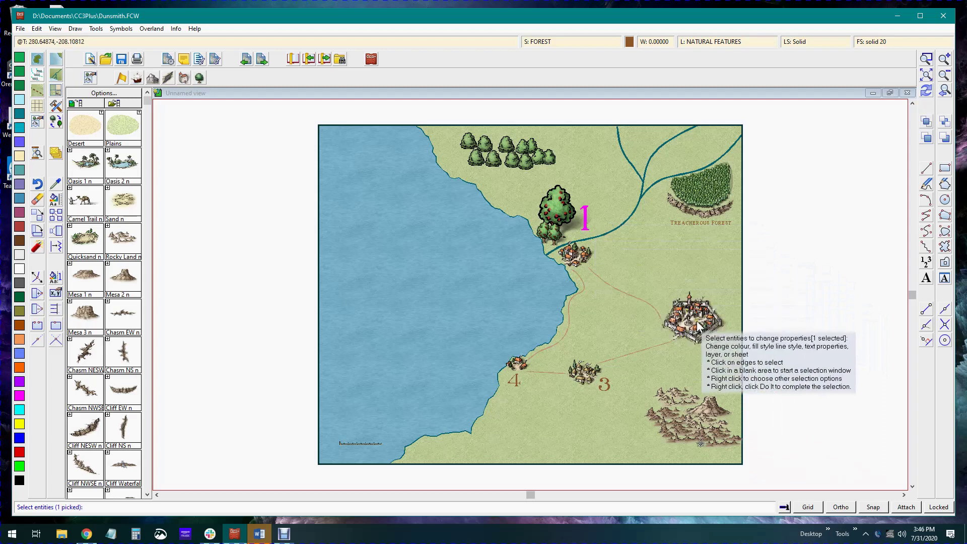
pyautogui.click(715, 342)
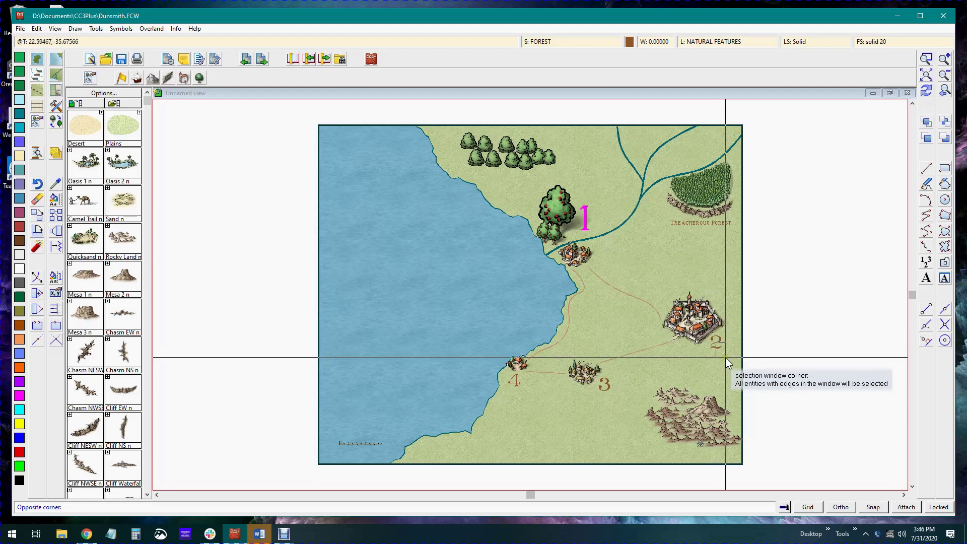
pyautogui.click(725, 358)
pyautogui.click(607, 389)
pyautogui.click(561, 355)
pyautogui.click(527, 389)
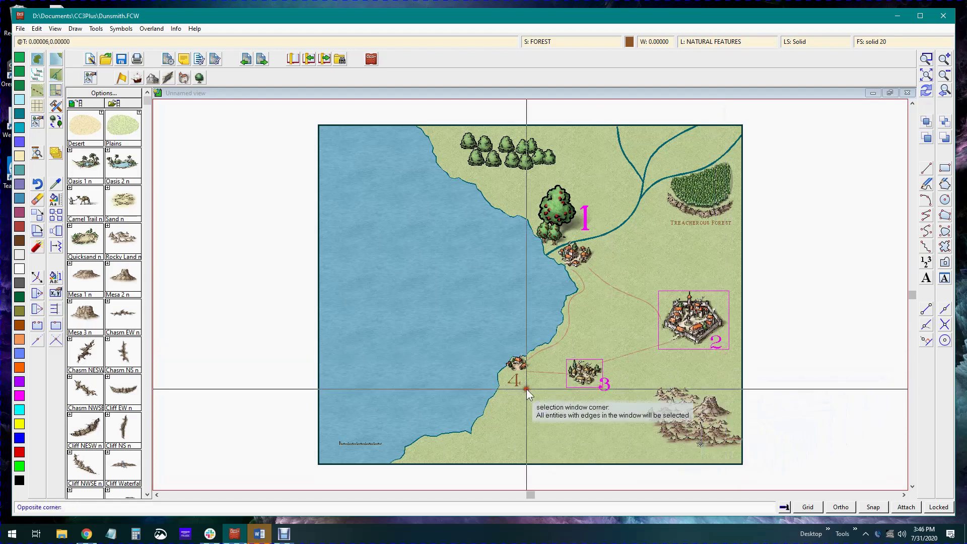
pyautogui.click(511, 381)
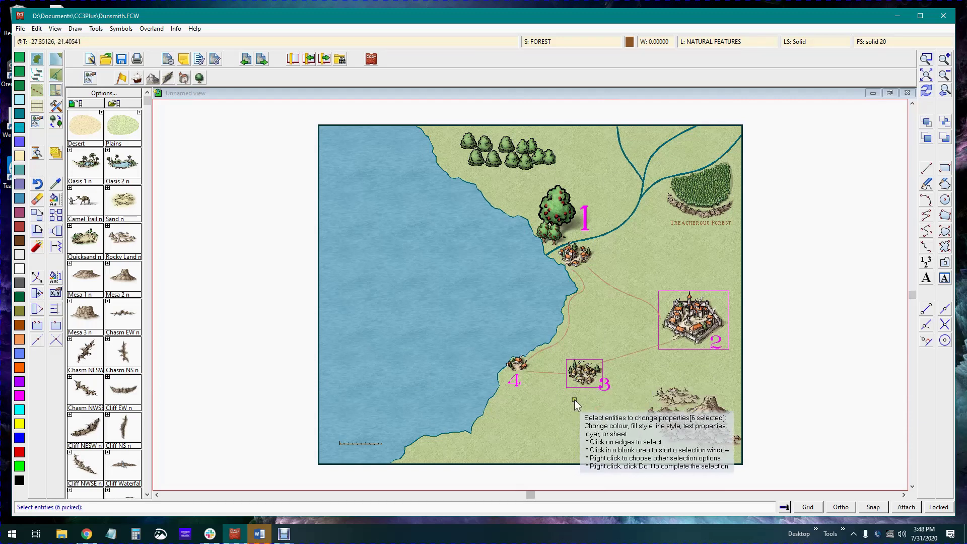
pyautogui.click(557, 381)
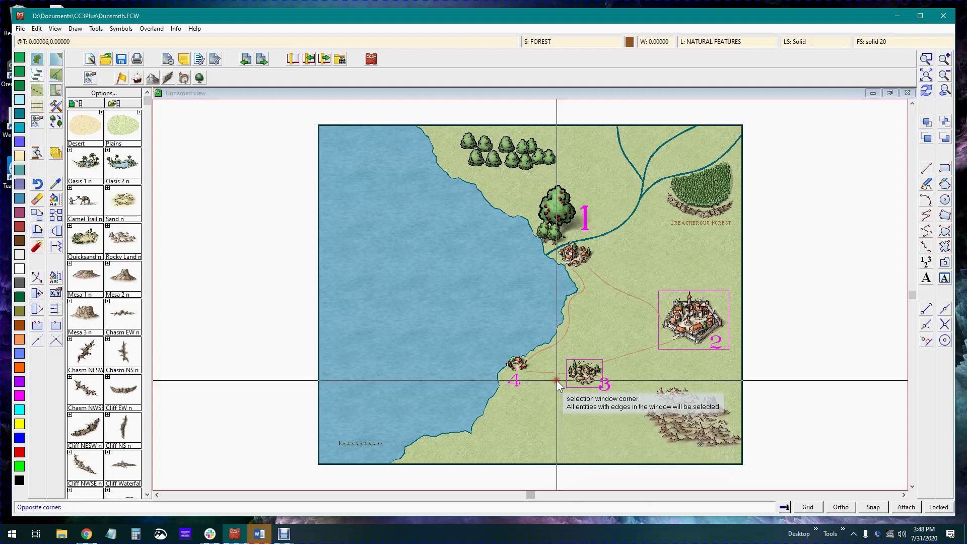
pyautogui.click(577, 395)
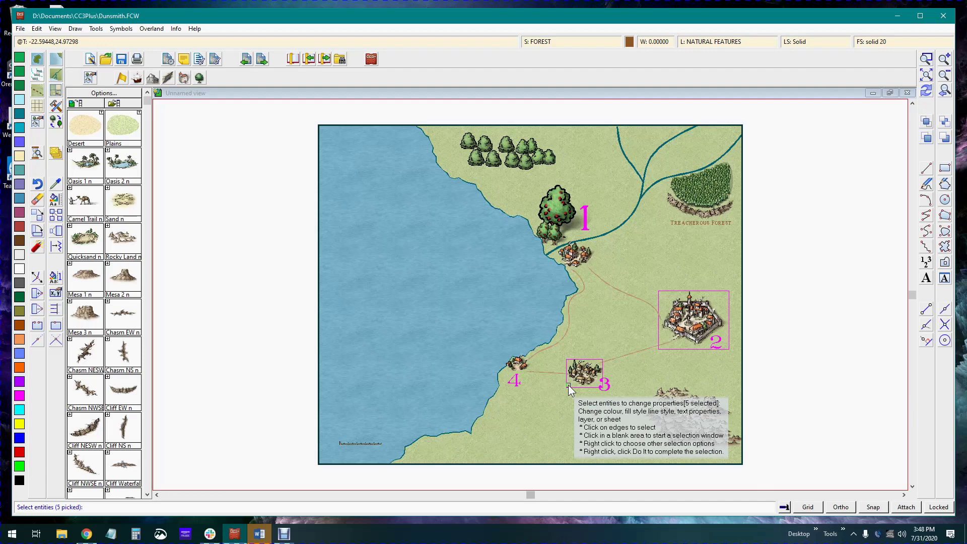
pyautogui.click(928, 91)
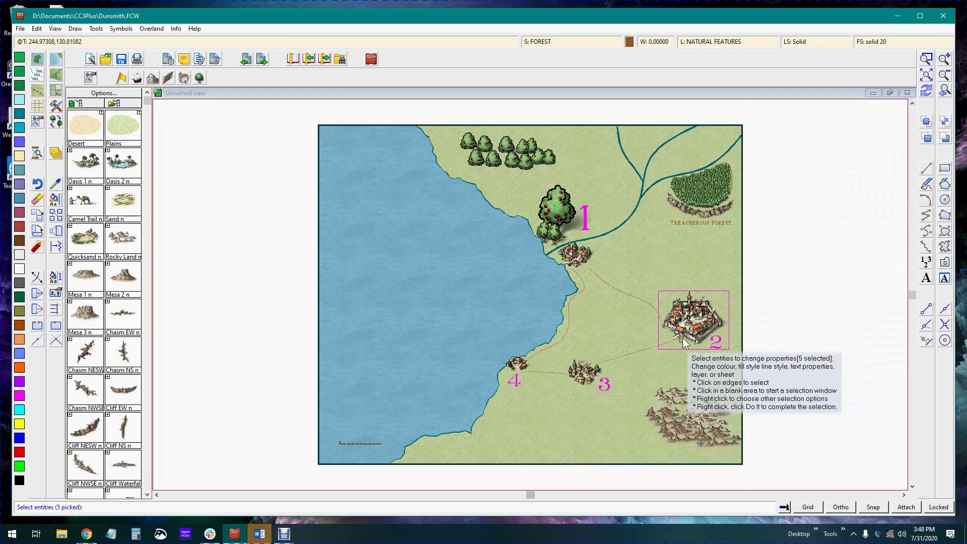
pyautogui.click(715, 313)
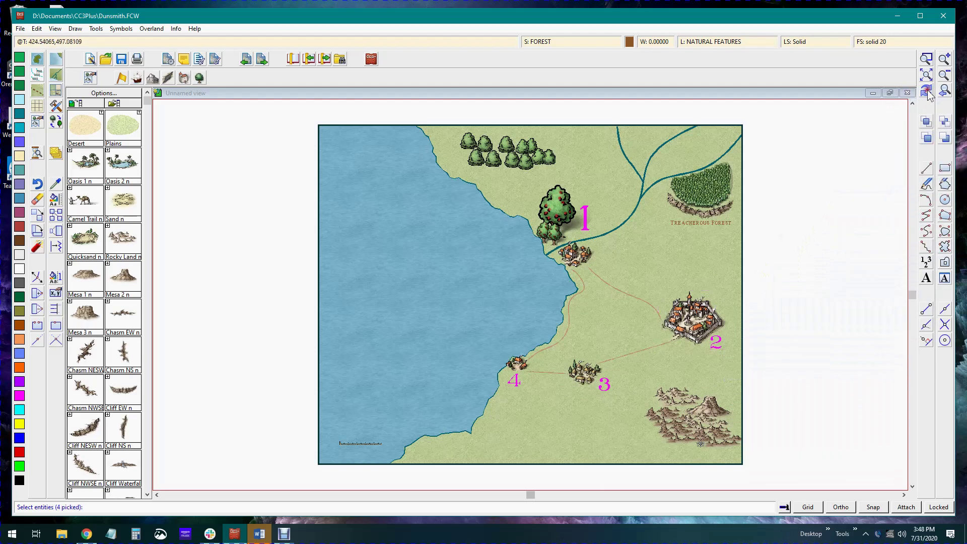
pyautogui.rightClick(597, 296)
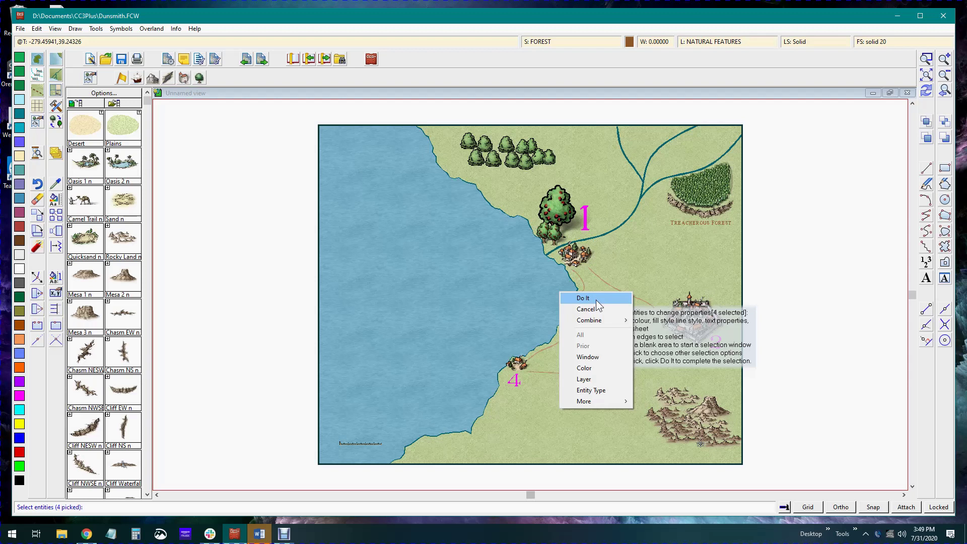
pyautogui.click(596, 300)
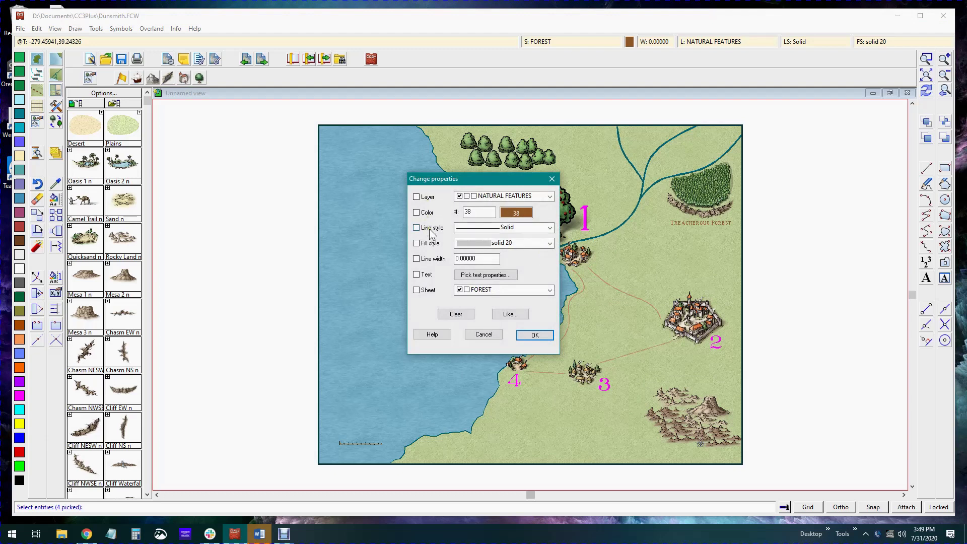
pyautogui.click(516, 212)
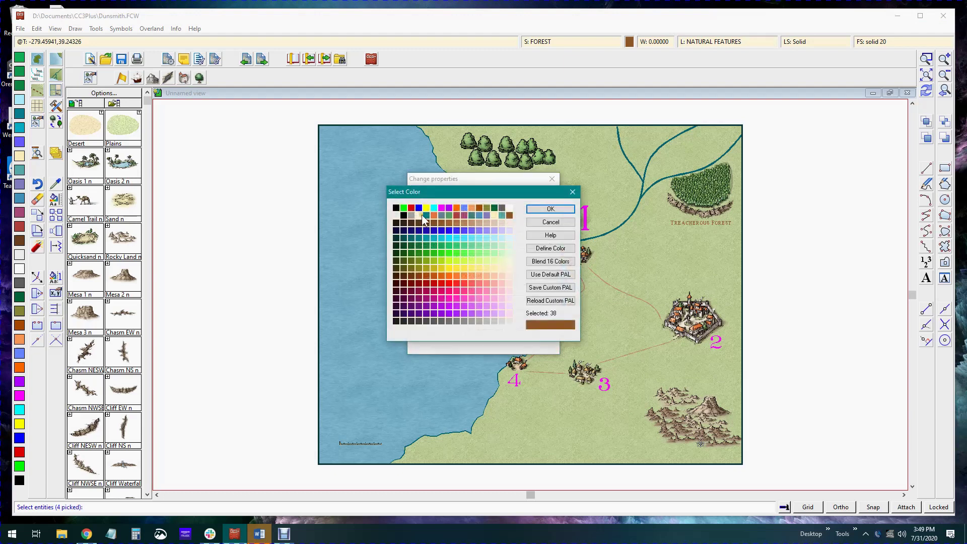
pyautogui.click(396, 208)
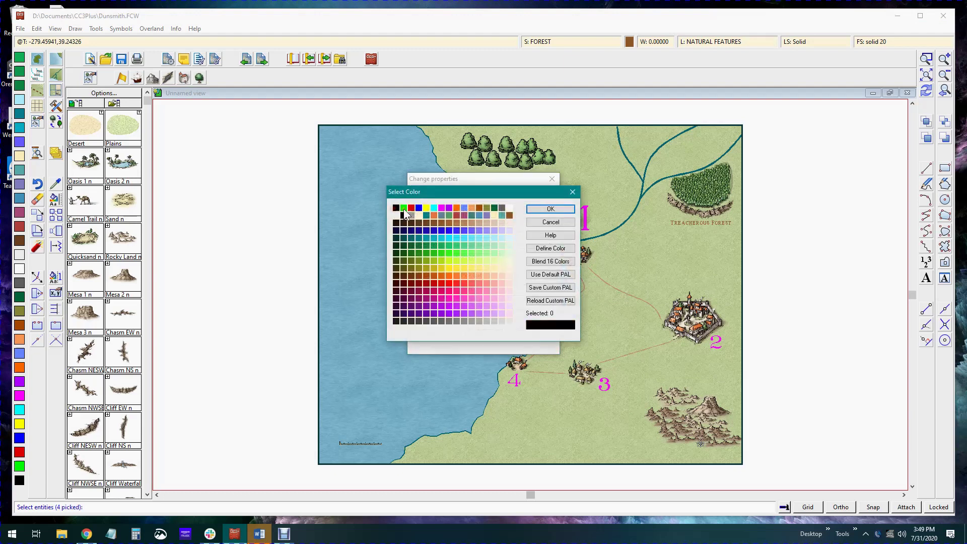
pyautogui.click(561, 209)
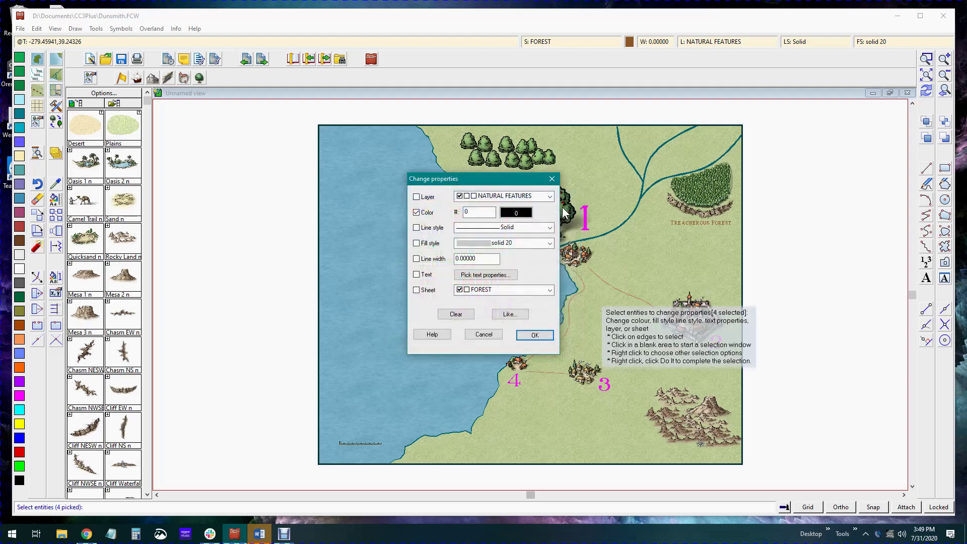
pyautogui.click(535, 335)
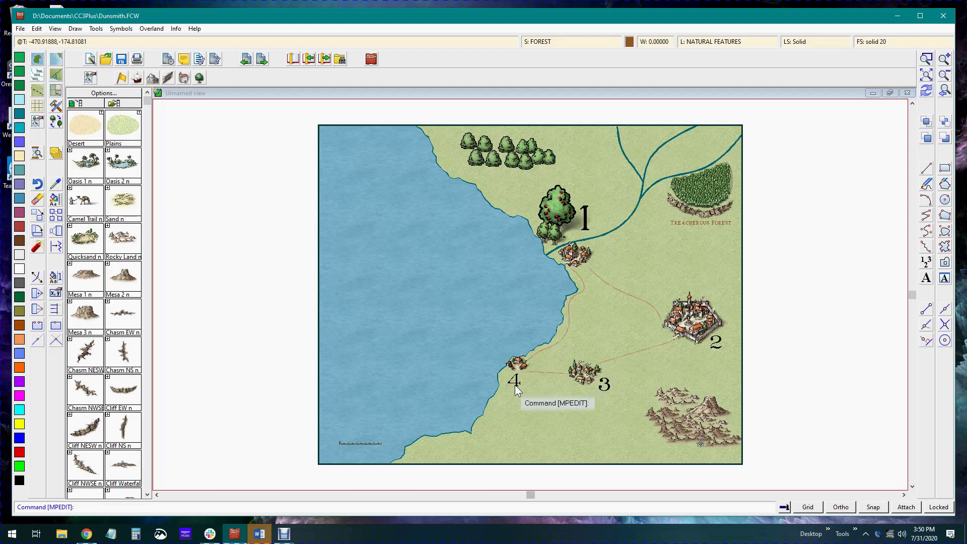
# Step: Erase the number 4 below the coastal hamlet and redraw the map
pyautogui.click(500, 380)
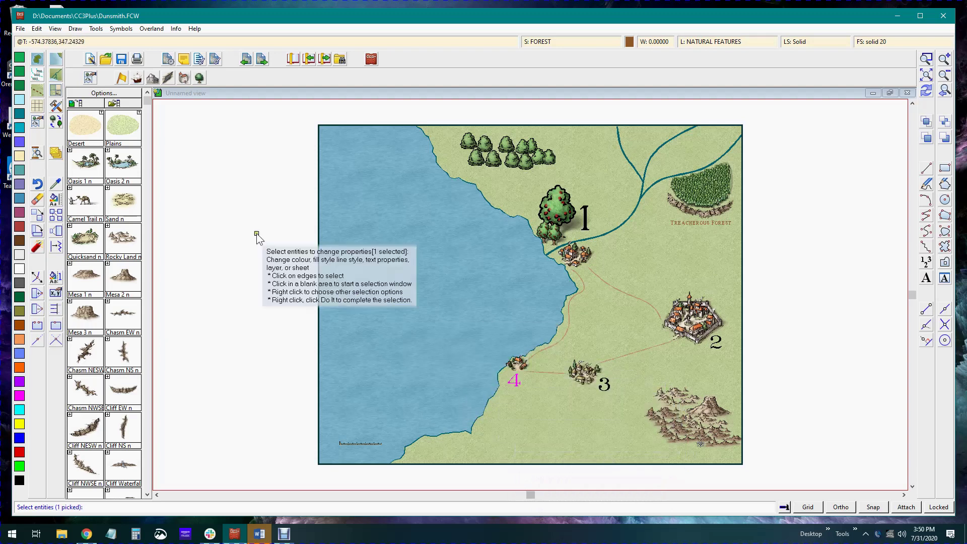
pyautogui.click(38, 201)
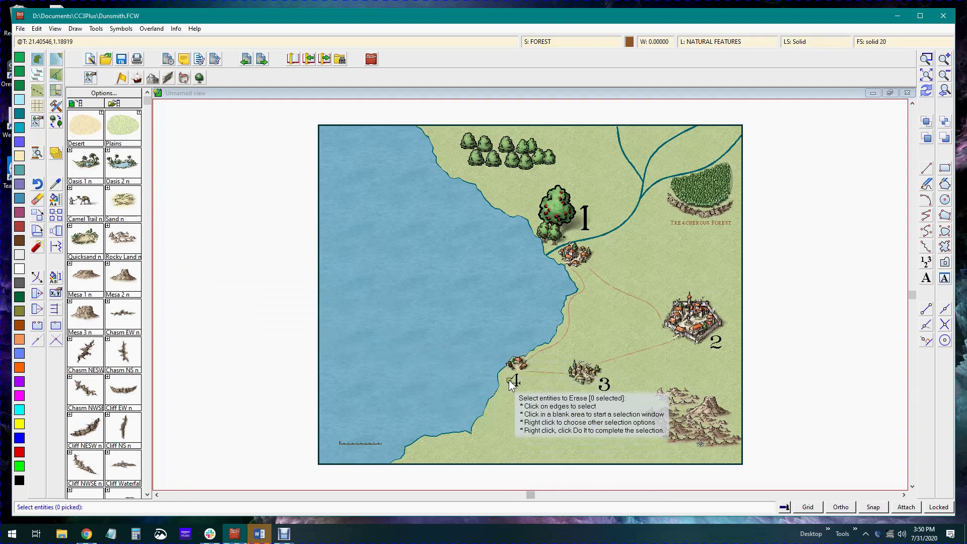
pyautogui.click(516, 382)
pyautogui.click(510, 382)
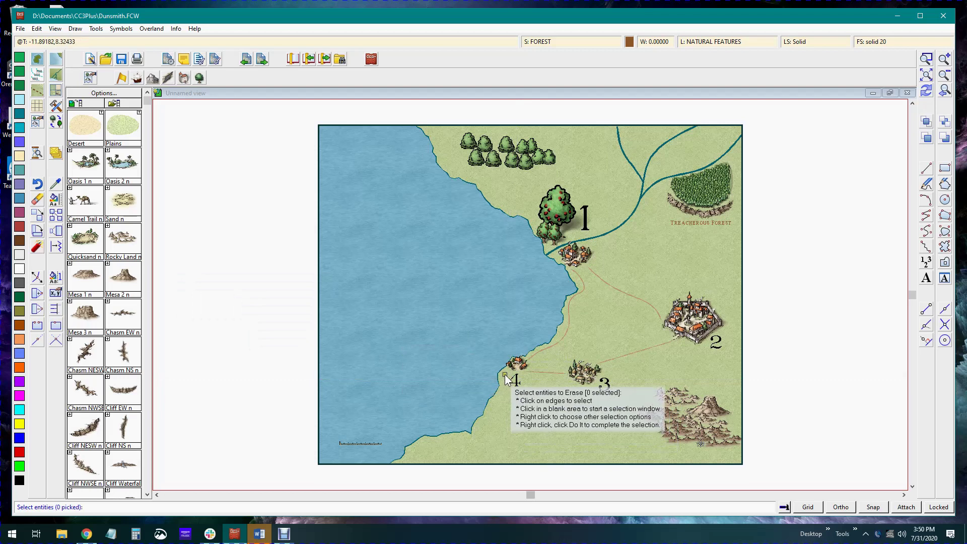
pyautogui.click(501, 378)
pyautogui.click(519, 391)
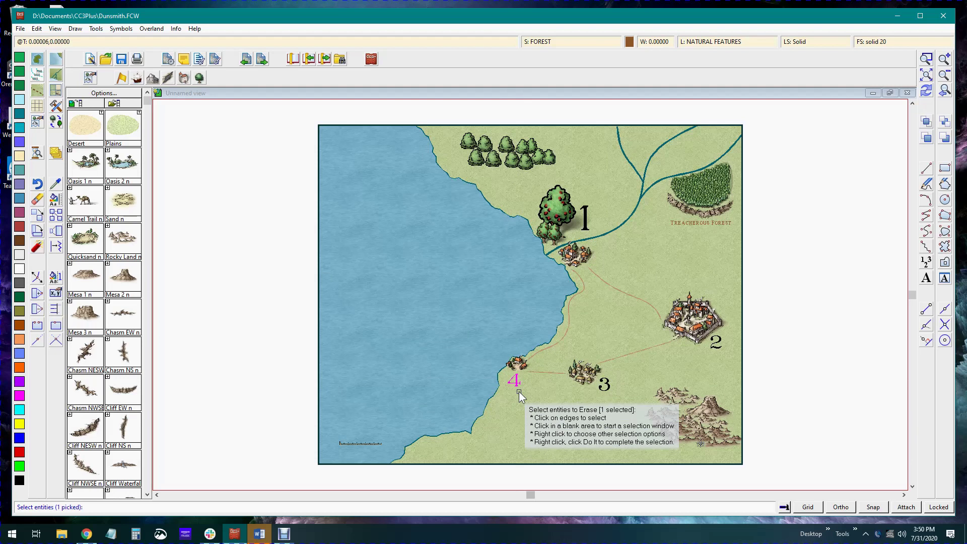
pyautogui.rightClick(519, 392)
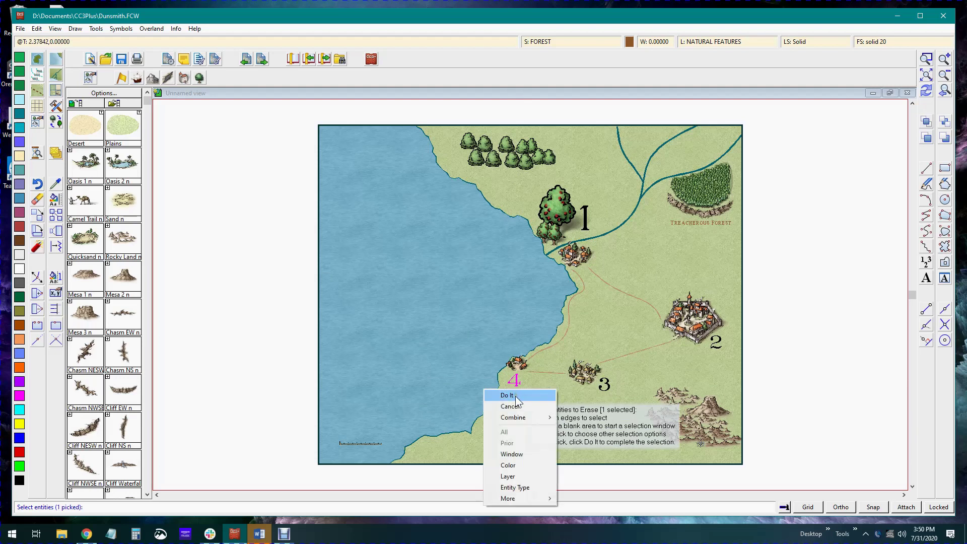
pyautogui.click(515, 396)
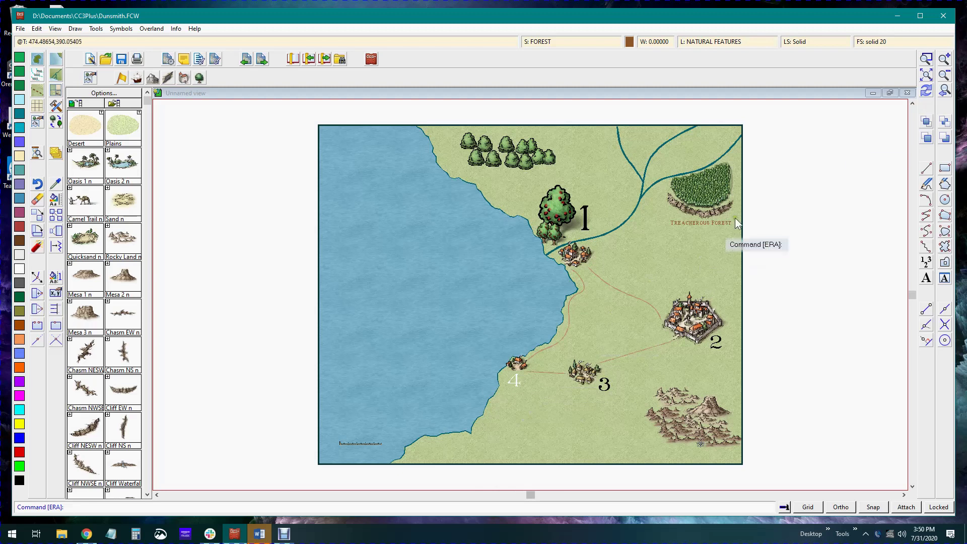
pyautogui.click(925, 91)
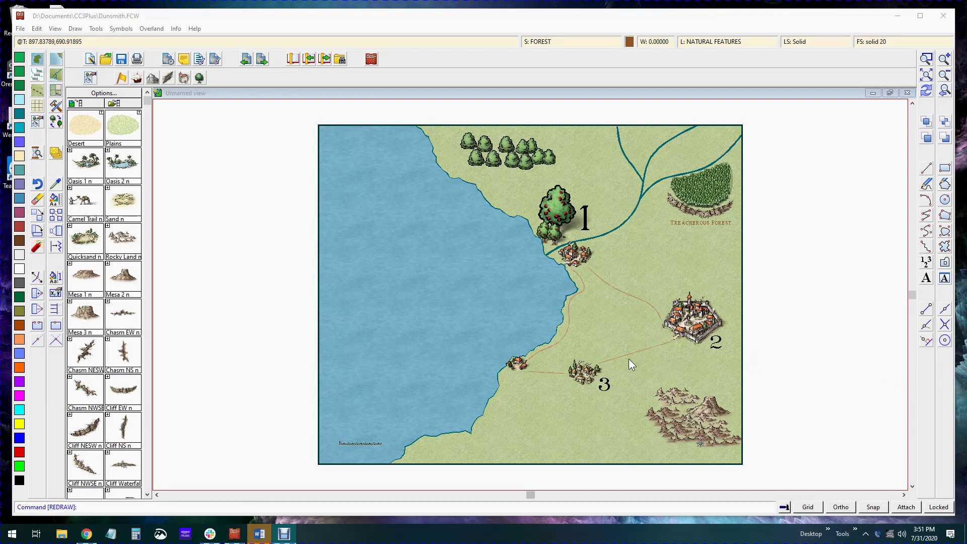
# Step: Place a tilted Anchor n symbol from the coast and sea symbols in the western part of the sea
pyautogui.click(136, 78)
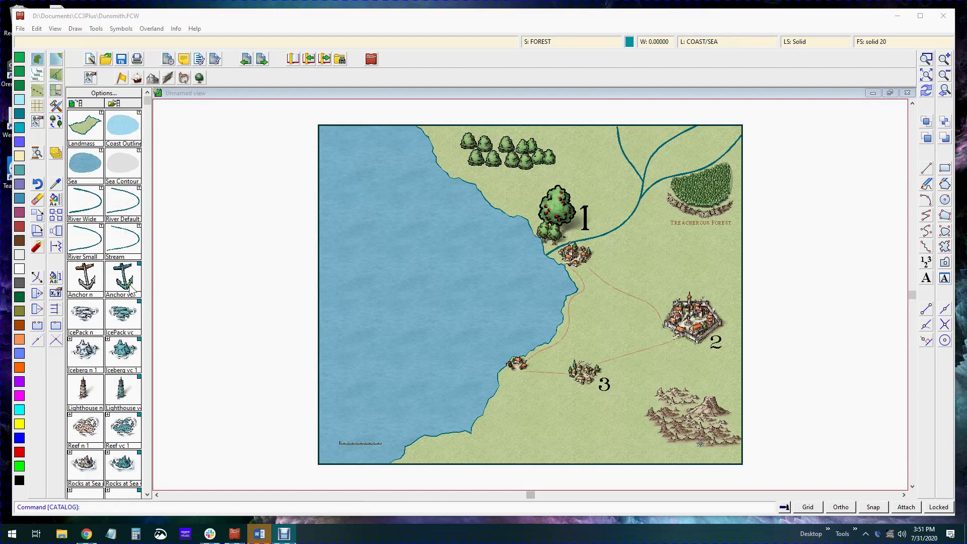
pyautogui.click(94, 285)
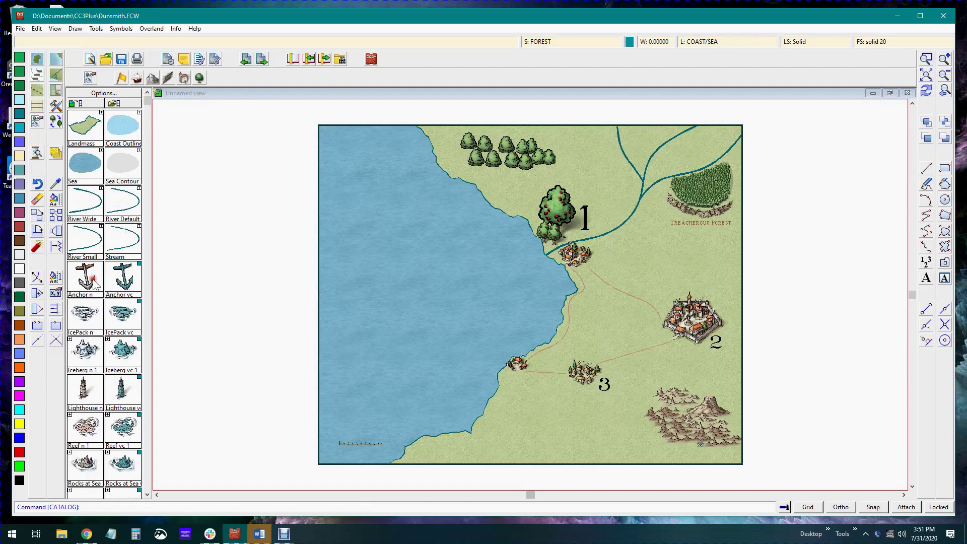
pyautogui.click(86, 281)
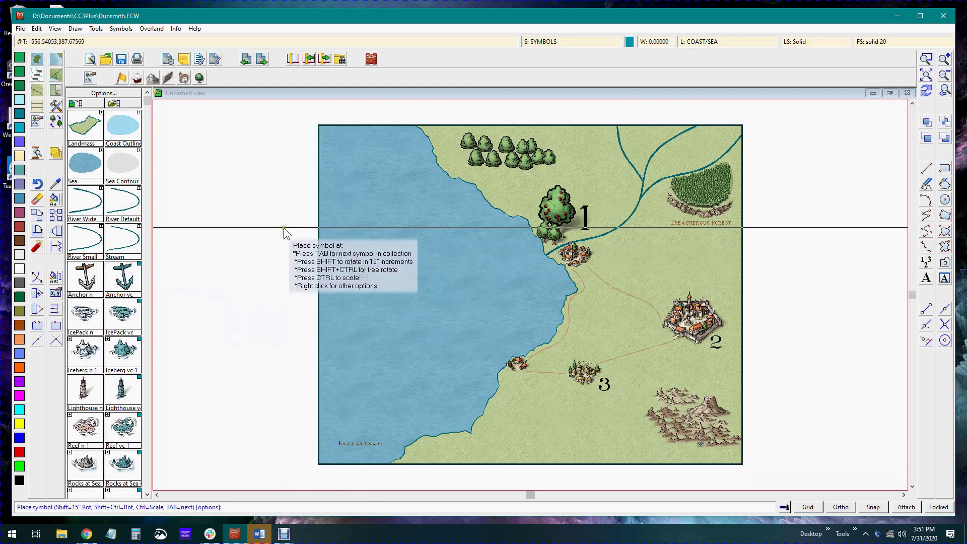
pyautogui.click(361, 271)
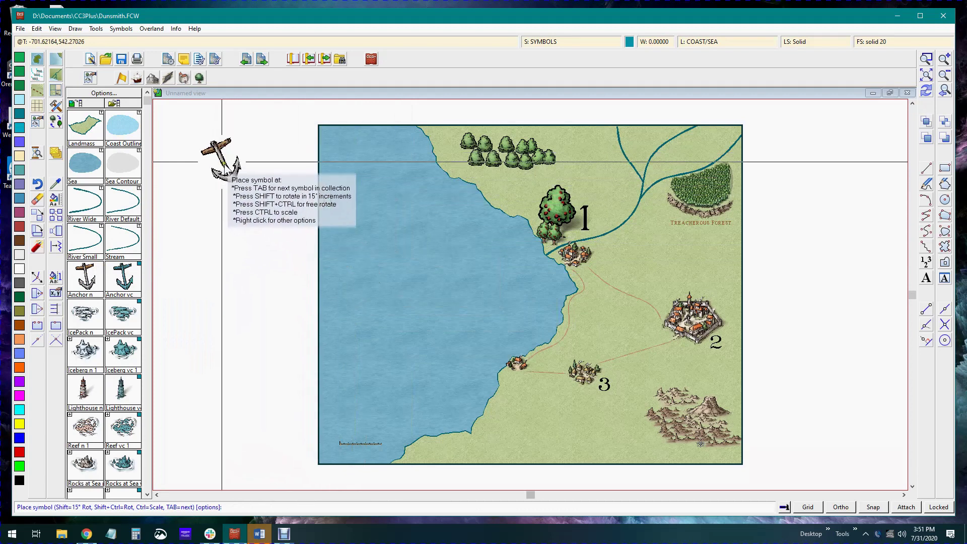
pyautogui.click(355, 289)
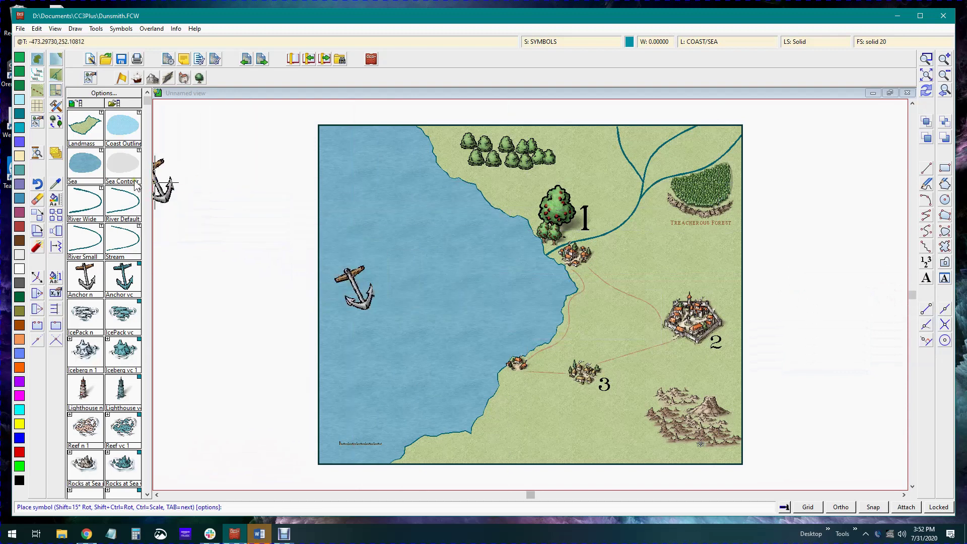
# Step: Draw a small oval lake with the Sea tool on the land south of settlement 3
pyautogui.click(84, 163)
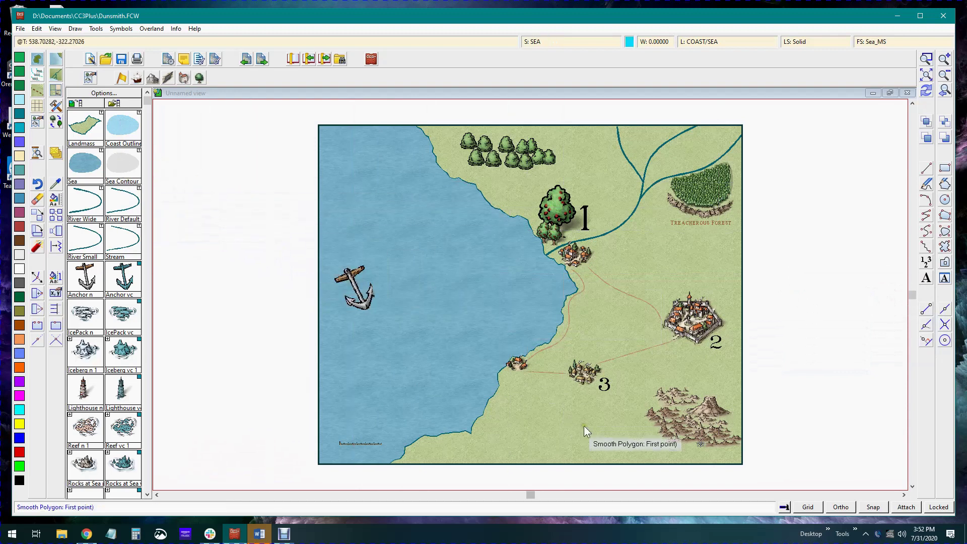
pyautogui.click(528, 432)
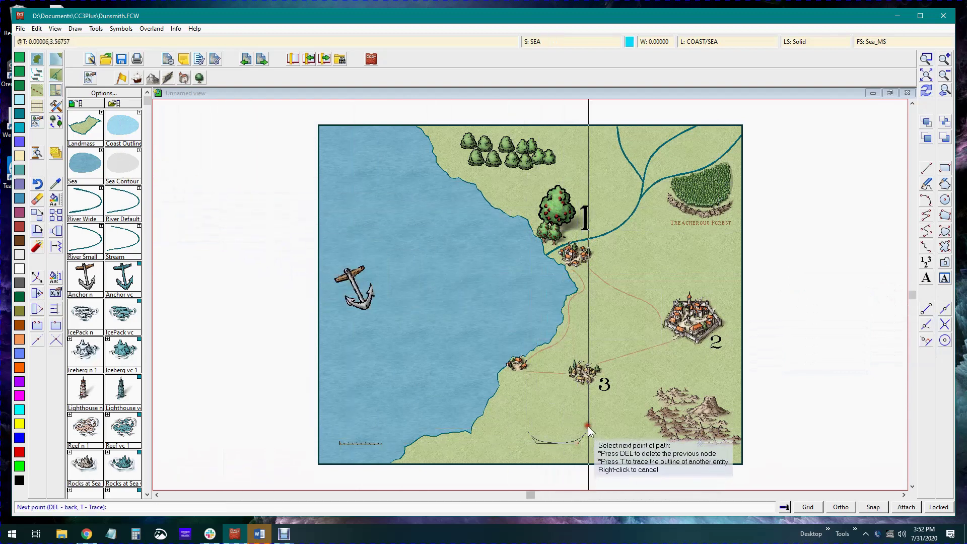
pyautogui.click(529, 422)
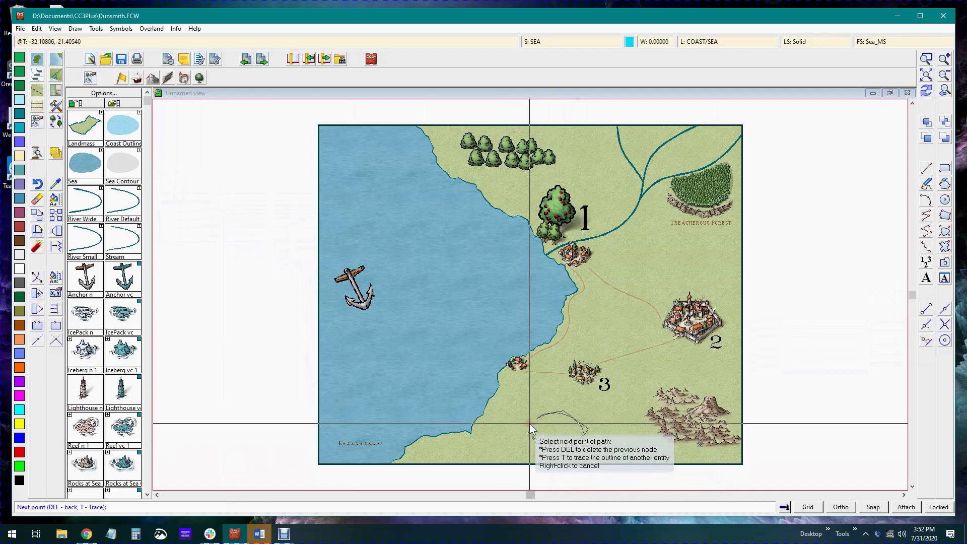
pyautogui.rightClick(493, 426)
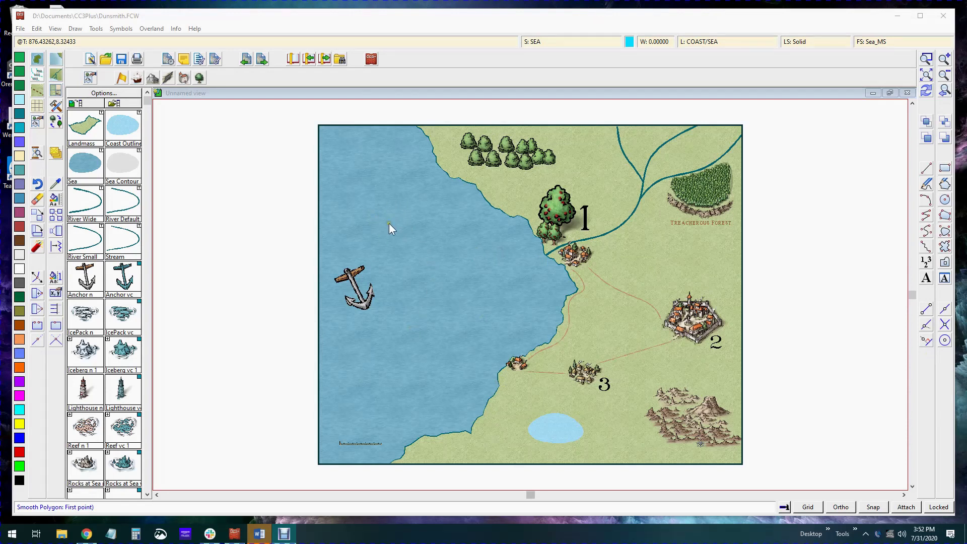
# Step: Draw a small rounded island with the Landmass tool in the sea north of the anchor, using the Stone bitmap fill style
pyautogui.click(248, 189)
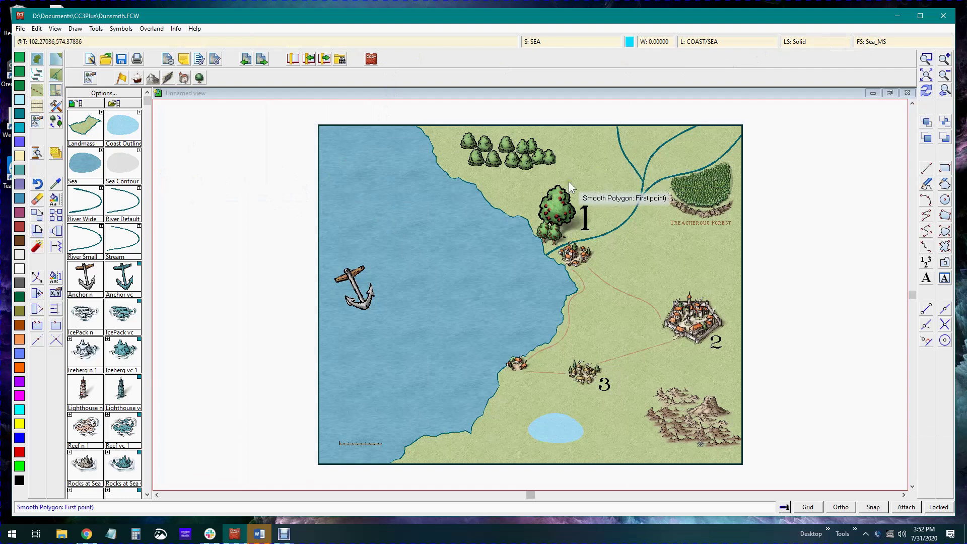
pyautogui.click(87, 129)
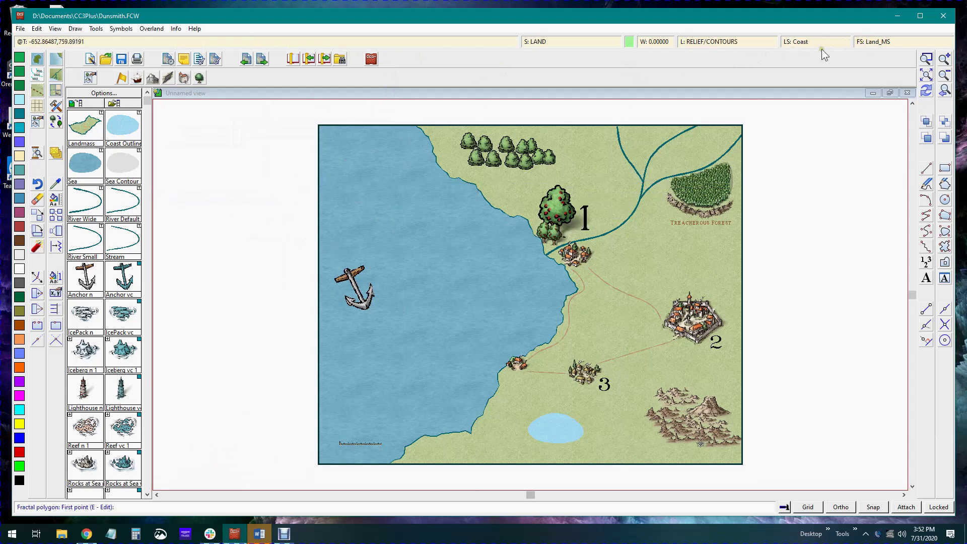
pyautogui.click(878, 44)
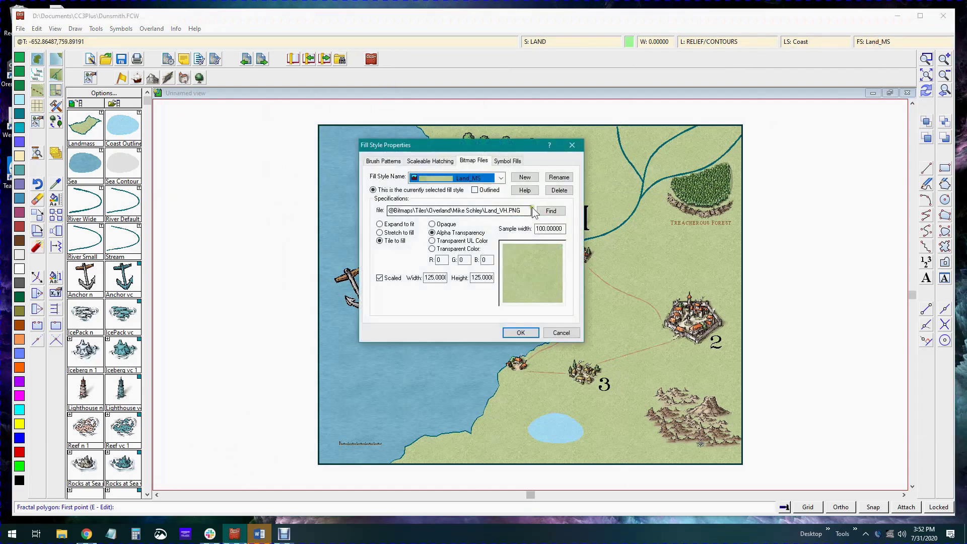
pyautogui.click(501, 179)
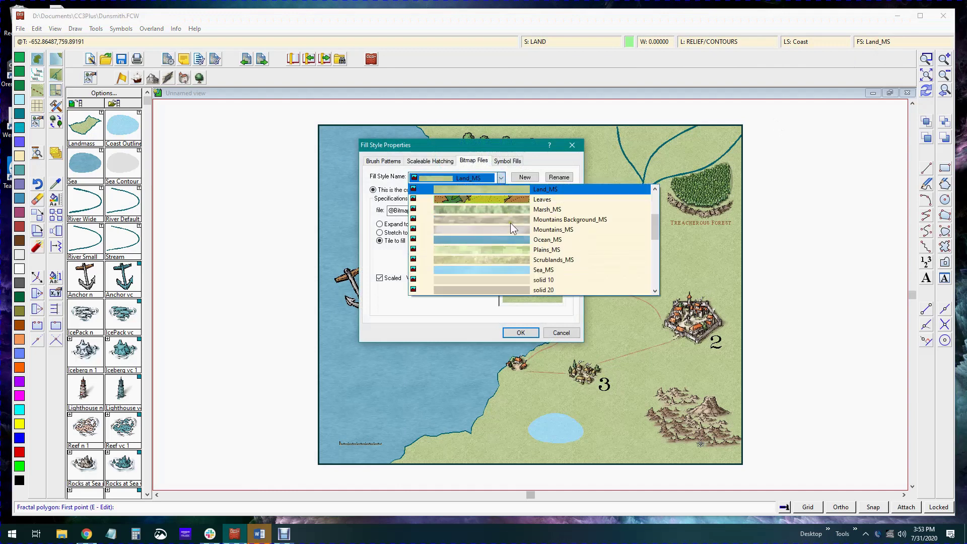
pyautogui.scroll(-4, 512, 255)
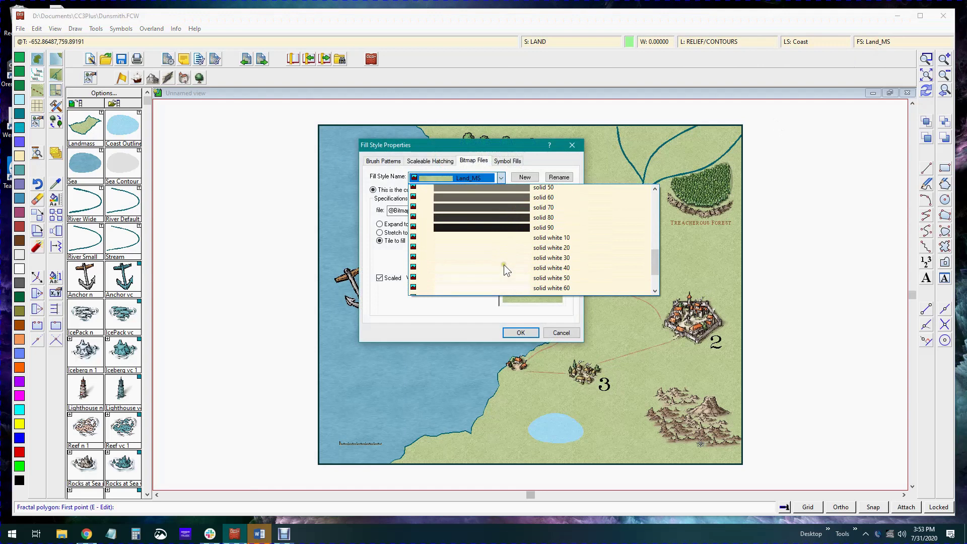
pyautogui.scroll(-1, 504, 264)
pyautogui.click(502, 261)
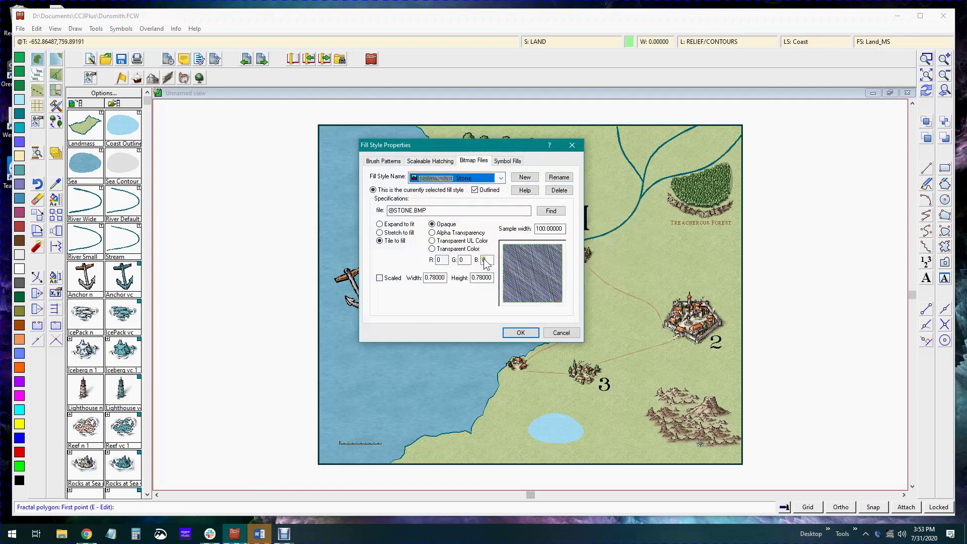
pyautogui.click(523, 332)
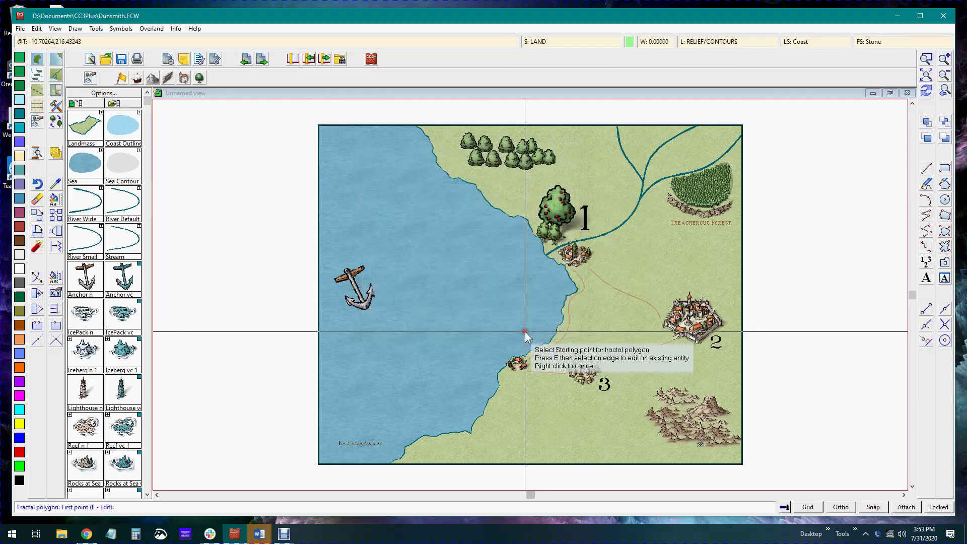
pyautogui.click(358, 201)
pyautogui.click(373, 232)
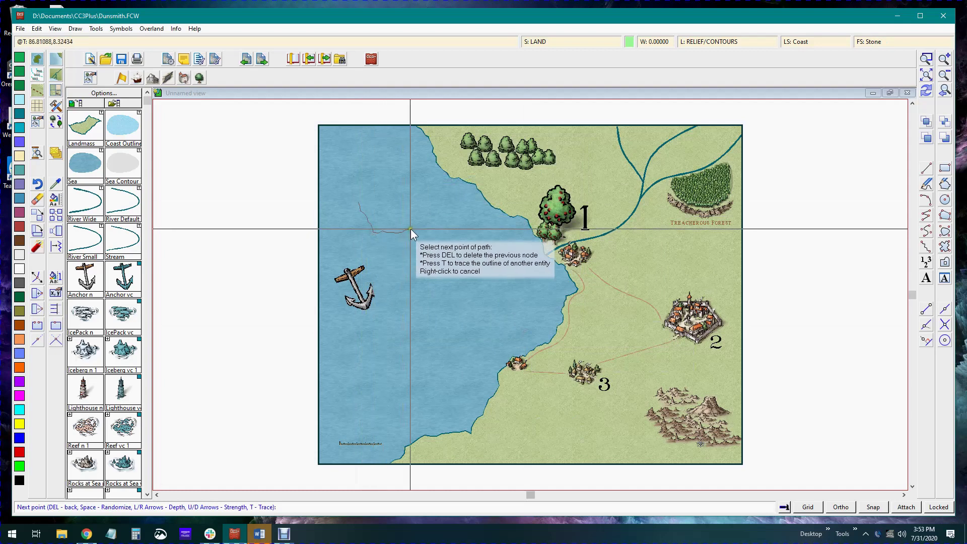
pyautogui.rightClick(381, 183)
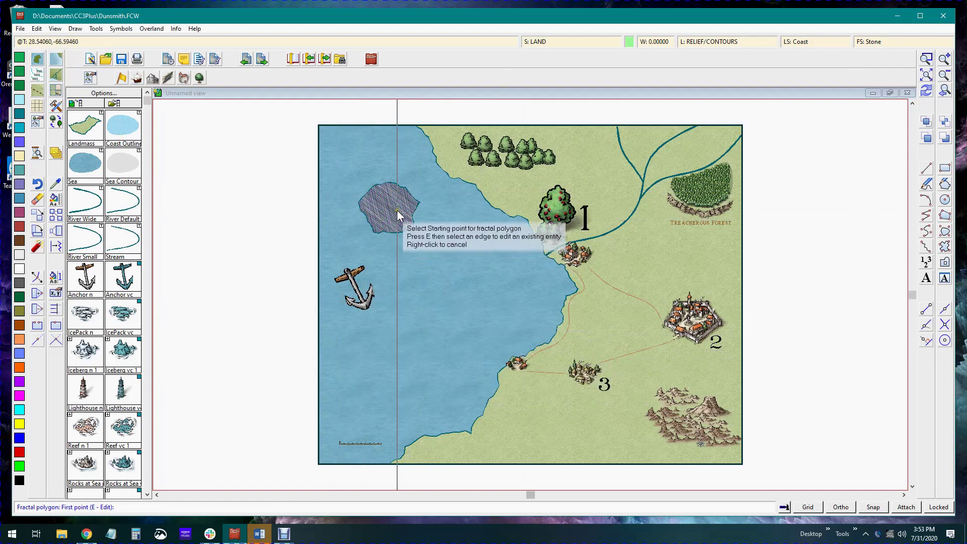
# Step: Change the fill style of the island north of the anchor to Land_MS
pyautogui.click(56, 200)
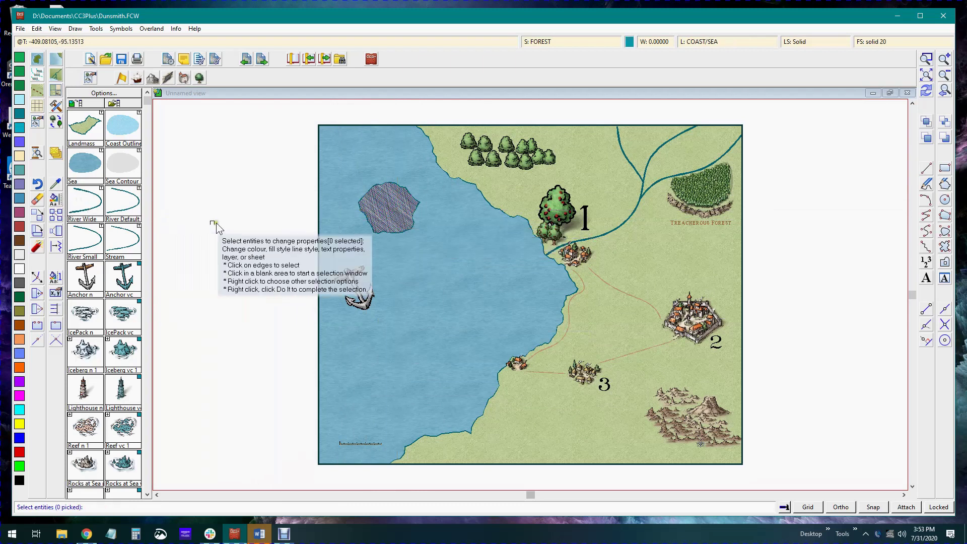
pyautogui.click(392, 184)
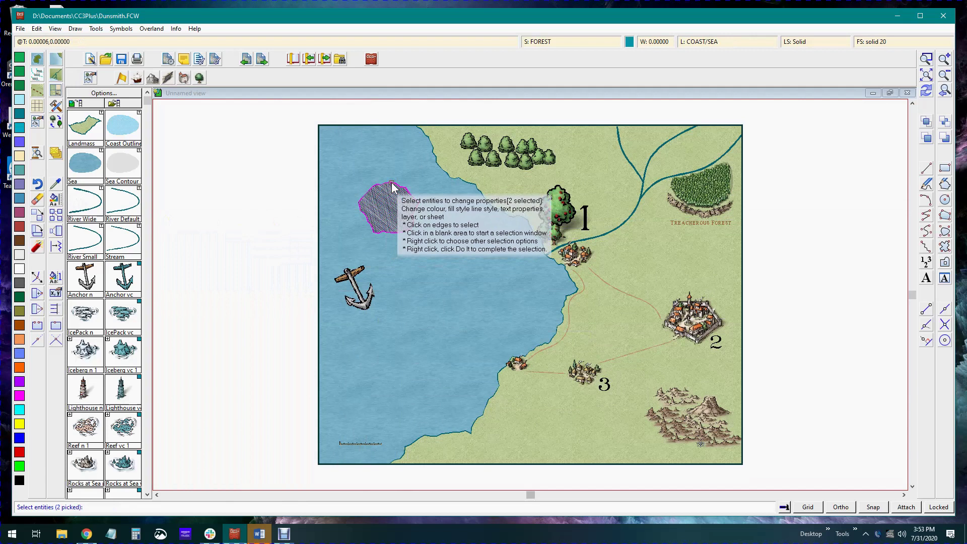
pyautogui.rightClick(394, 203)
pyautogui.click(393, 203)
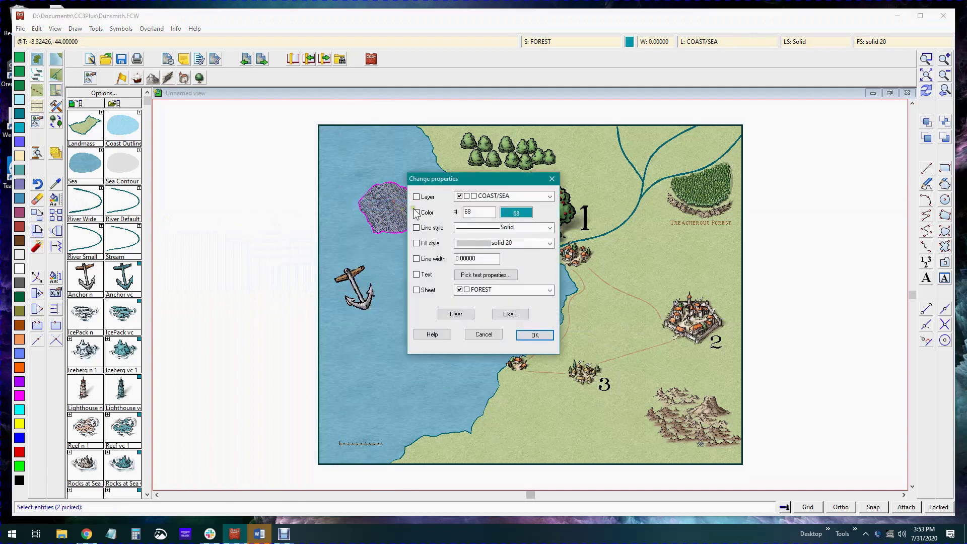
pyautogui.click(417, 244)
pyautogui.click(551, 243)
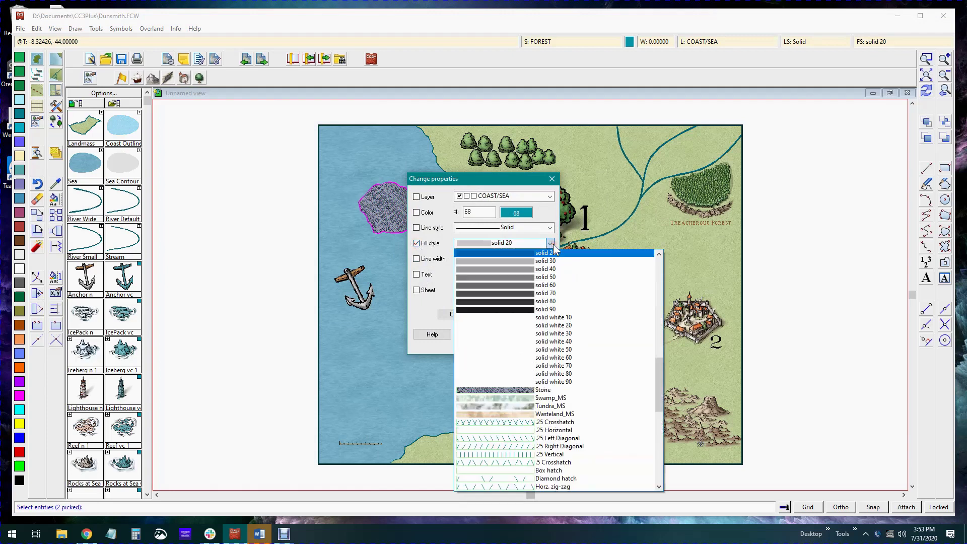
pyautogui.moveTo(660, 385); pyautogui.dragTo(657, 354)
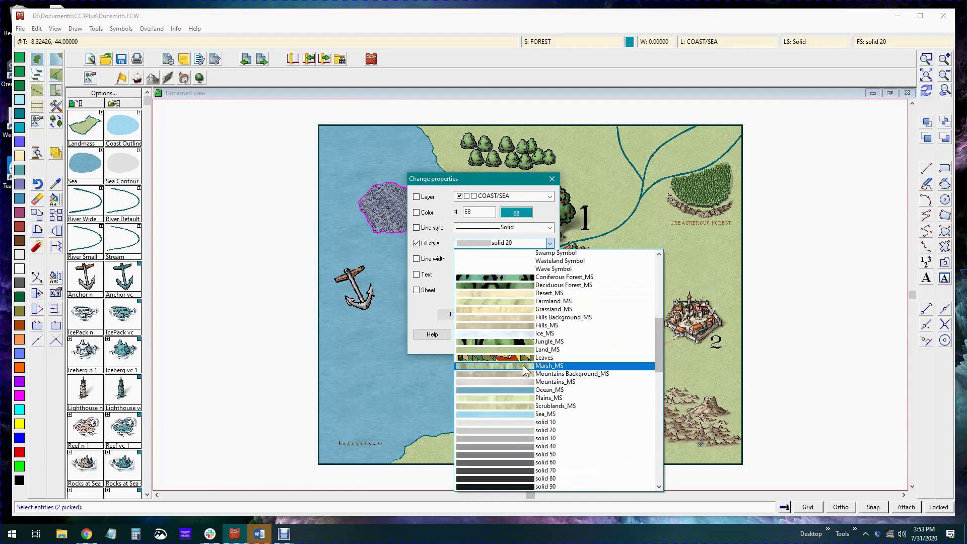
pyautogui.click(522, 349)
pyautogui.click(531, 334)
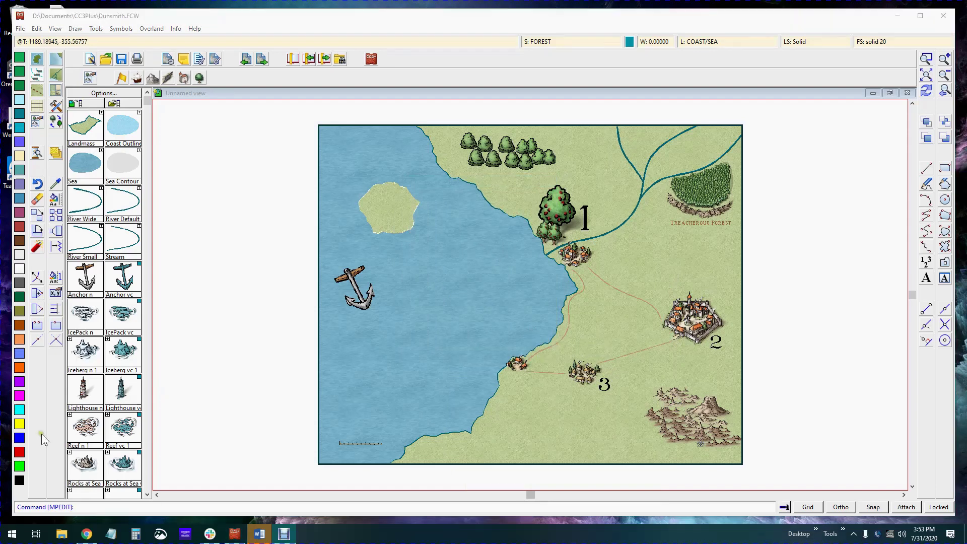
# Step: Place an upright Lighthouse symbol in dark grey on the small island, using the variable-colour version
pyautogui.click(20, 285)
pyautogui.click(119, 392)
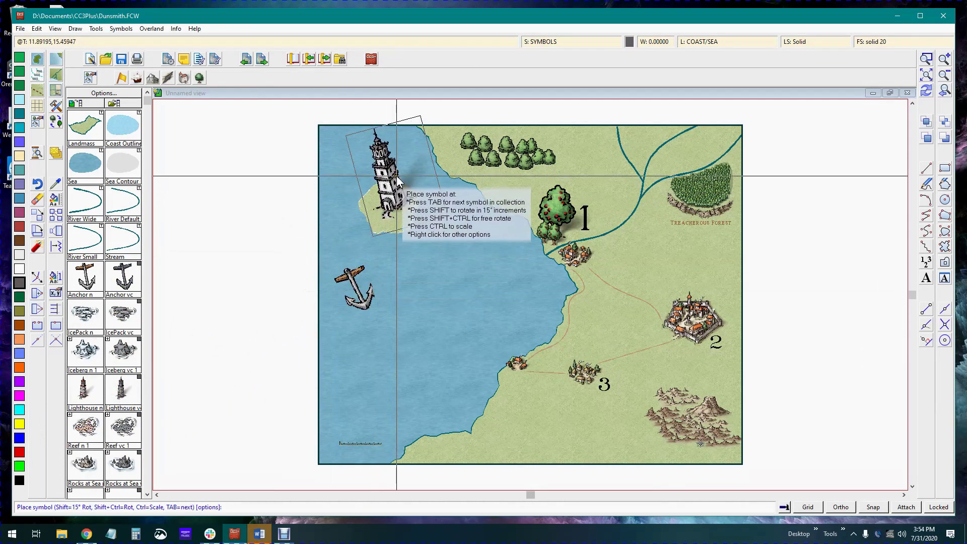
pyautogui.press('shift')
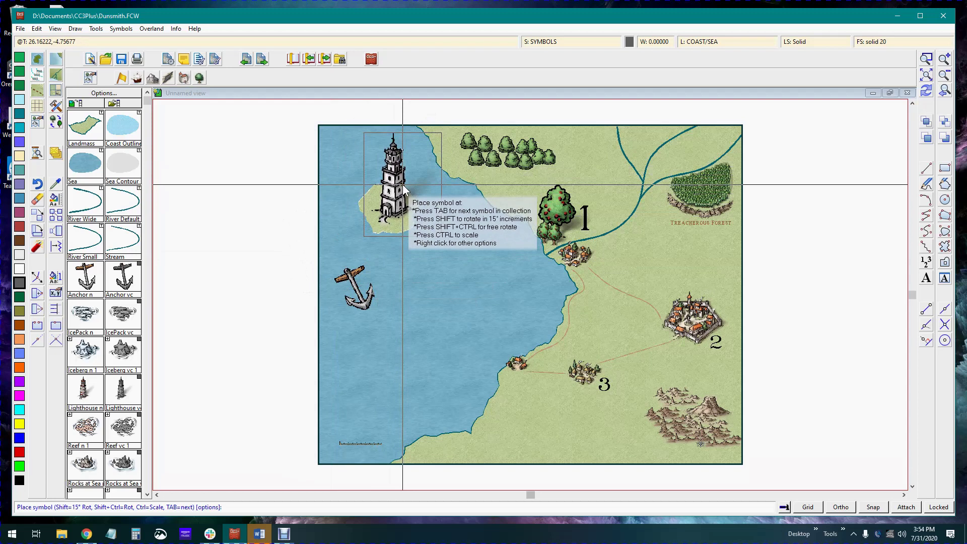
pyautogui.click(401, 180)
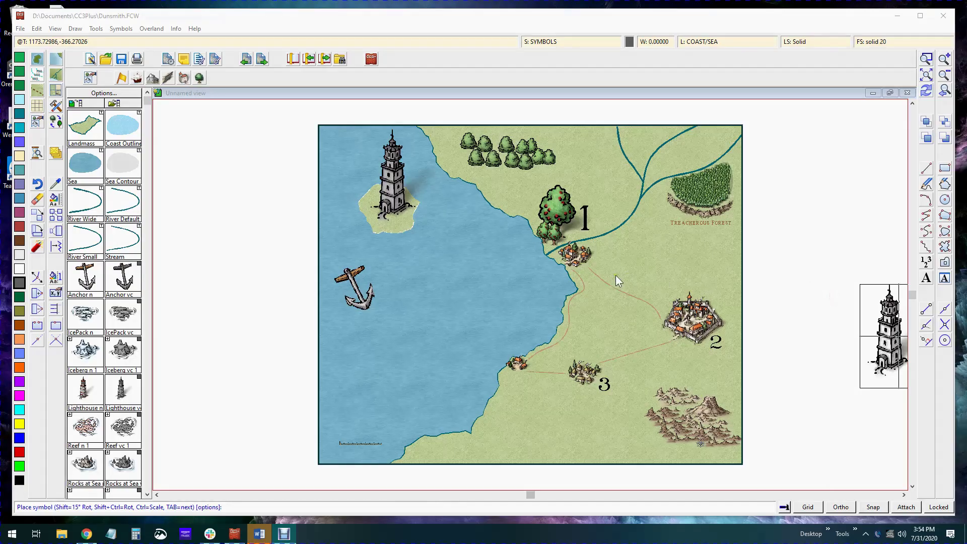
# Step: Examine the effects assigned to the COASTLINE and FOREST sheets, discarding any sheet changes
pyautogui.click(498, 20)
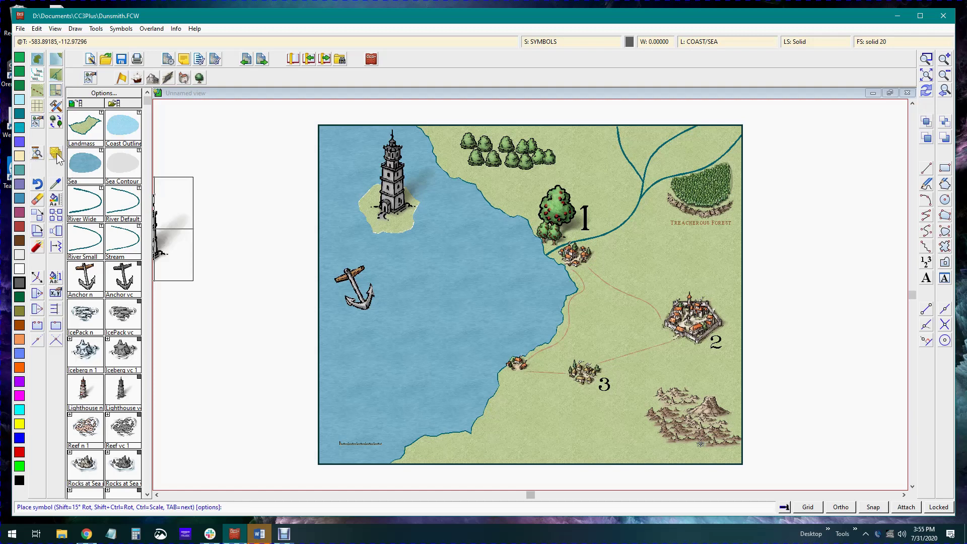
pyautogui.click(56, 152)
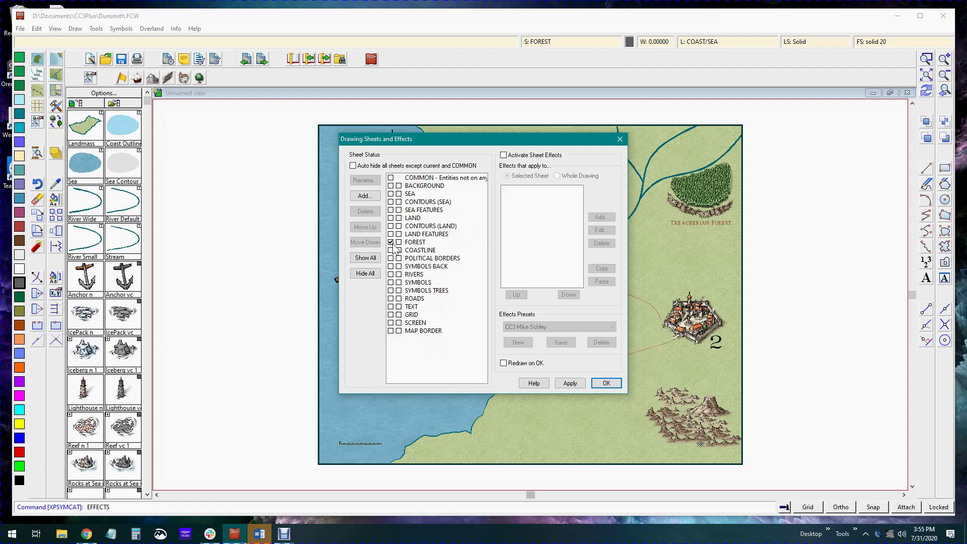
pyautogui.click(425, 250)
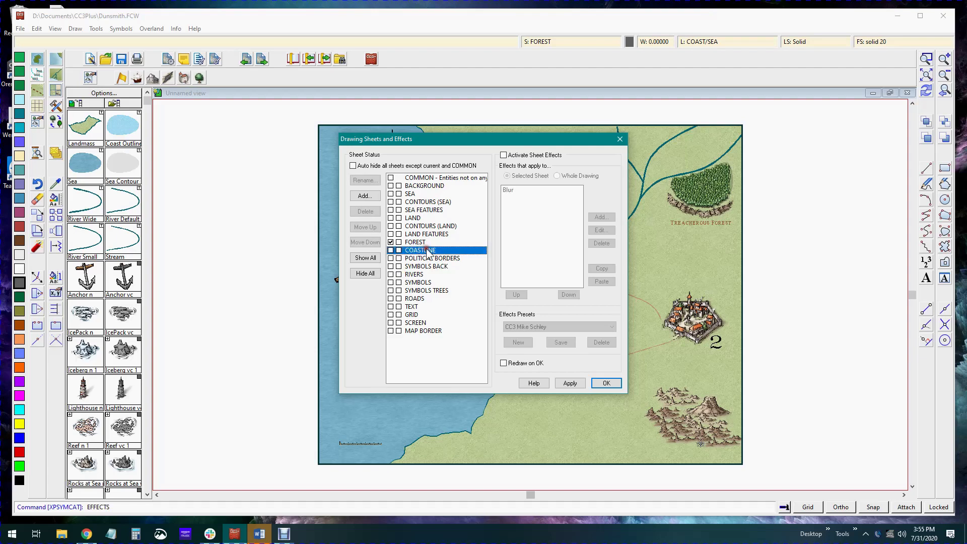
pyautogui.click(391, 250)
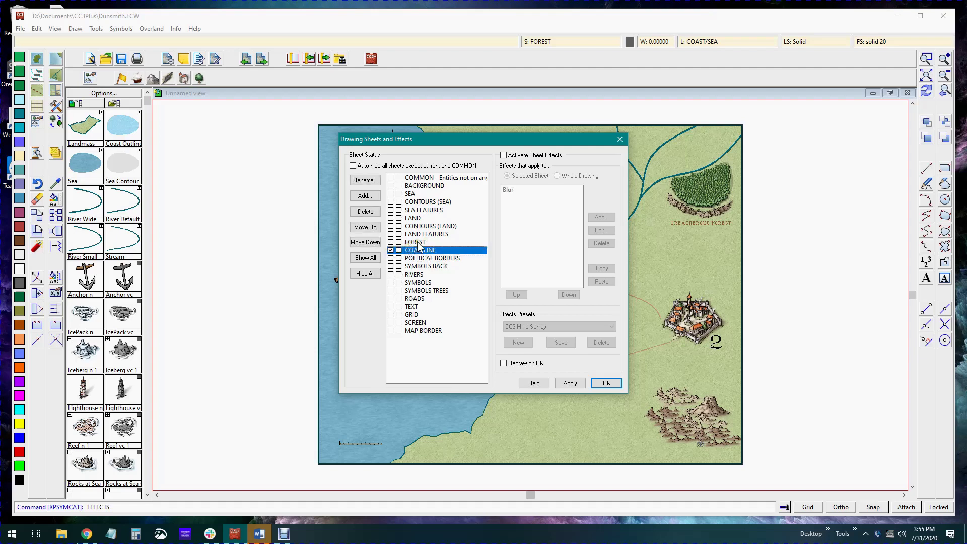
pyautogui.click(391, 242)
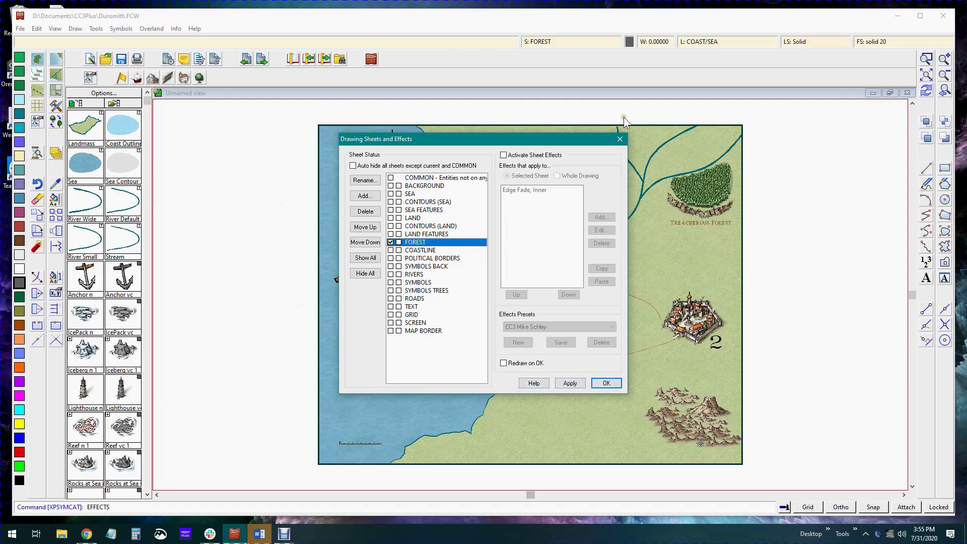
pyautogui.click(620, 140)
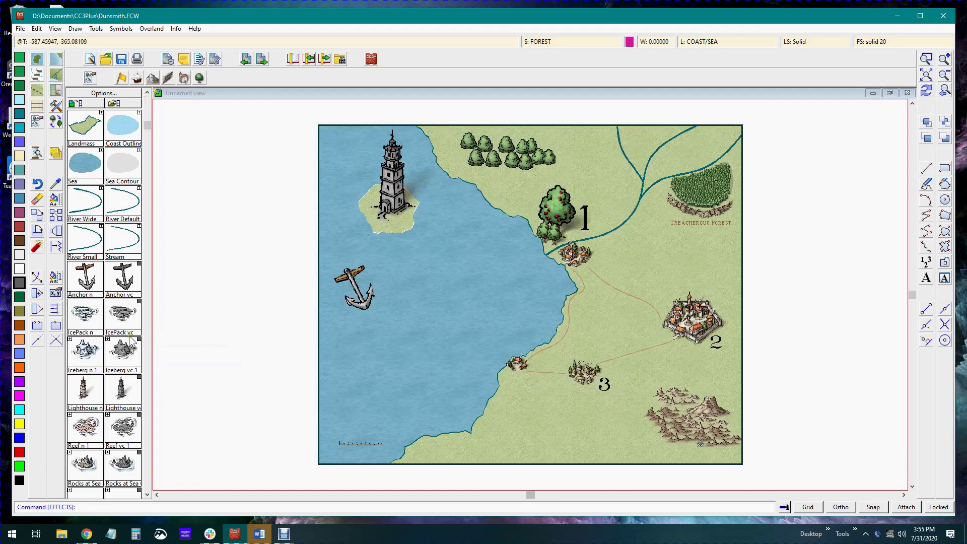
# Step: Place a scaled-down SeaMonster symbol in the sea between the lighthouse island and the anchor
pyautogui.scroll(-2, 130, 340)
pyautogui.scroll(-1, 131, 342)
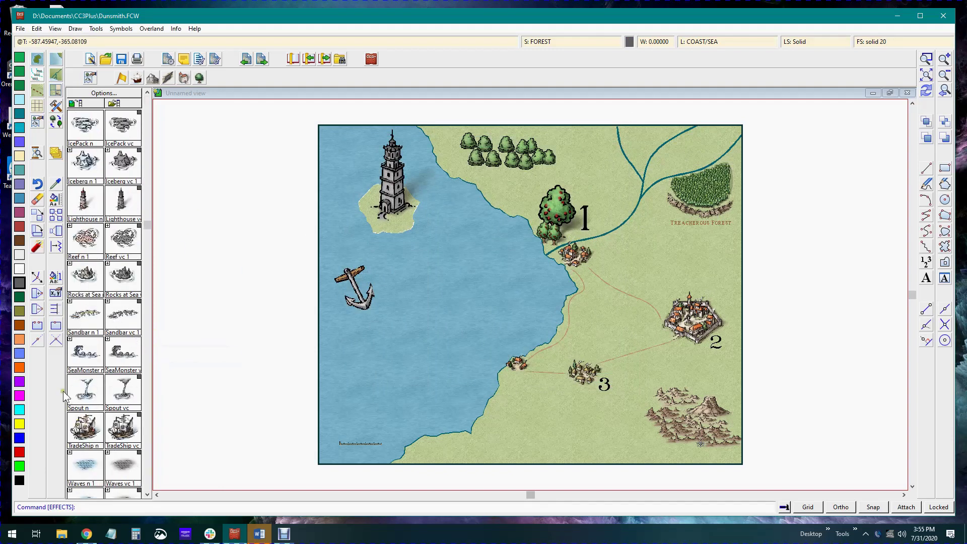
pyautogui.click(88, 355)
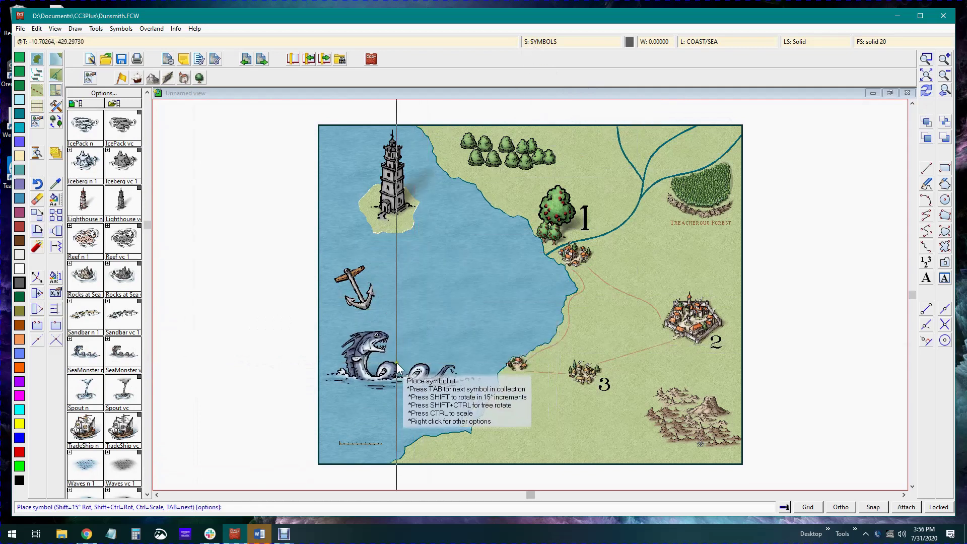
pyautogui.press('ctrl')
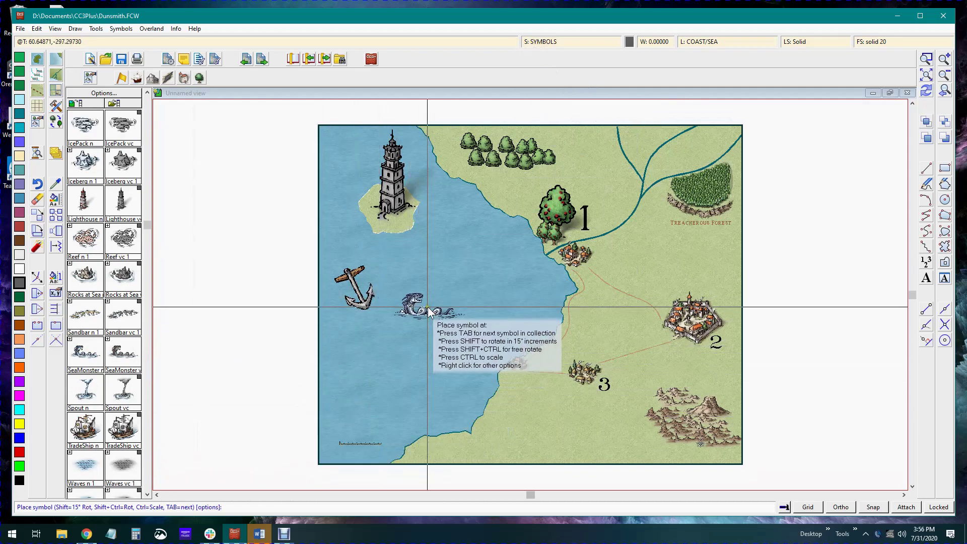
pyautogui.click(369, 239)
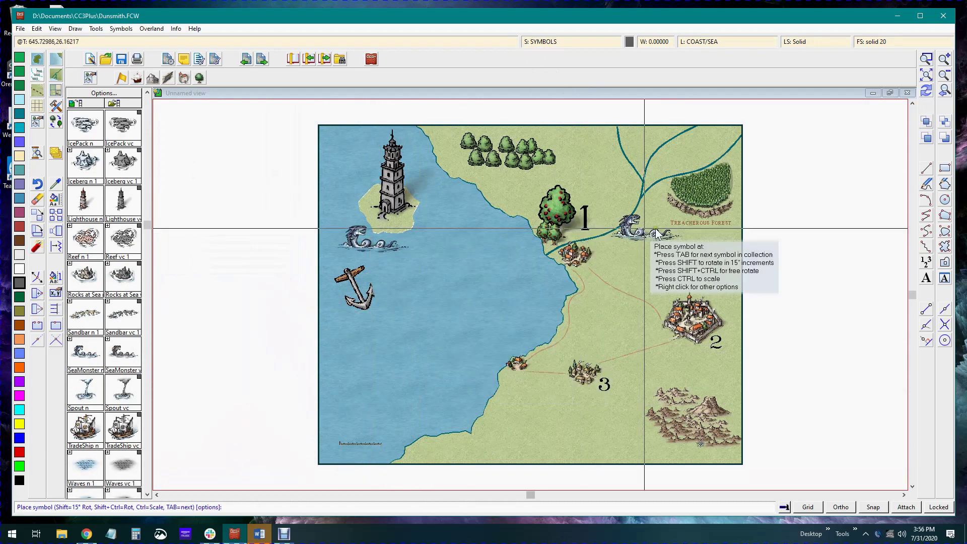
# Step: Make ROADS the active drawing sheet and postpone saving the map
pyautogui.click(925, 247)
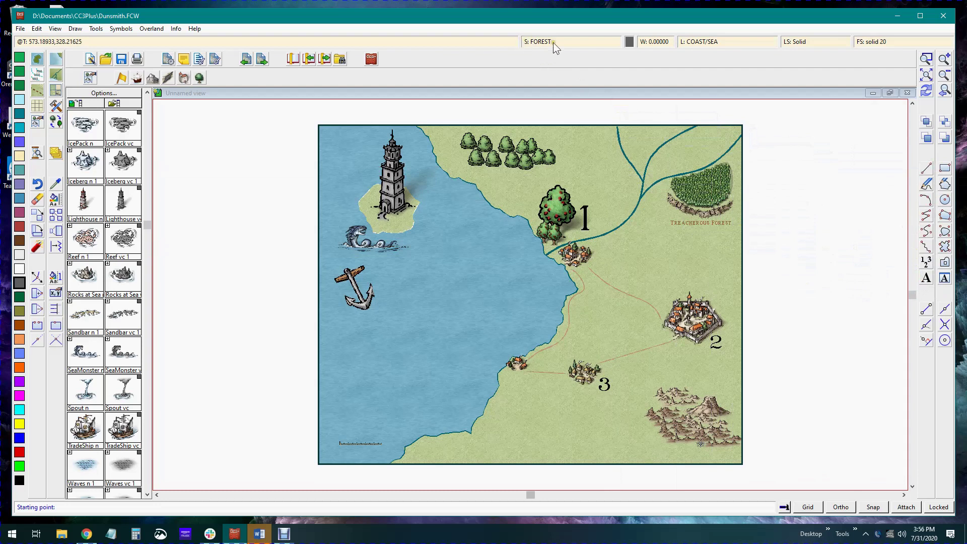
pyautogui.click(56, 153)
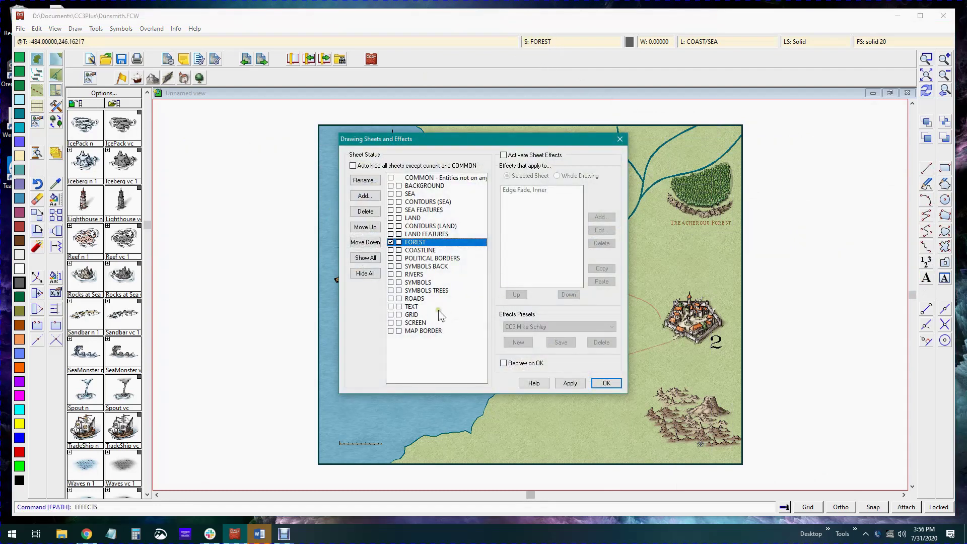
pyautogui.click(391, 299)
pyautogui.click(606, 383)
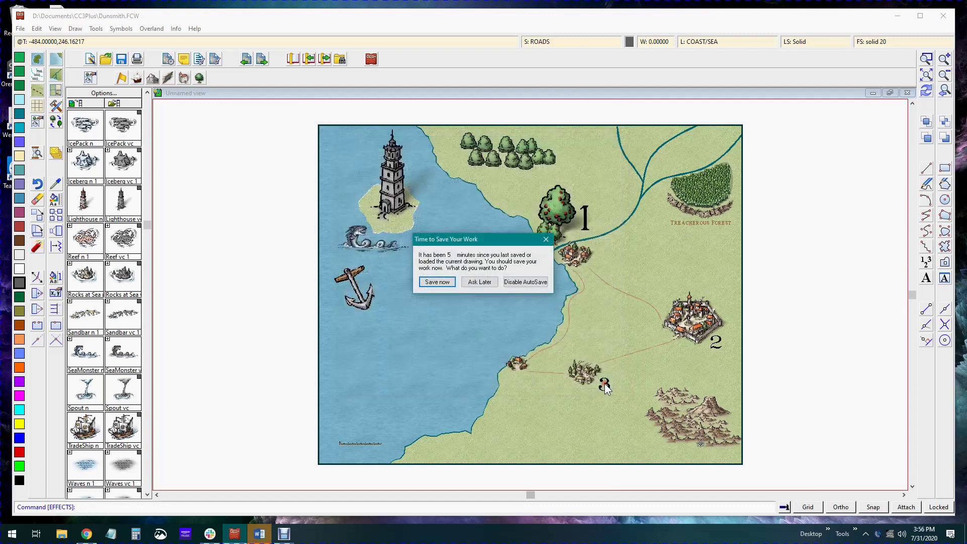
pyautogui.click(480, 282)
# Step: Draw a fractal path on the land north of settlement 2, running west towards the road from settlement 1
pyautogui.click(925, 246)
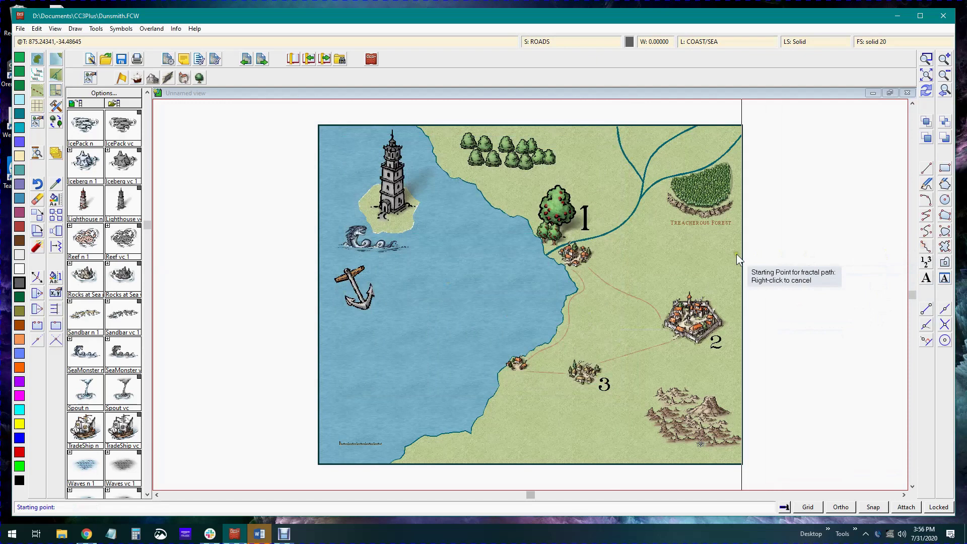
pyautogui.click(716, 258)
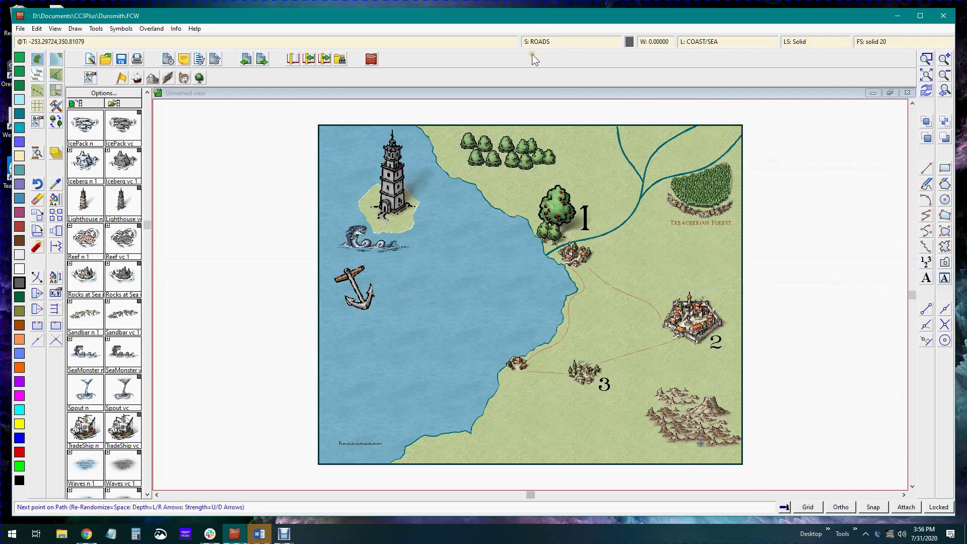
pyautogui.click(615, 268)
pyautogui.rightClick(614, 268)
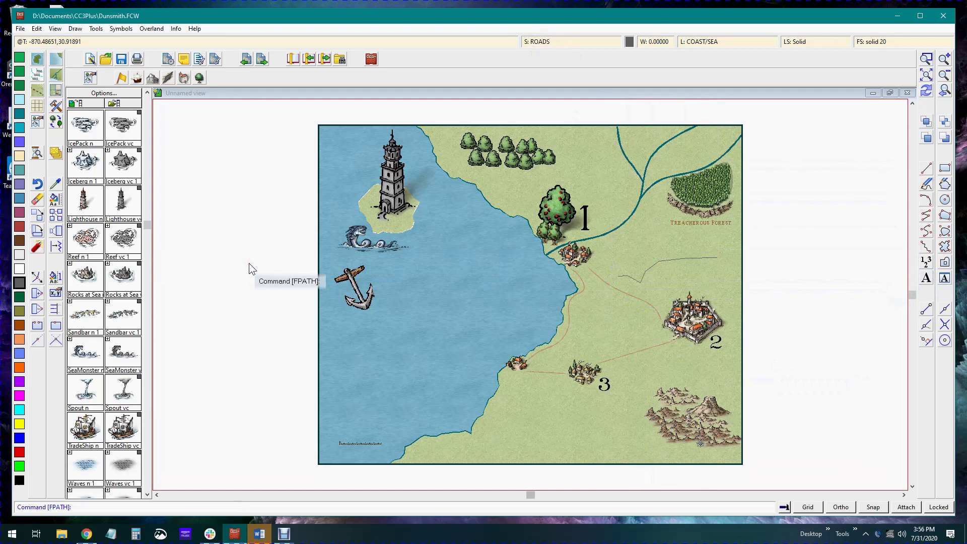
# Step: Make SYMBOLS TREES the active drawing sheet, hide the ROADS sheet, and show it again
pyautogui.click(55, 153)
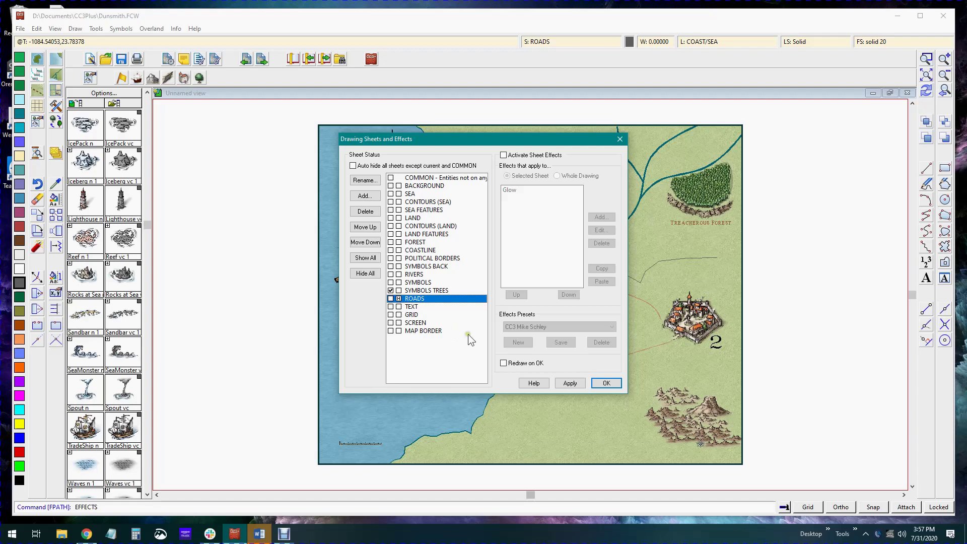
pyautogui.click(606, 383)
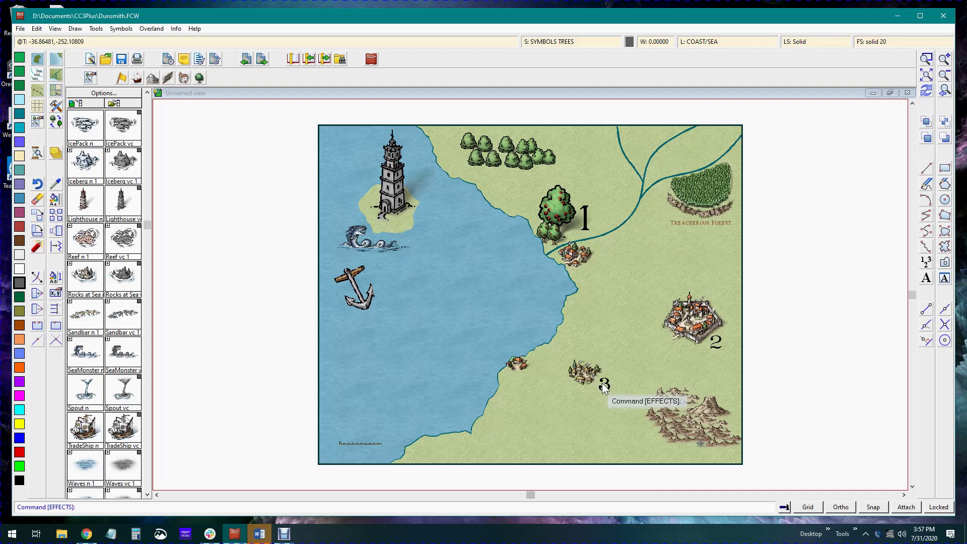
pyautogui.click(56, 152)
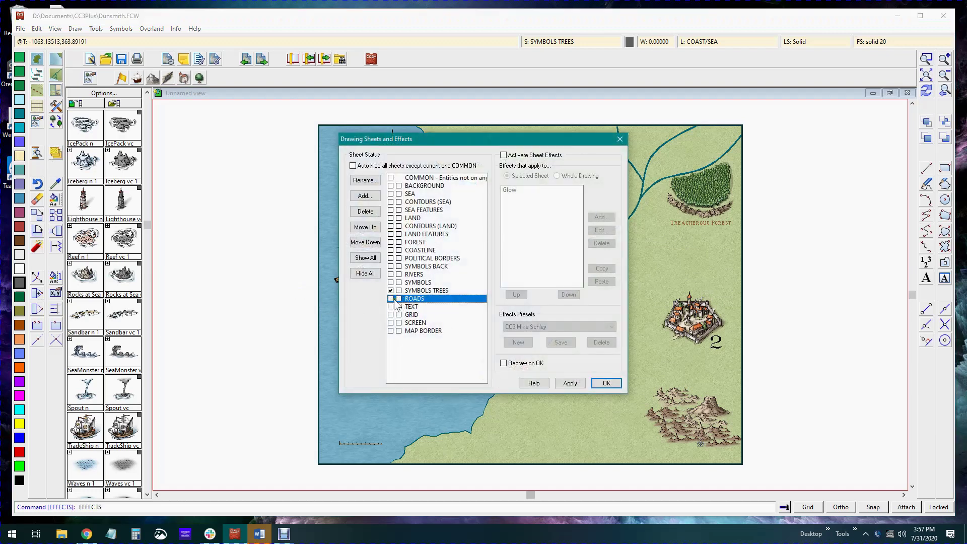
pyautogui.click(608, 384)
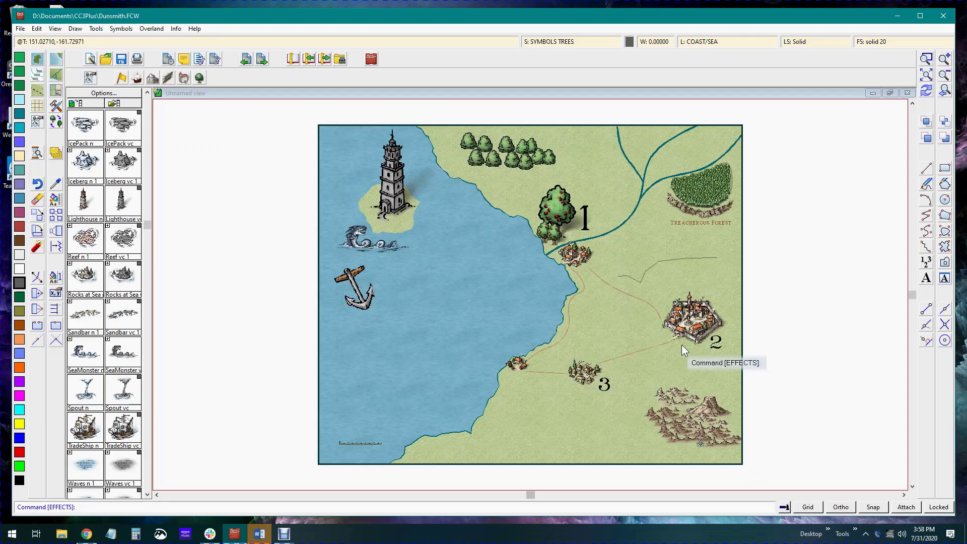
# Step: Examine the order and effects of the sheets from BACKGROUND to MAP BORDER, and inspect the compass rose by the southeastern mountains
pyautogui.press('Return')
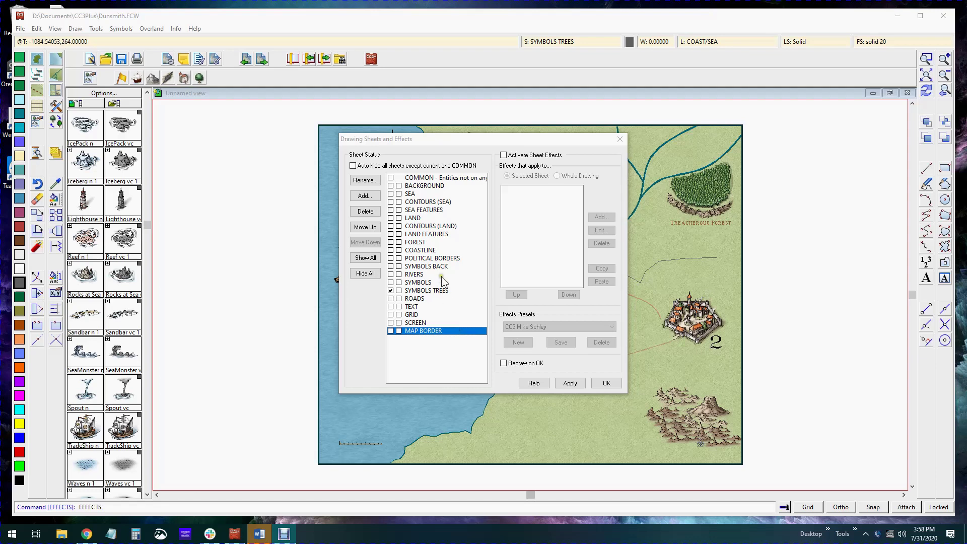
pyautogui.click(433, 189)
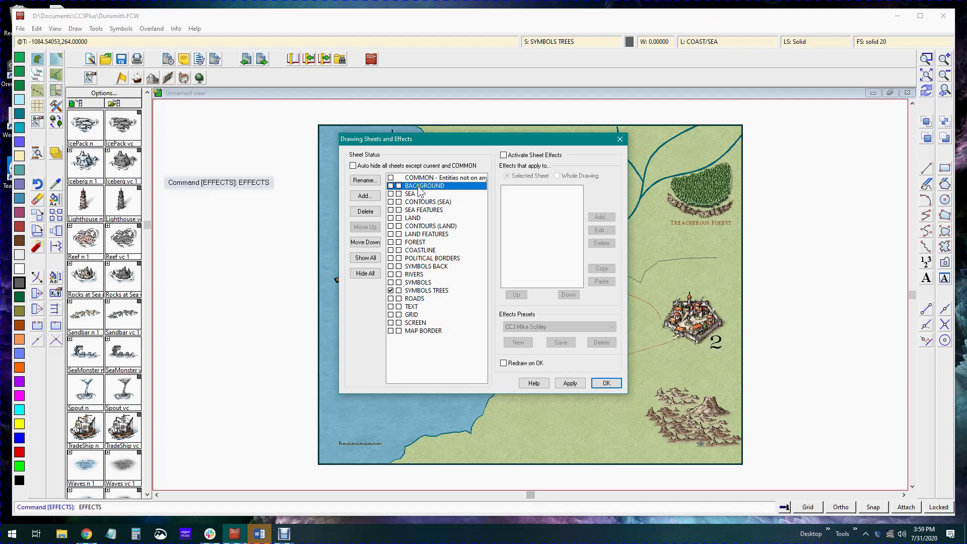
pyautogui.click(420, 193)
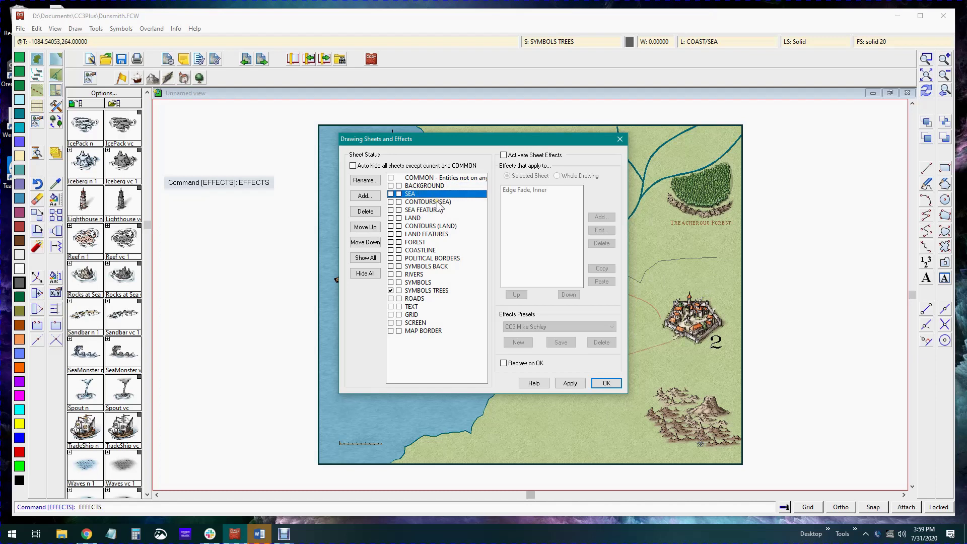
pyautogui.click(437, 202)
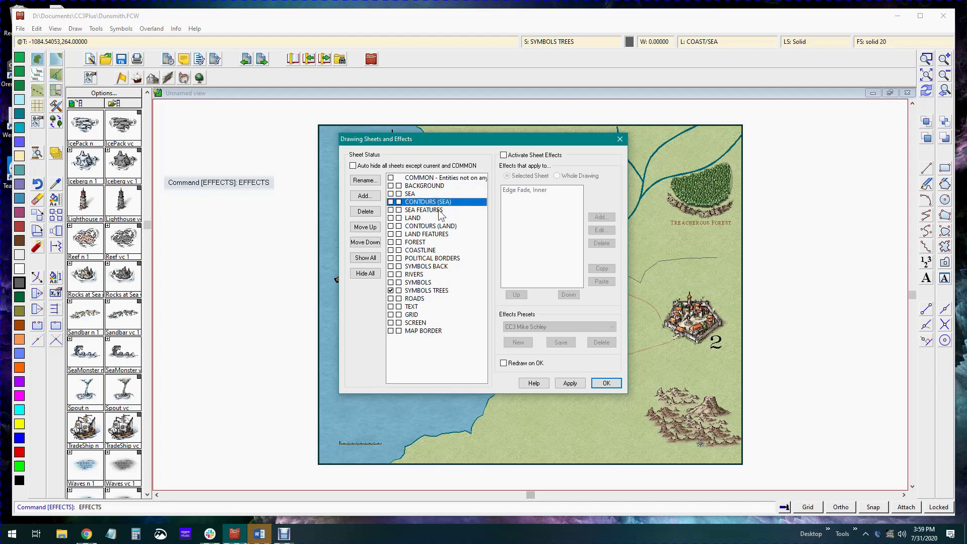
pyautogui.click(439, 211)
pyautogui.click(436, 218)
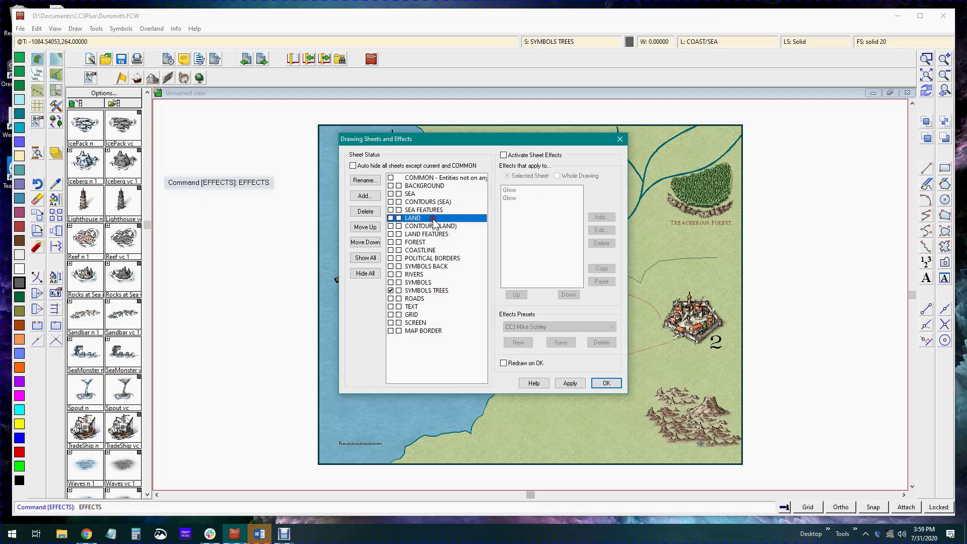
pyautogui.click(433, 330)
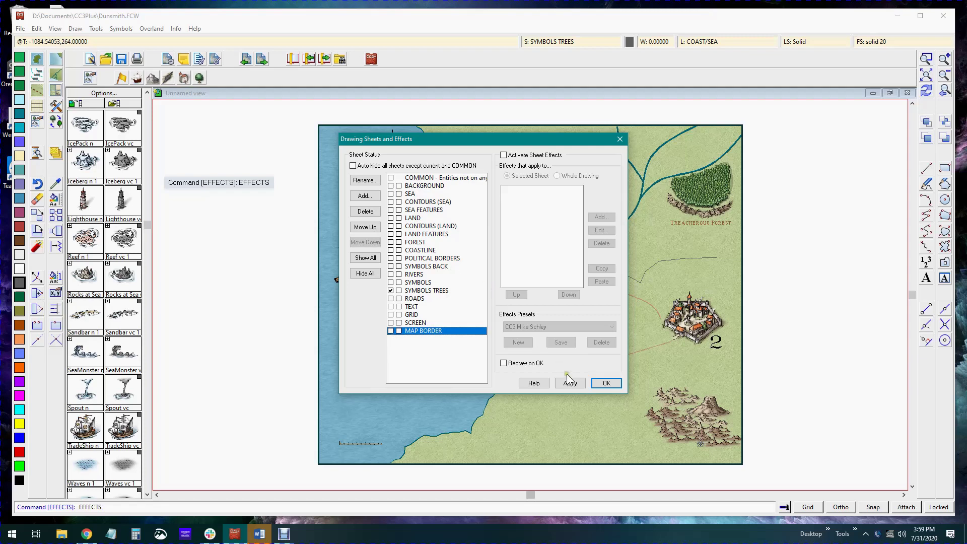
pyautogui.click(606, 383)
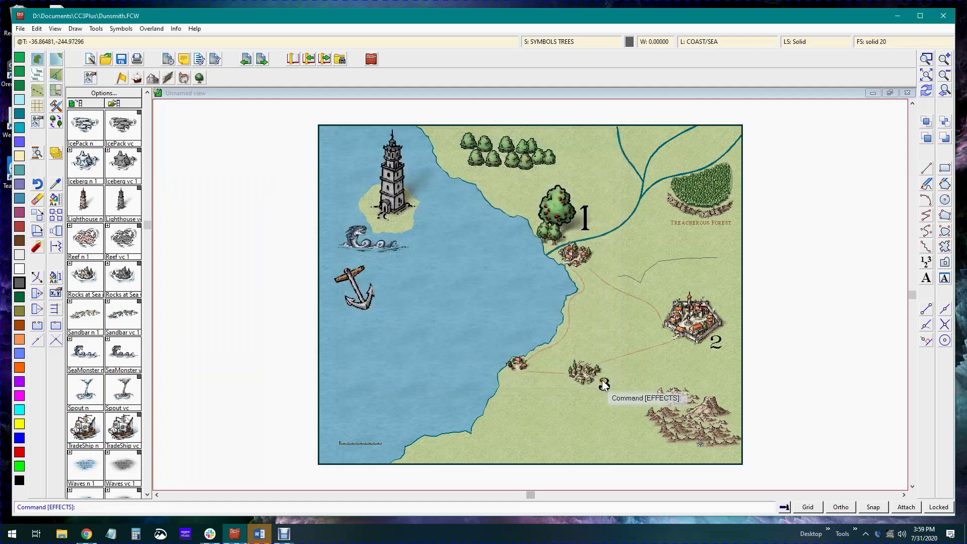
pyautogui.click(925, 59)
pyautogui.click(680, 415)
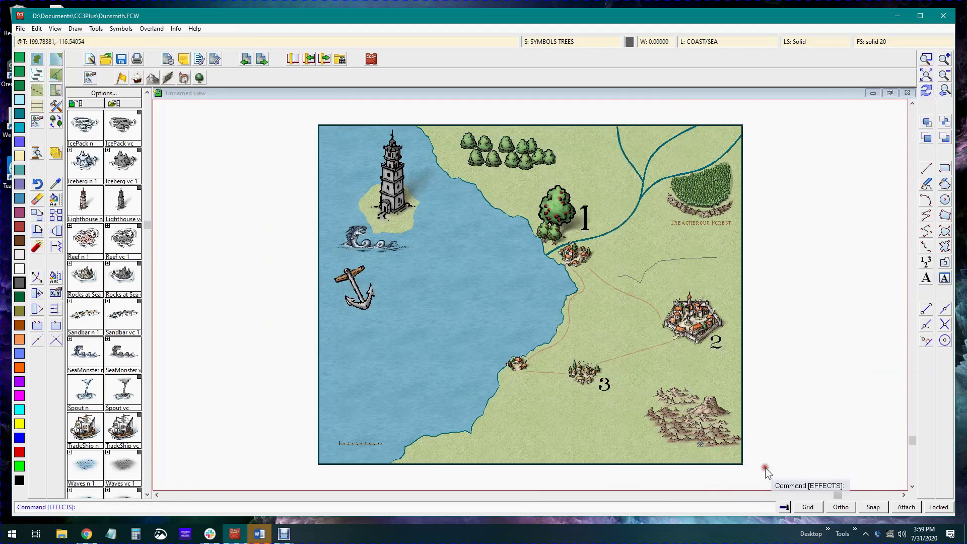
pyautogui.click(766, 467)
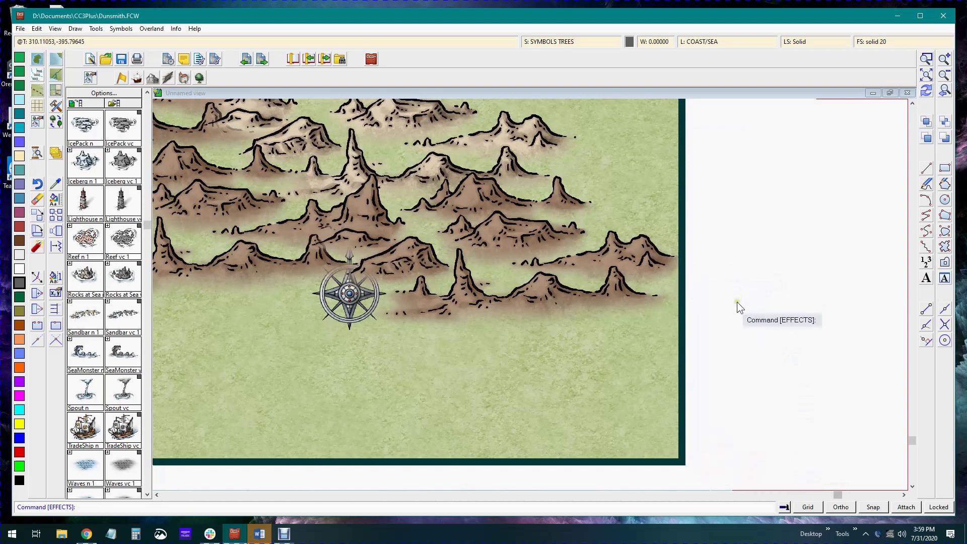
pyautogui.click(927, 76)
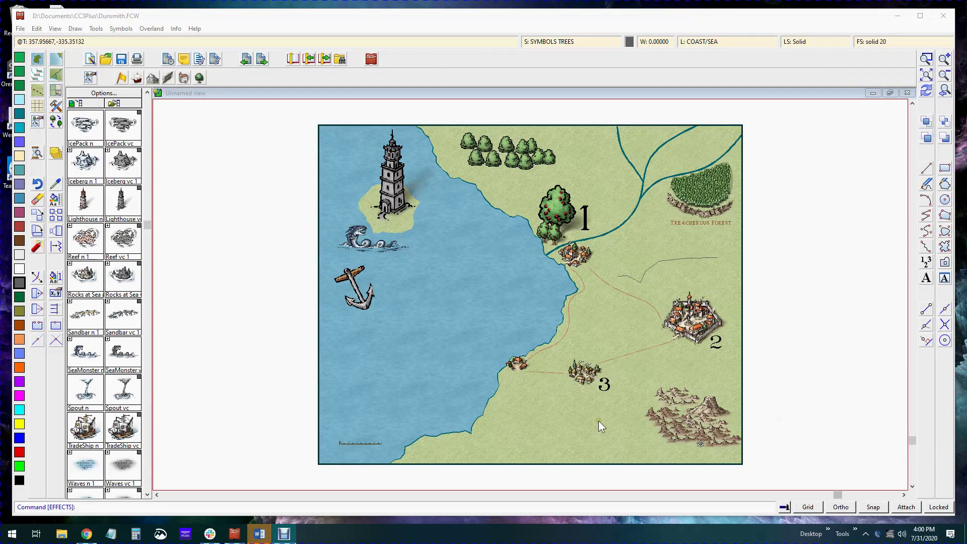
# Step: Place a TradeShip vc symbol in the open sea south of the anchor
pyautogui.click(127, 432)
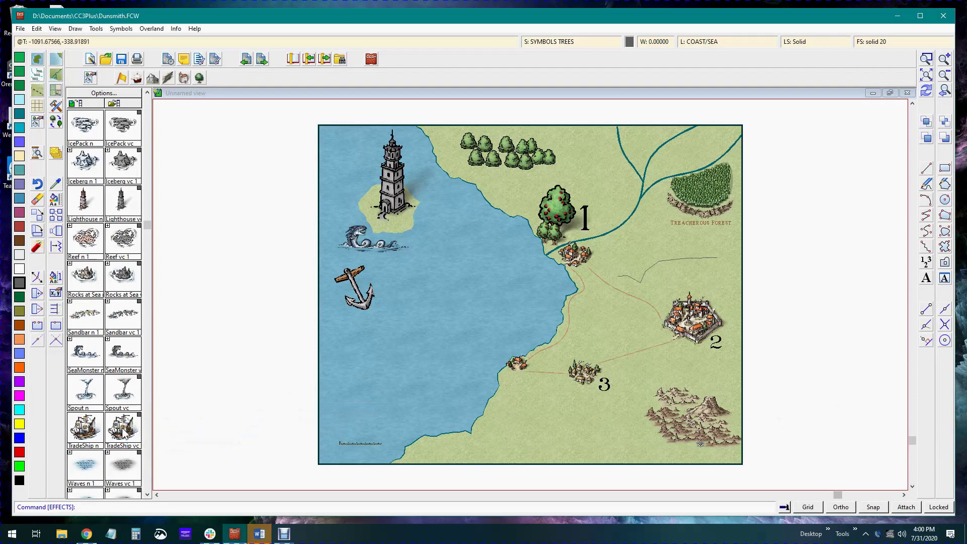
pyautogui.click(381, 373)
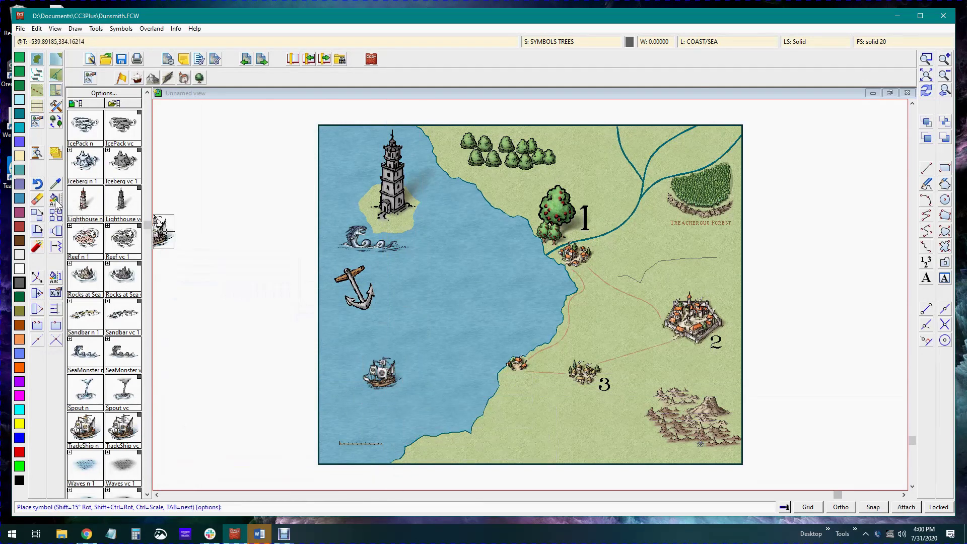
# Step: Assign the trade ship to the GAME MASTER ONLY layer and the SYMBOLS TREES sheet, and redraw the map
pyautogui.click(57, 201)
pyautogui.click(374, 373)
pyautogui.rightClick(407, 385)
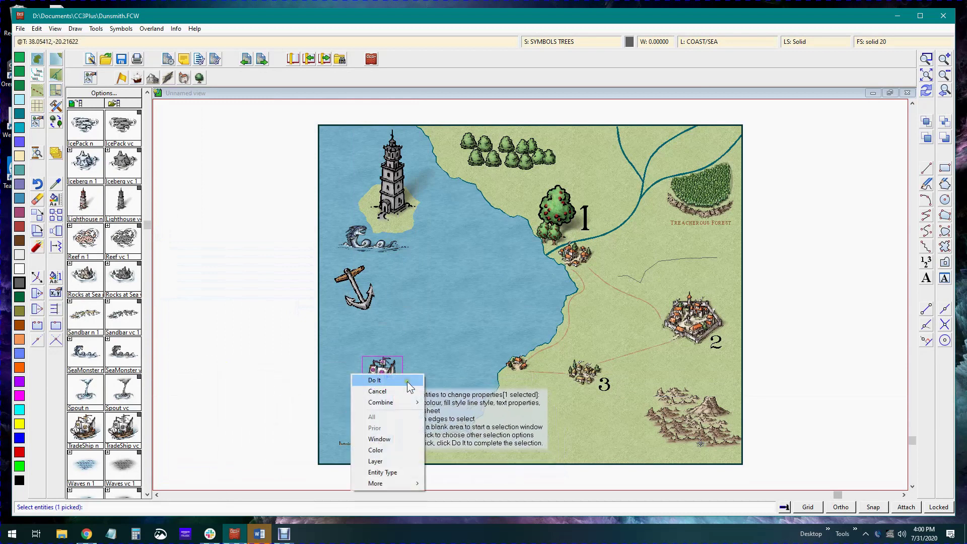
pyautogui.click(382, 381)
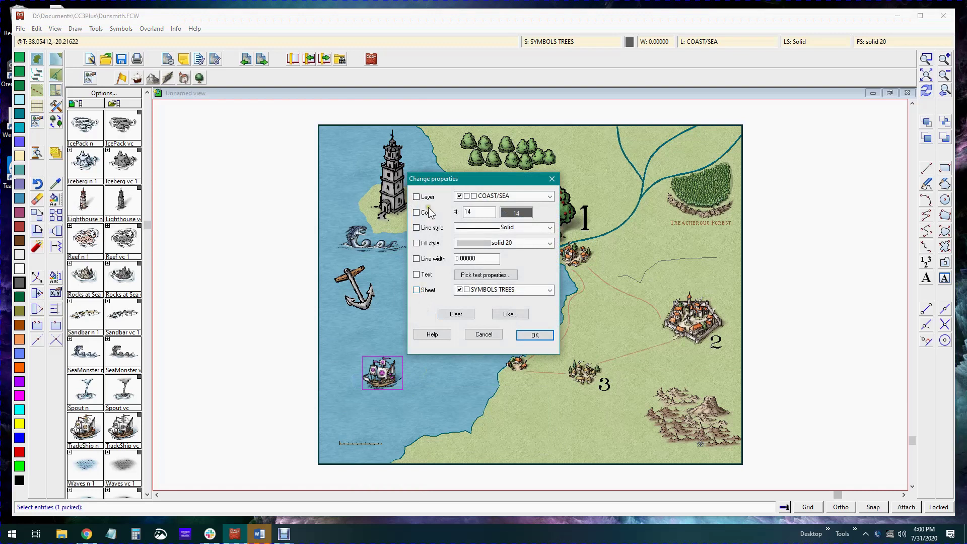
pyautogui.click(548, 196)
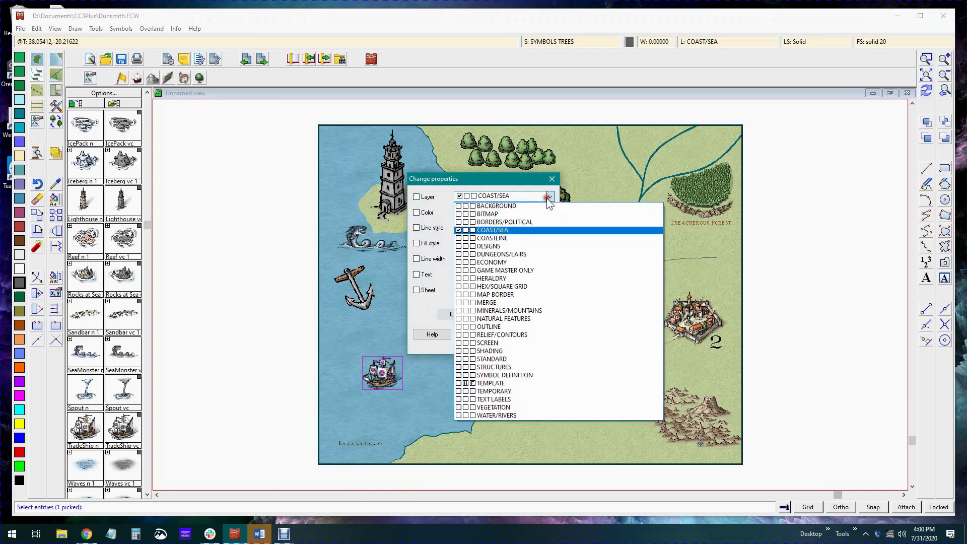
pyautogui.click(547, 198)
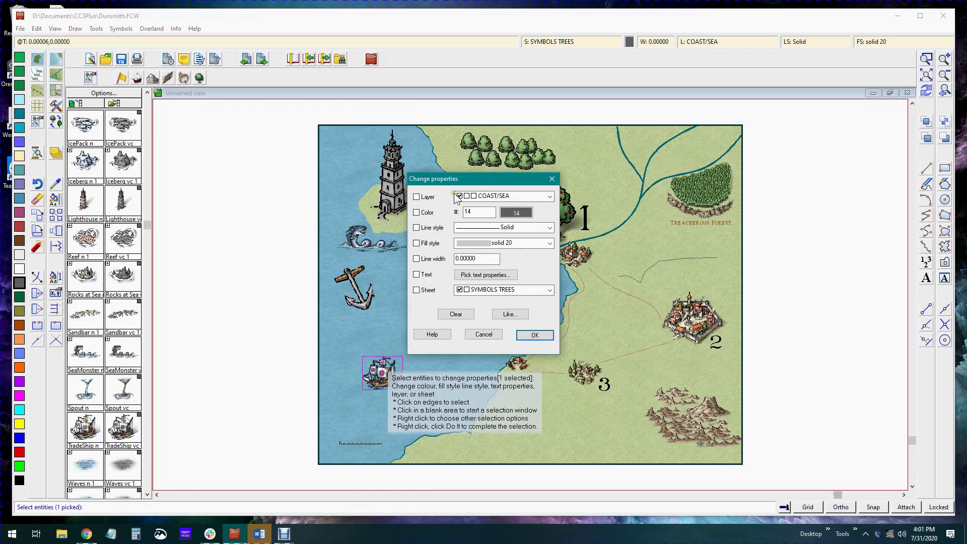
pyautogui.click(535, 197)
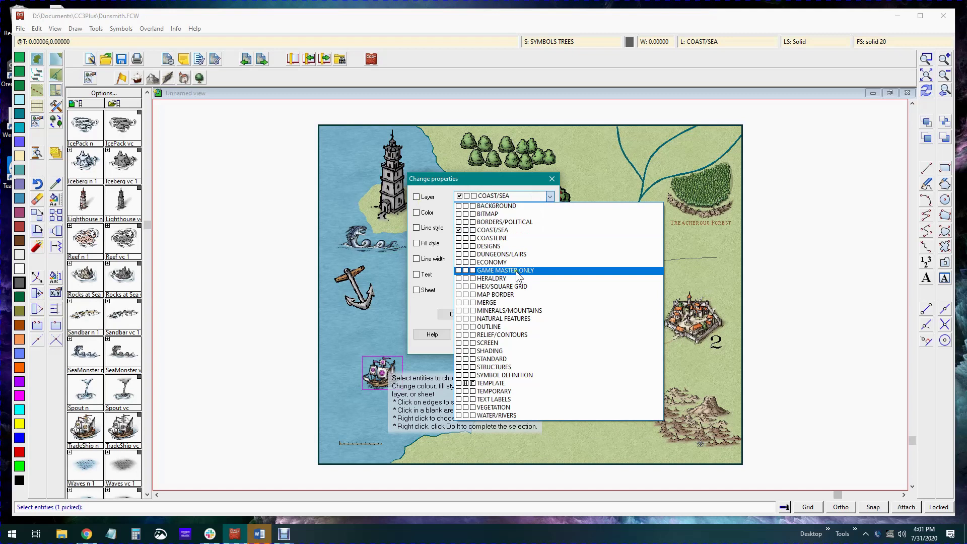
pyautogui.click(514, 197)
pyautogui.click(512, 294)
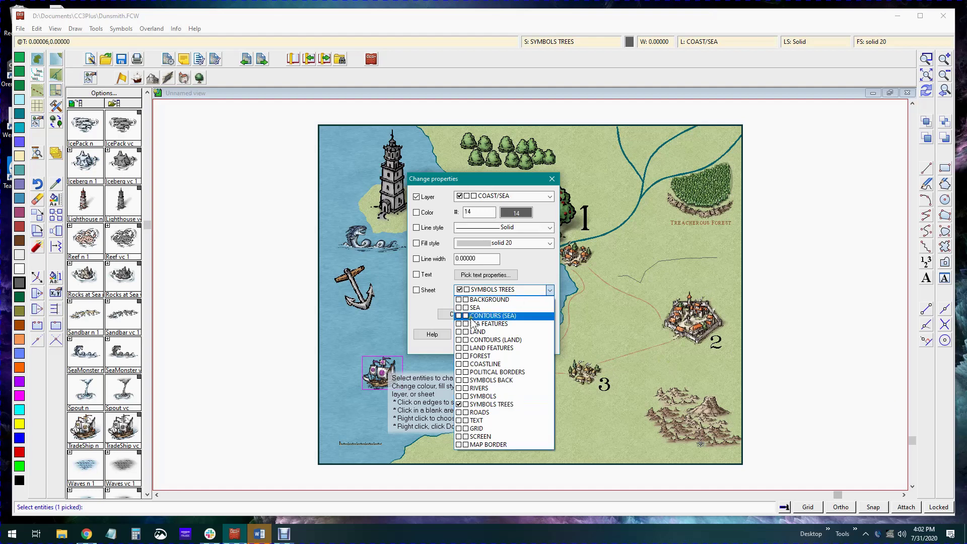
pyautogui.click(534, 263)
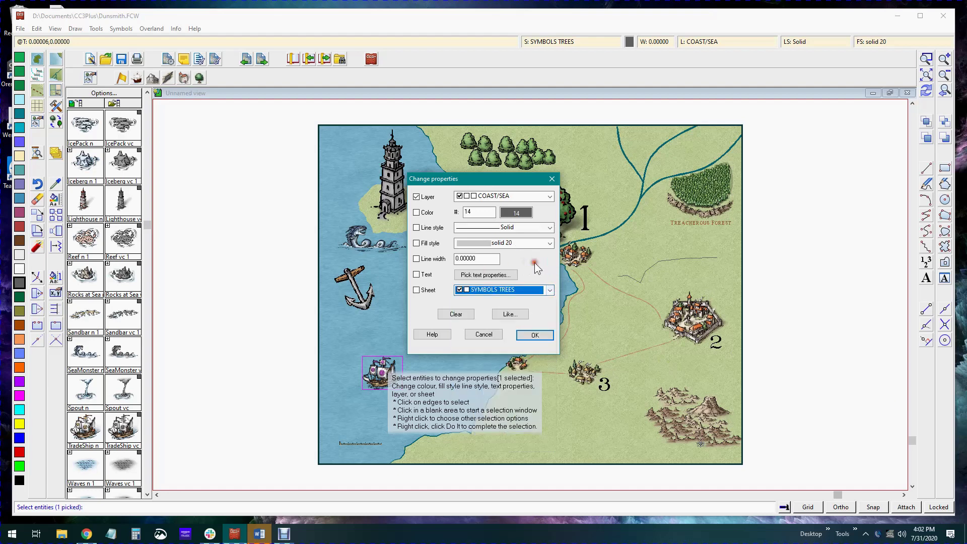
pyautogui.click(509, 200)
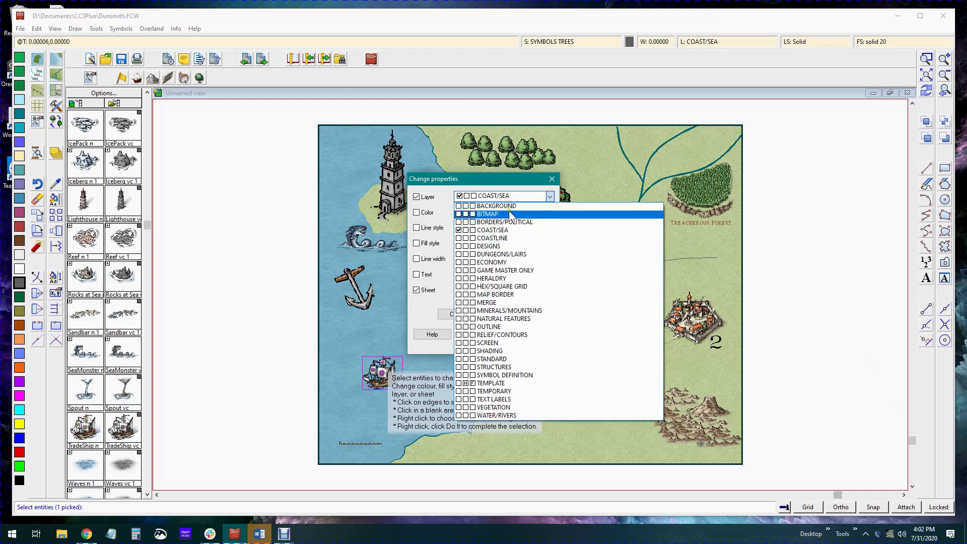
pyautogui.click(463, 272)
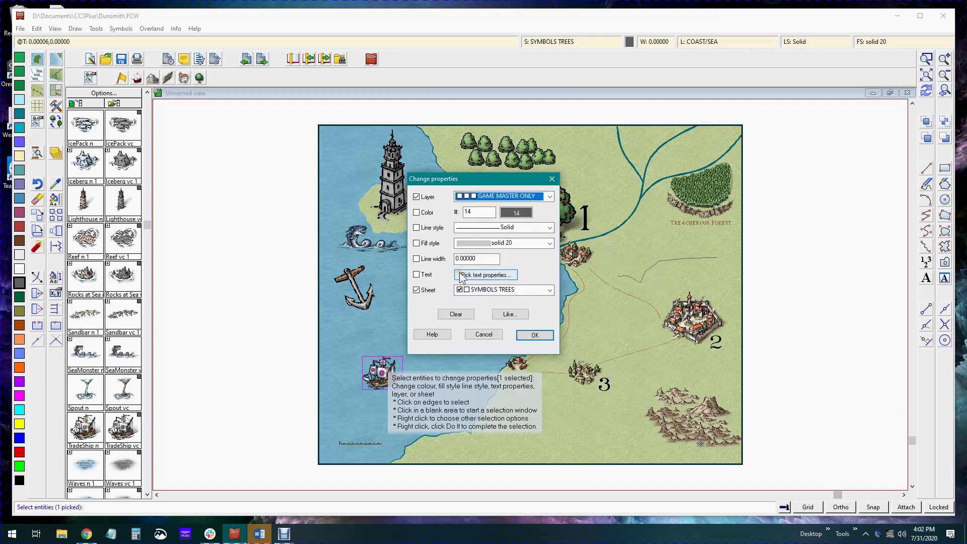
pyautogui.click(535, 335)
pyautogui.click(524, 278)
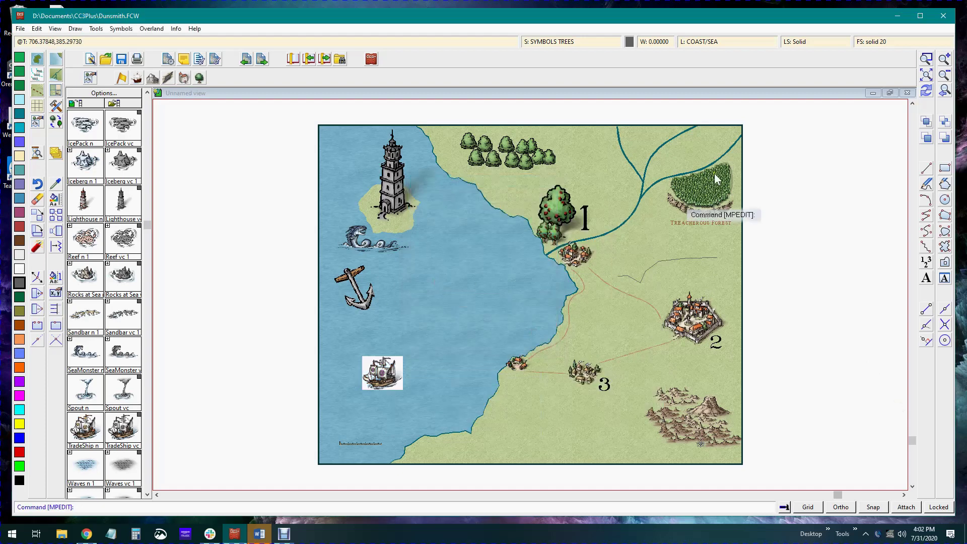
pyautogui.click(925, 90)
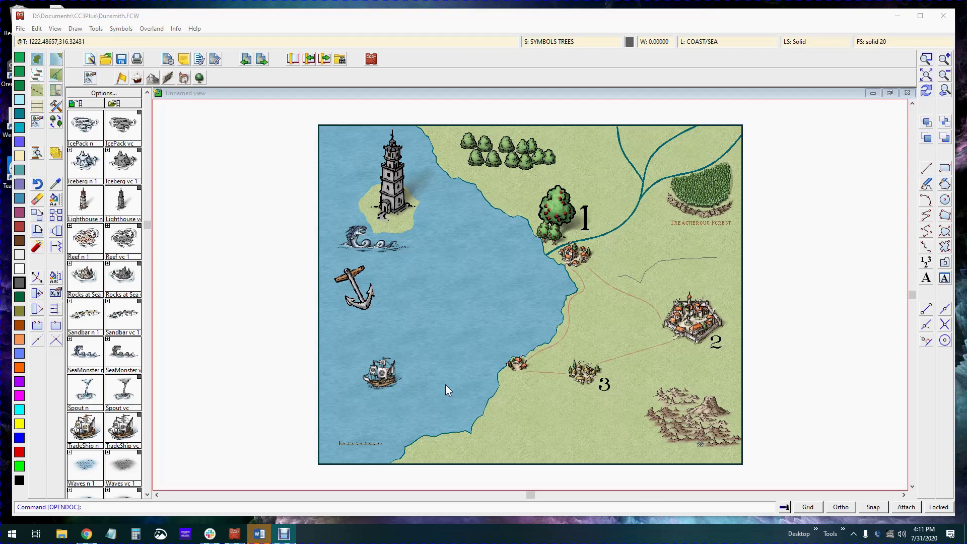
pyautogui.click(318, 22)
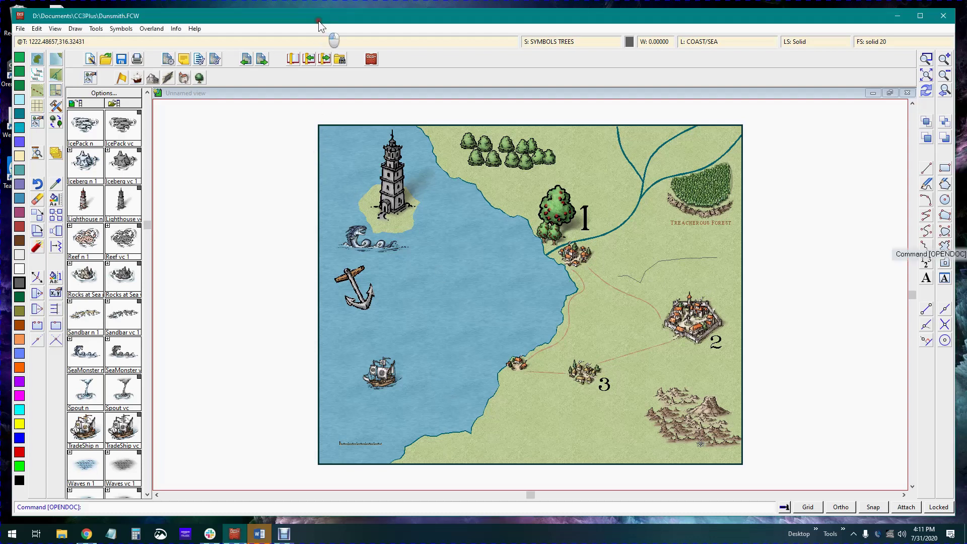